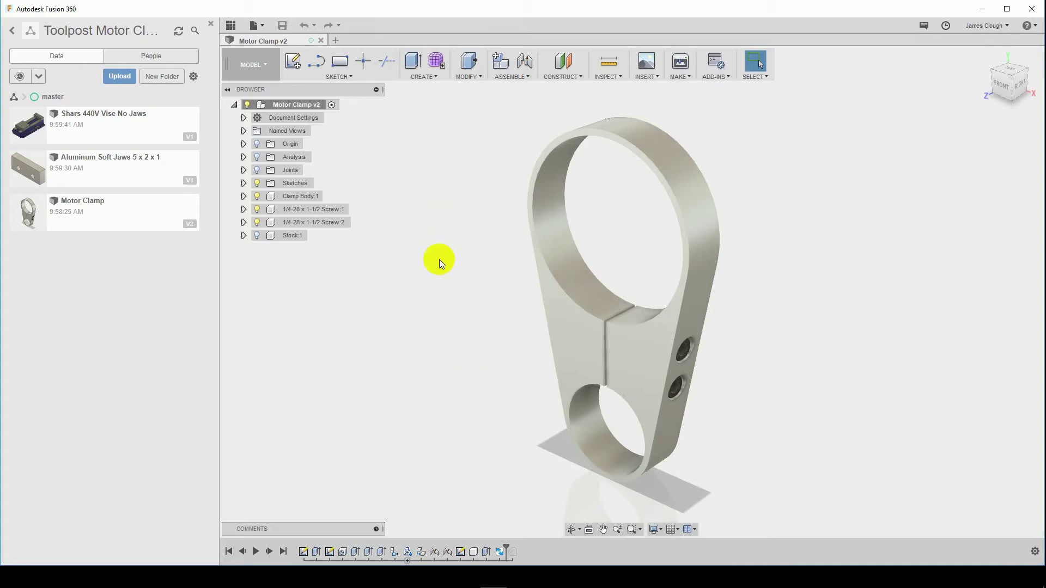
Create a new empty design and save it as CAM Sample.
{"action": "left_click", "coordinate": [244, 67]}
{"action": "left_click", "coordinate": [260, 25]}
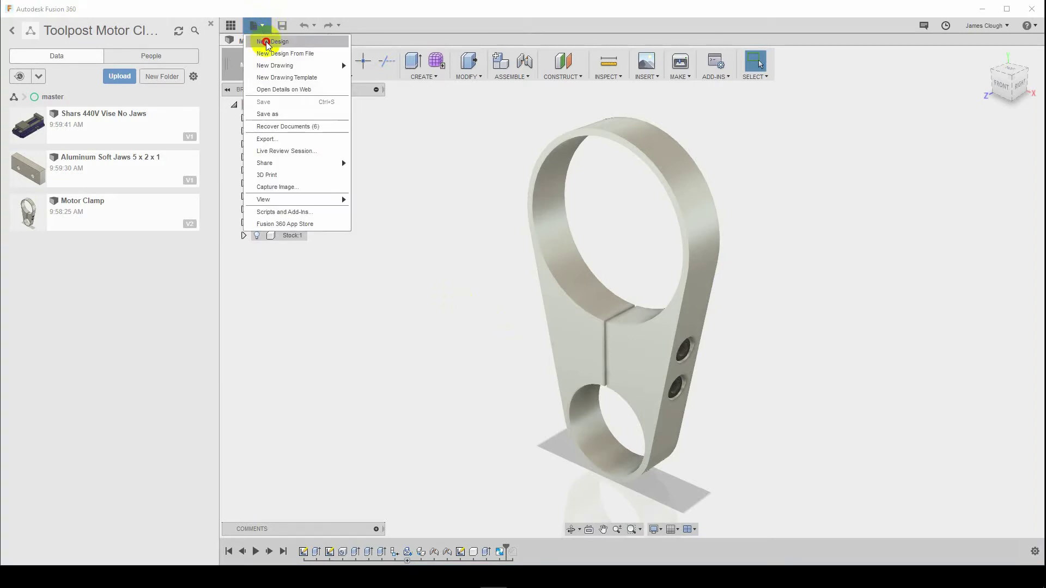
{"action": "left_click", "coordinate": [267, 43]}
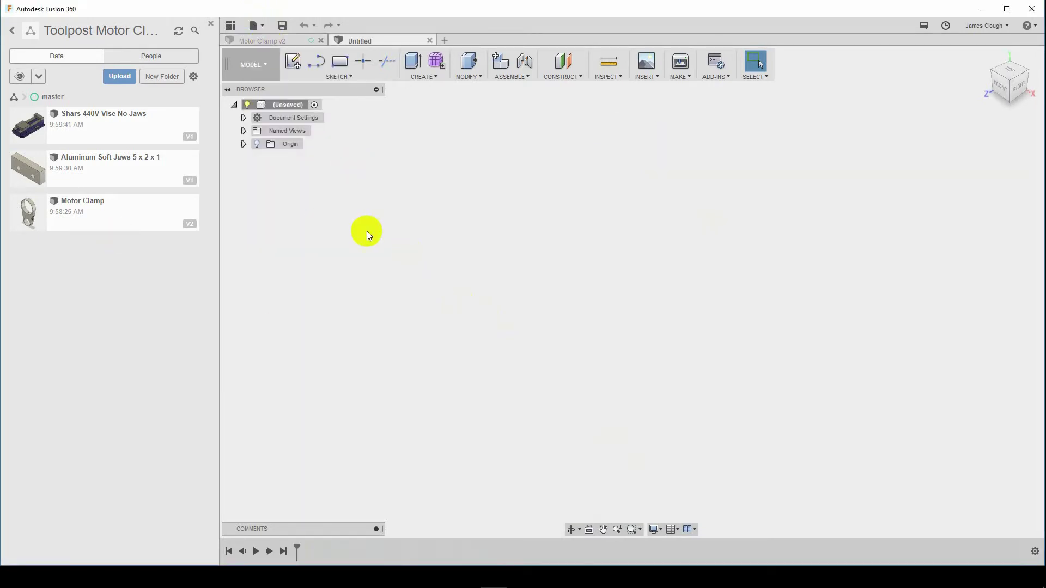
{"action": "left_click", "coordinate": [282, 25]}
{"action": "type", "text": "Tool Post"}
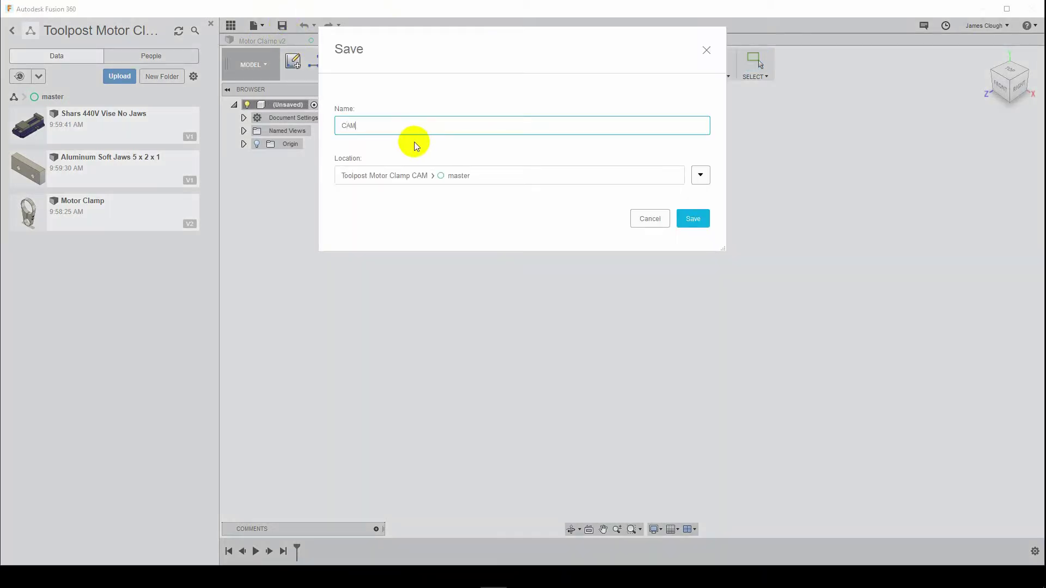
{"action": "key", "text": "Return"}
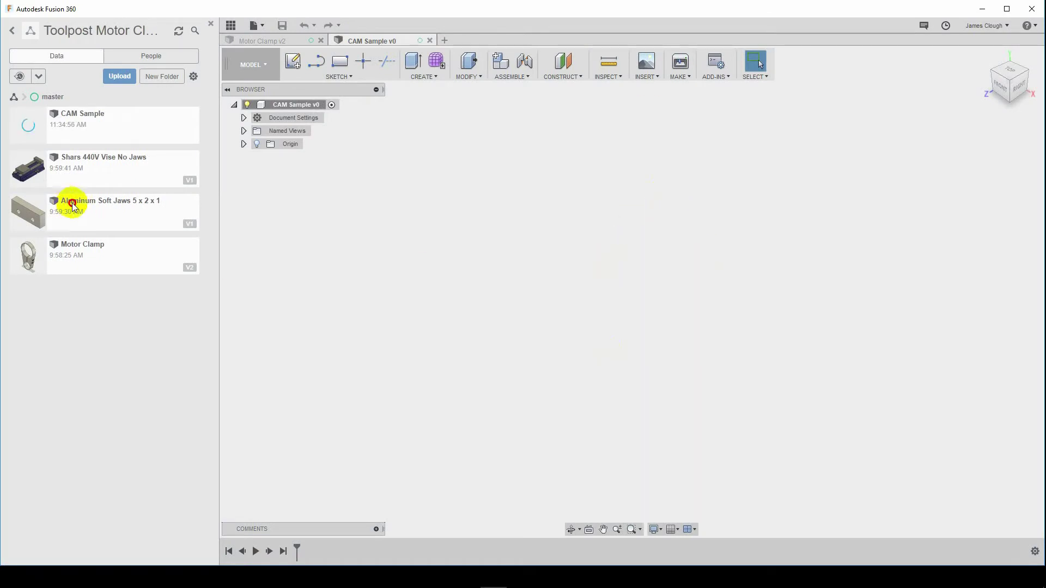
Insert the Aluminum Soft Jaws 5 x 2 x 1 block and view it isometrically.
{"action": "left_click_drag", "start_coordinate": [69, 206], "coordinate": [604, 231]}
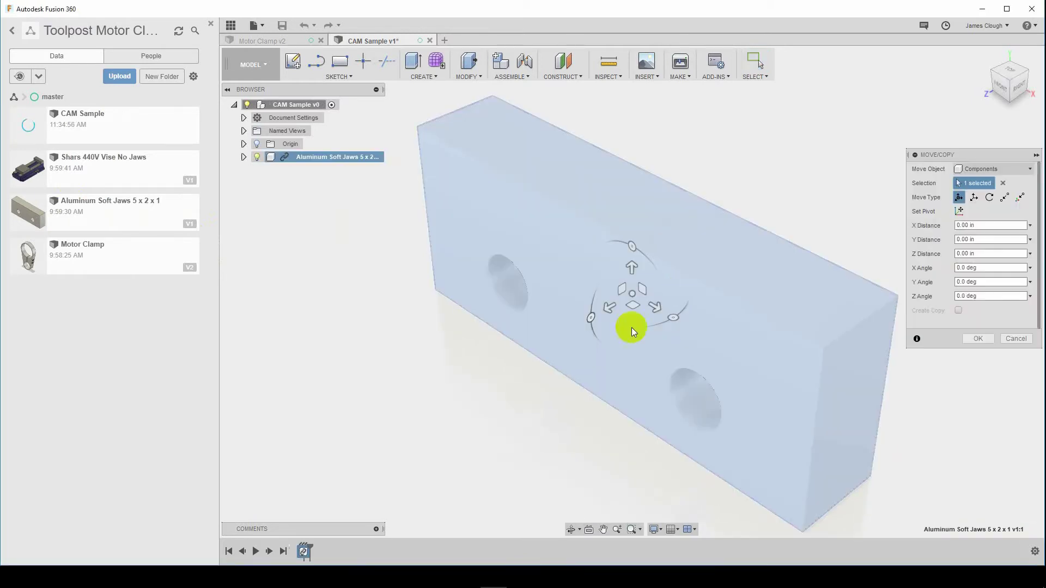
{"action": "left_click", "coordinate": [977, 339]}
{"action": "middle_click_drag", "start_coordinate": [926, 342], "coordinate": [849, 171], "text": "shift"}
{"action": "left_click", "coordinate": [737, 314]}
{"action": "middle_click_drag", "start_coordinate": [735, 312], "coordinate": [719, 293], "text": "shift"}
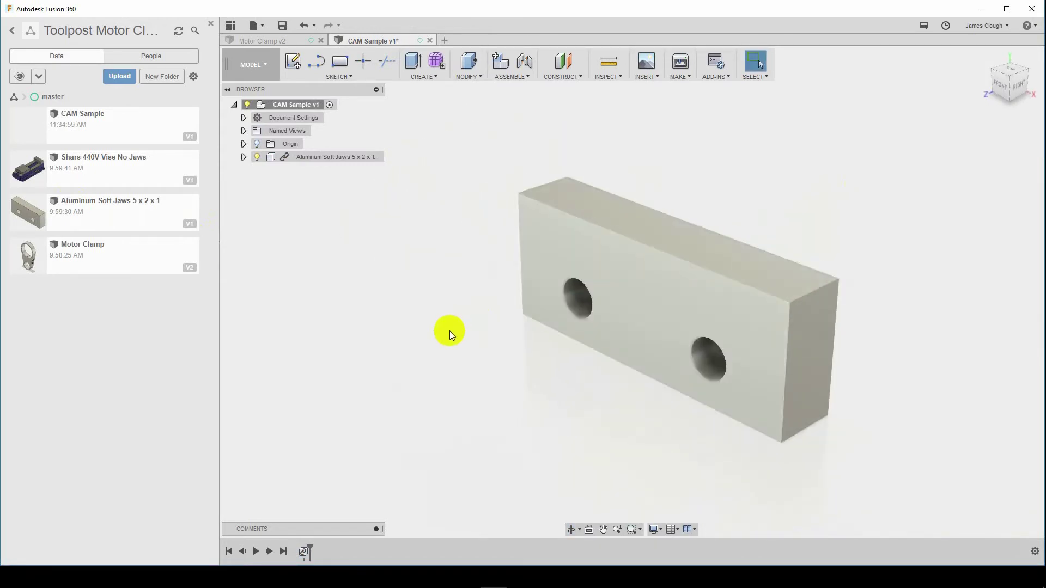
Ground the first soft jaw and paste a second copy rotated -180° to face it.
{"action": "right_click", "coordinate": [303, 155]}
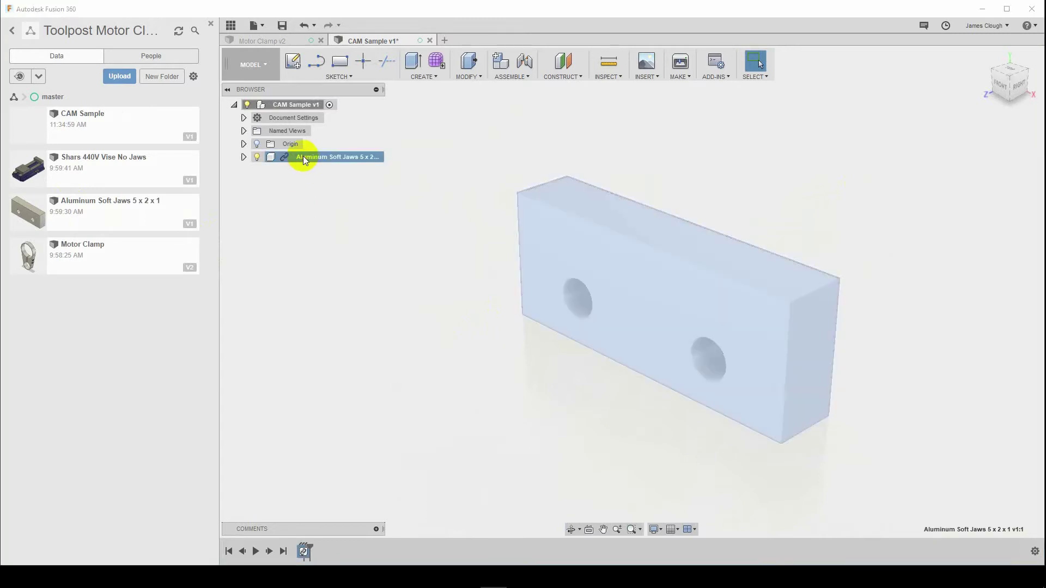
{"action": "left_click", "coordinate": [337, 165]}
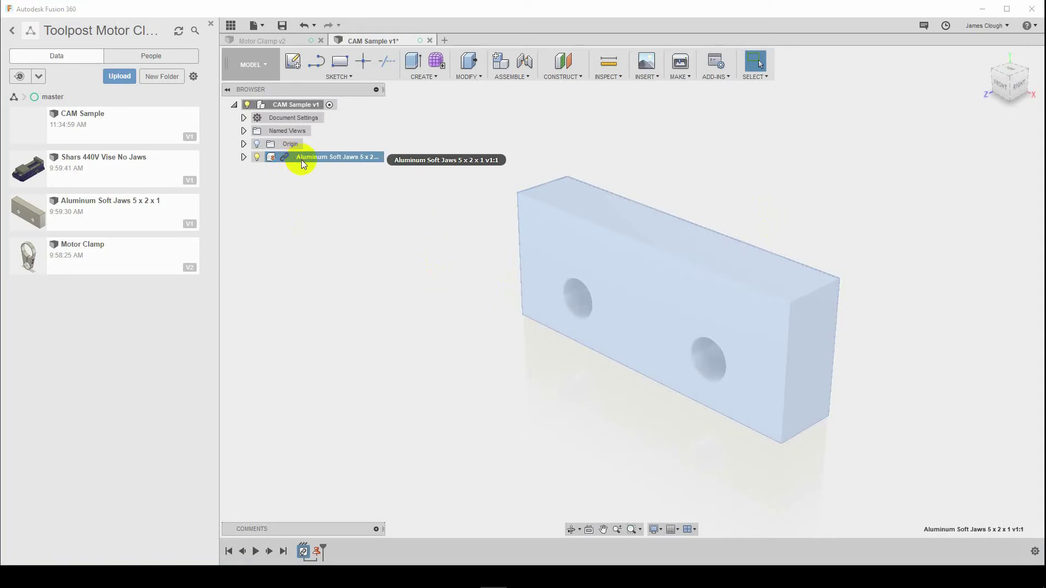
{"action": "left_click", "coordinate": [302, 159]}
{"action": "key", "text": "ctrl+c"}
{"action": "key", "text": "ctrl+v"}
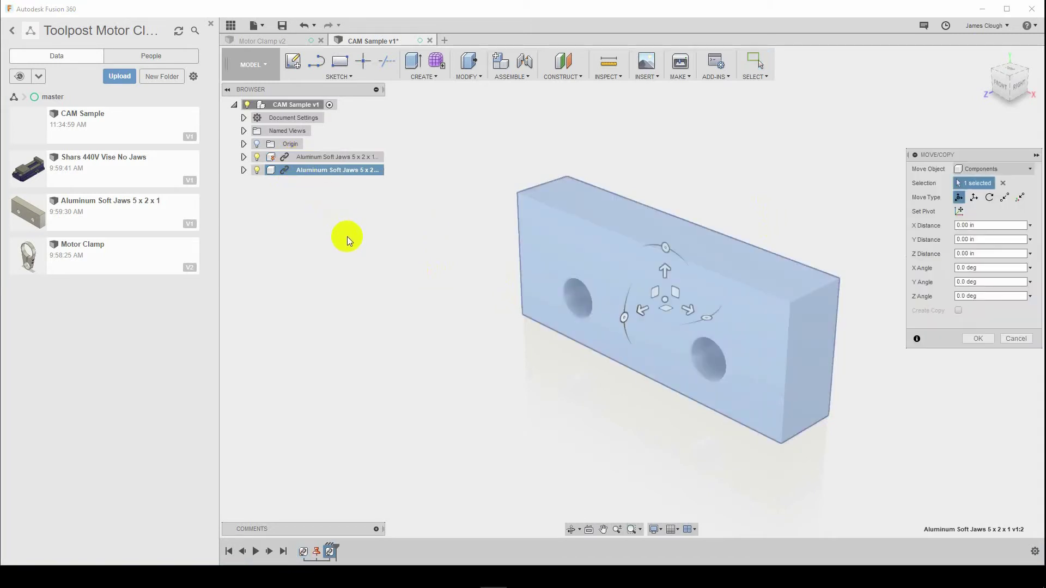
{"action": "left_click_drag", "start_coordinate": [642, 309], "coordinate": [375, 327]}
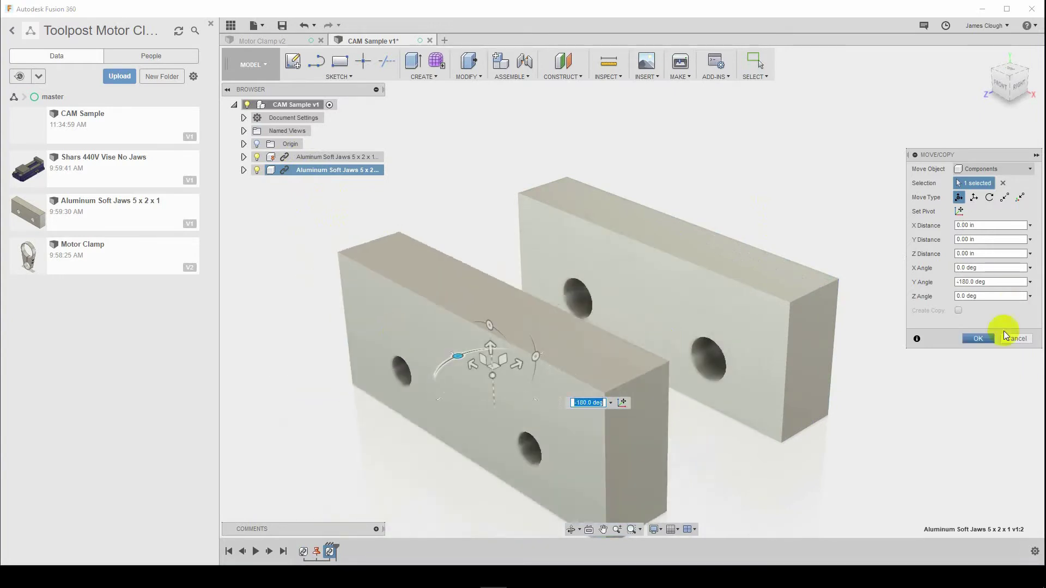
{"action": "left_click", "coordinate": [978, 338]}
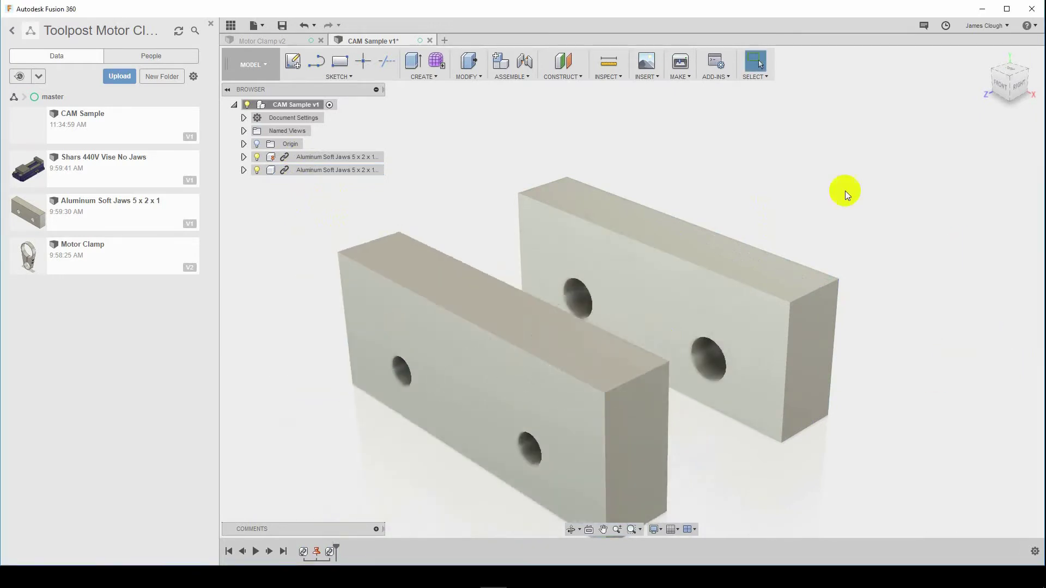
{"action": "middle_click_drag", "start_coordinate": [809, 211], "coordinate": [757, 218], "text": "shift"}
Joint a point on each jaw together with a 1 in Z offset between them.
{"action": "left_click", "coordinate": [511, 77]}
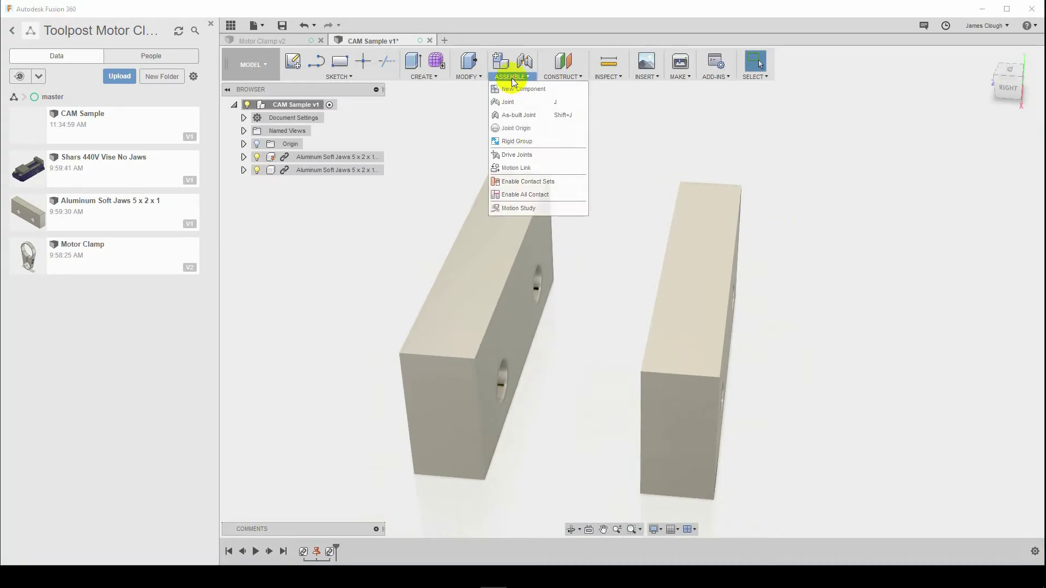
{"action": "left_click", "coordinate": [522, 103]}
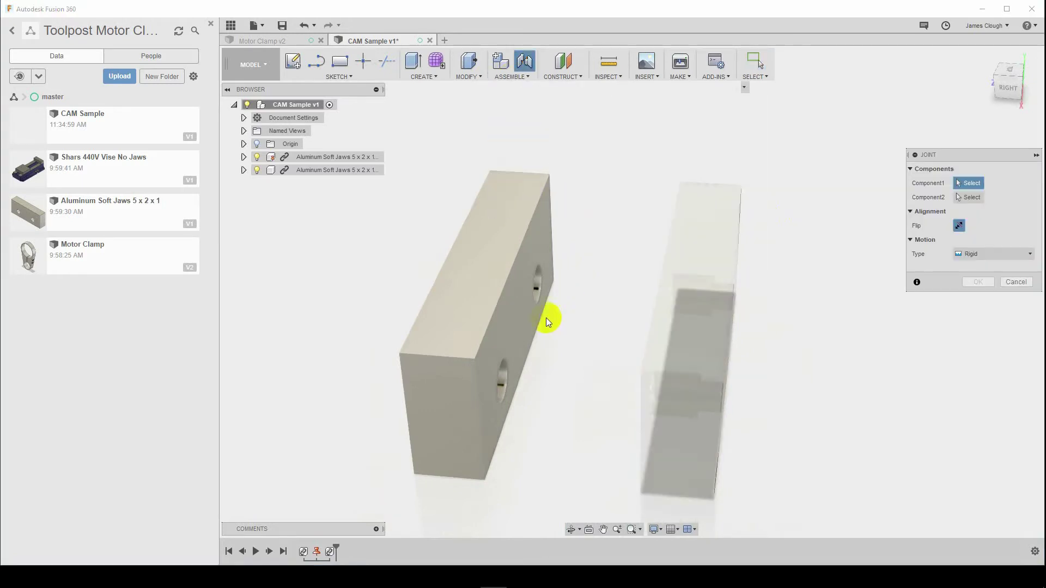
{"action": "left_click", "coordinate": [521, 314]}
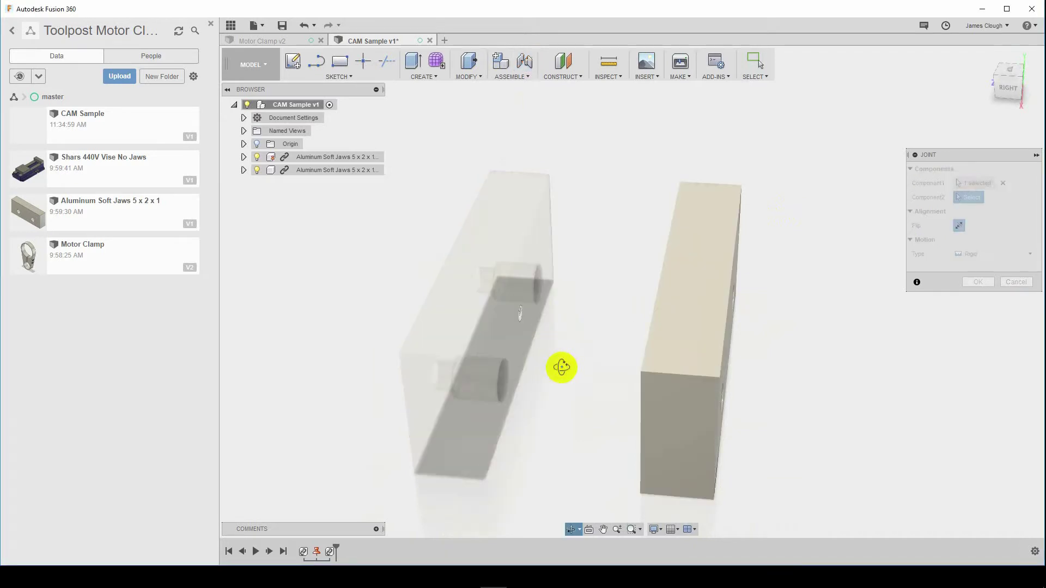
{"action": "left_click", "coordinate": [653, 304]}
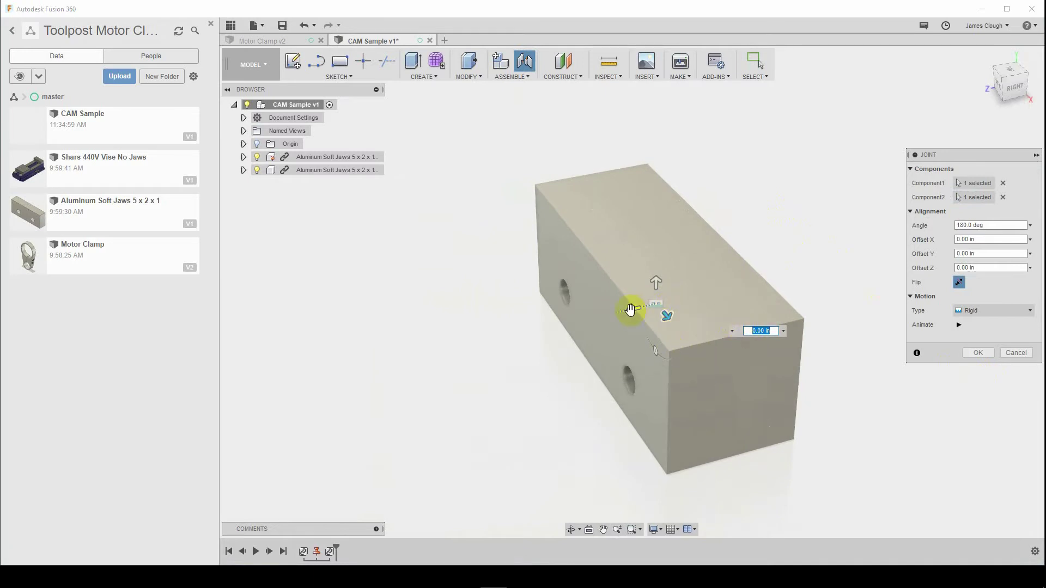
{"action": "left_click_drag", "start_coordinate": [632, 309], "coordinate": [561, 324]}
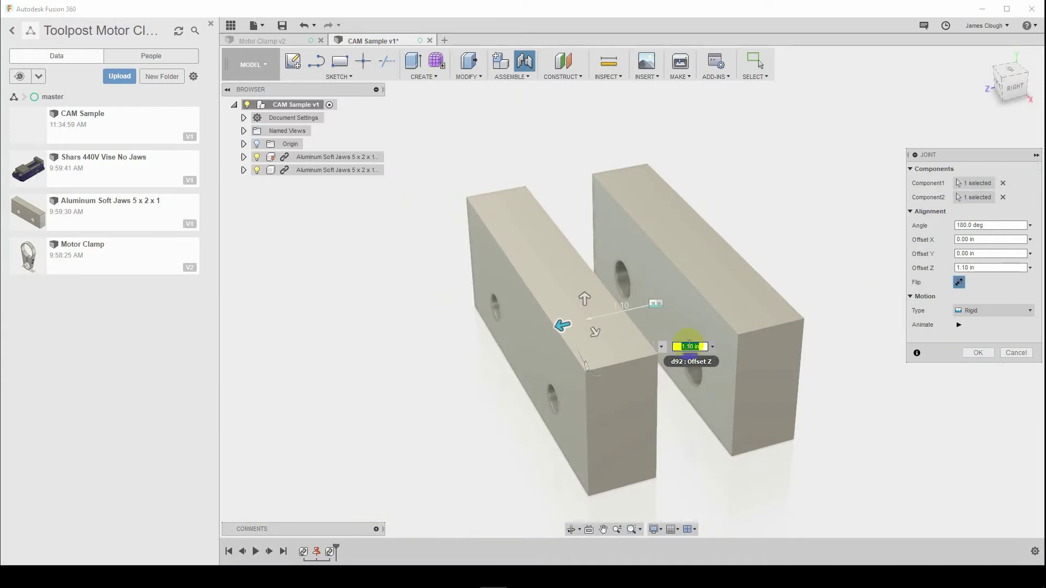
{"action": "key", "text": "BackSpace"}
{"action": "type", "text": "1"}
{"action": "key", "text": "Return"}
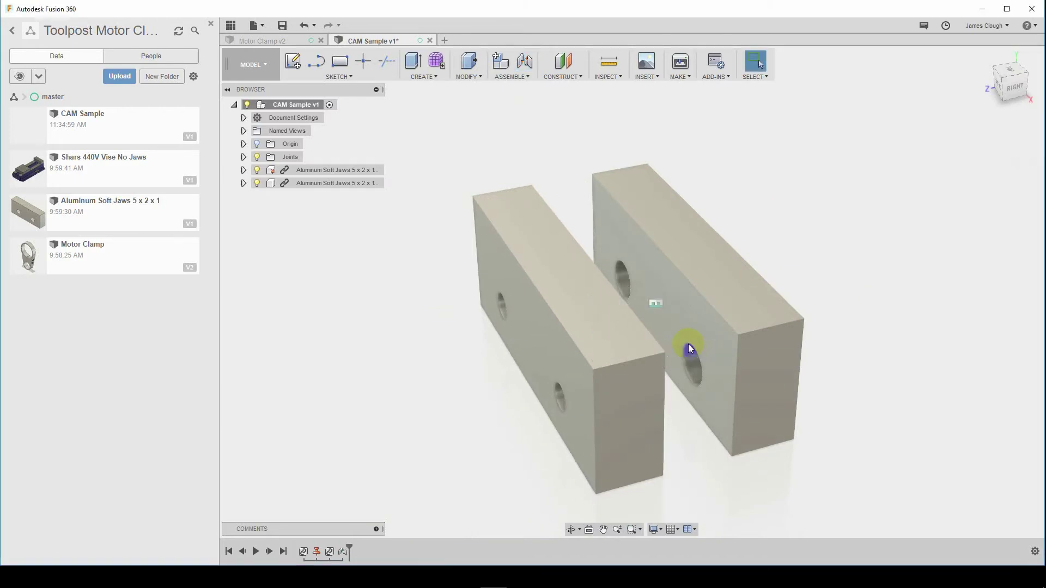
{"action": "middle_click_drag", "start_coordinate": [812, 277], "coordinate": [882, 250], "text": "shift"}
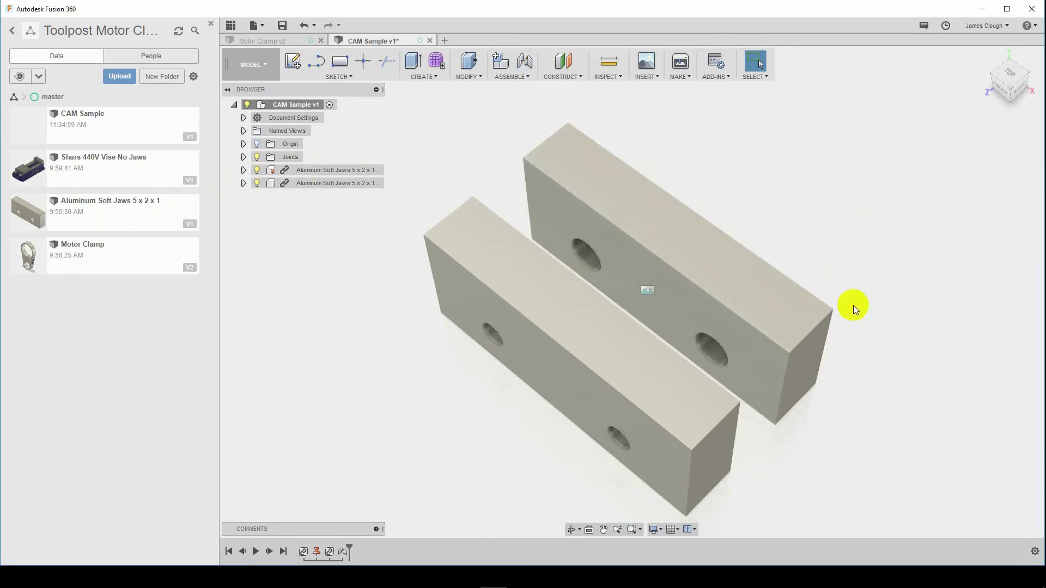
{"action": "middle_click_drag", "start_coordinate": [854, 306], "coordinate": [824, 283], "text": "shift"}
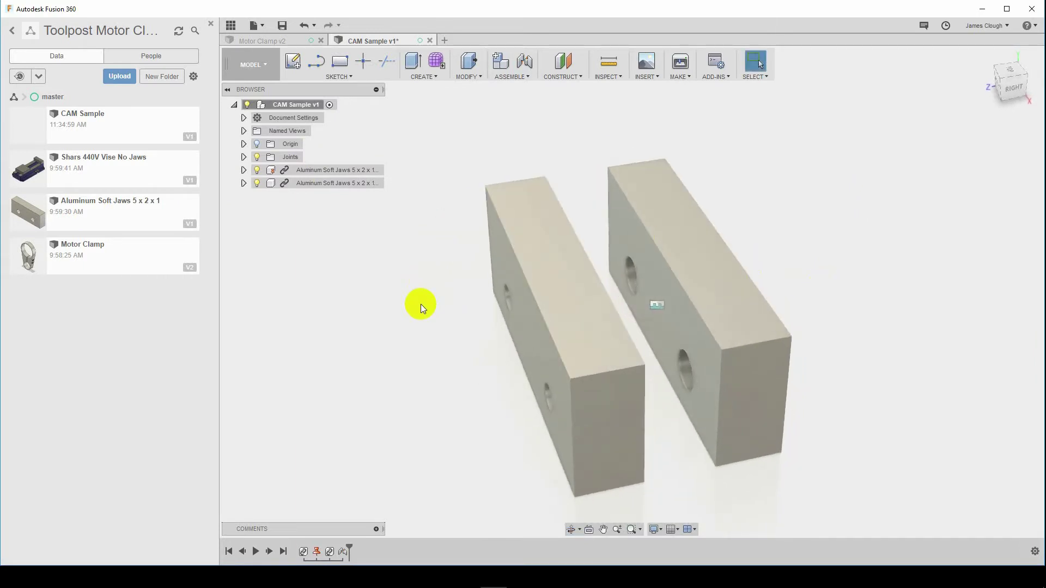
Extrude the right jaw's top face down to its bottom corner as a new component.
{"action": "left_click", "coordinate": [703, 282]}
{"action": "right_click", "coordinate": [704, 283]}
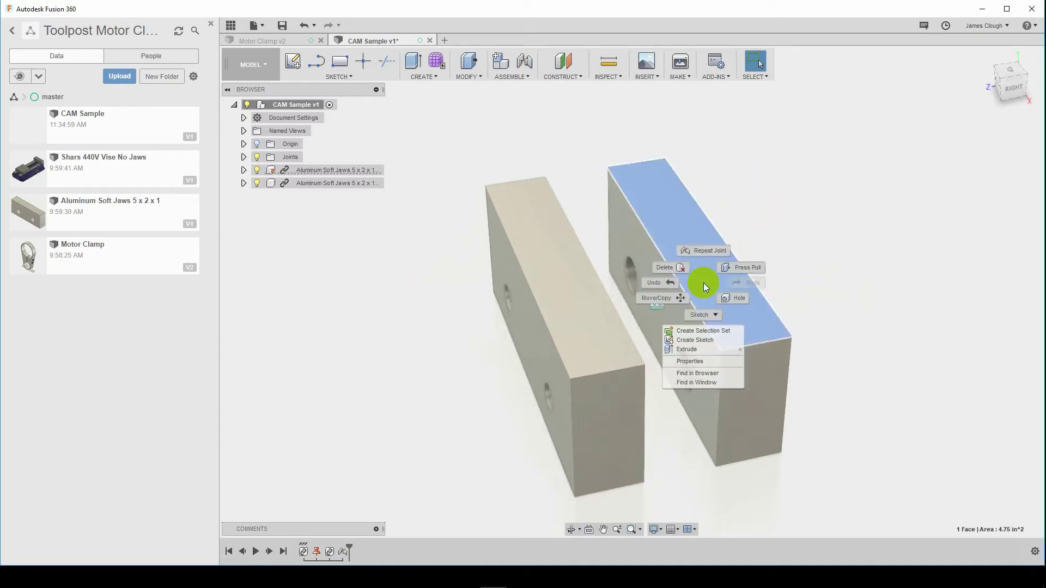
{"action": "left_click", "coordinate": [699, 348]}
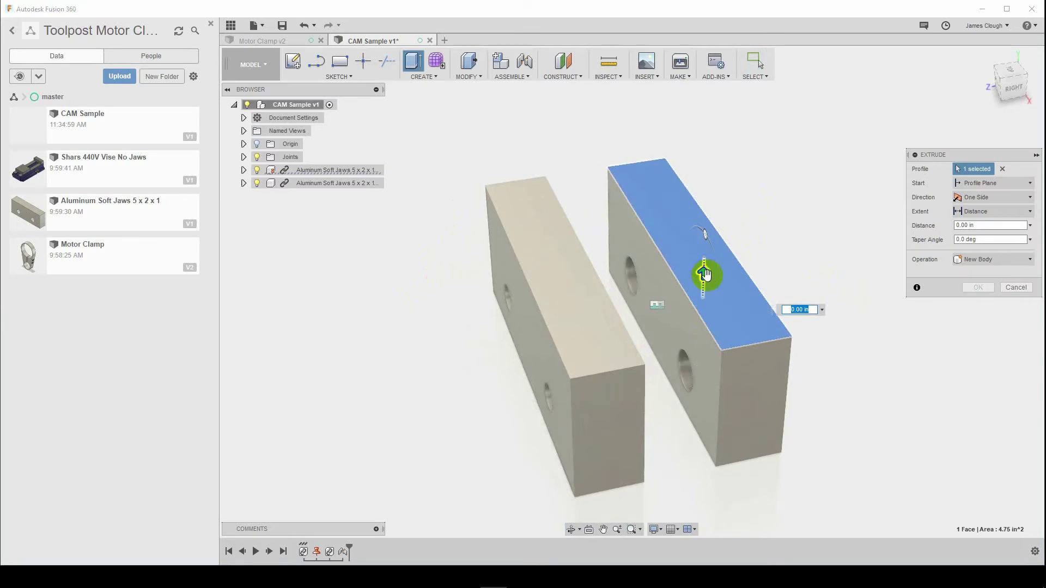
{"action": "left_click_drag", "start_coordinate": [705, 275], "coordinate": [700, 370]}
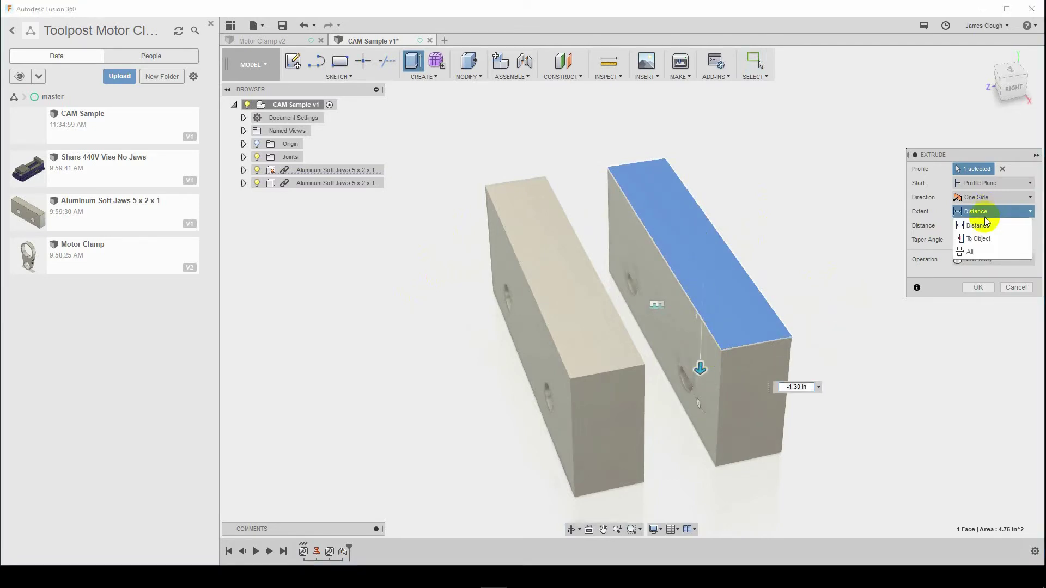
{"action": "left_click", "coordinate": [980, 238]}
{"action": "left_click", "coordinate": [716, 467]}
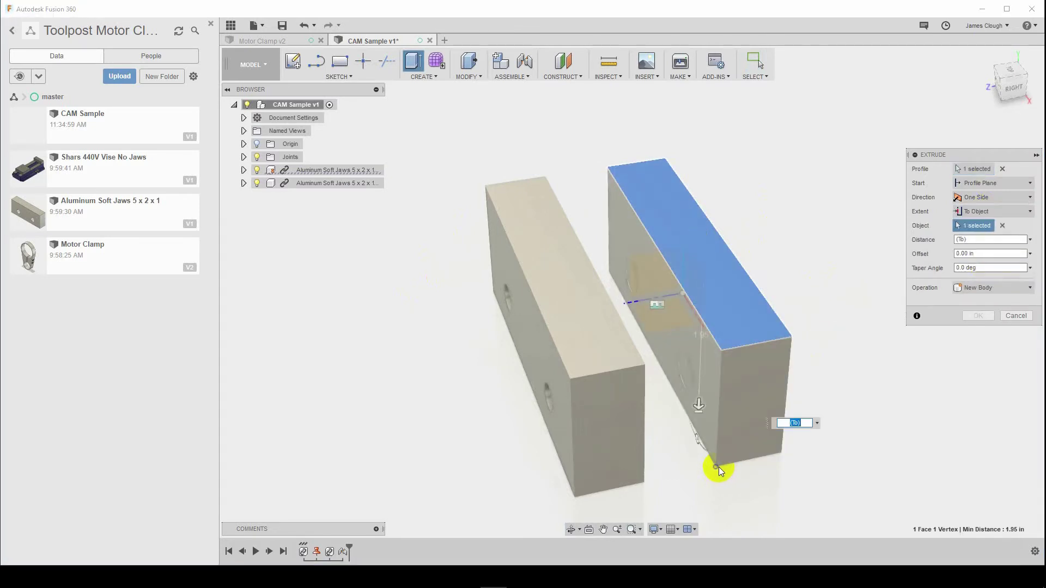
{"action": "left_click", "coordinate": [975, 288]}
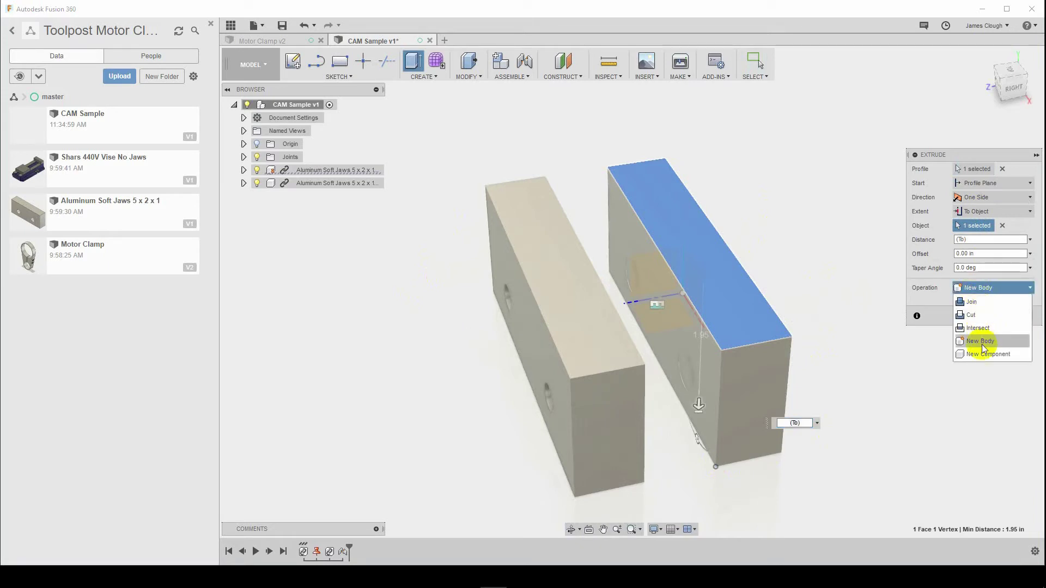
{"action": "left_click", "coordinate": [981, 354]}
{"action": "left_click", "coordinate": [982, 315]}
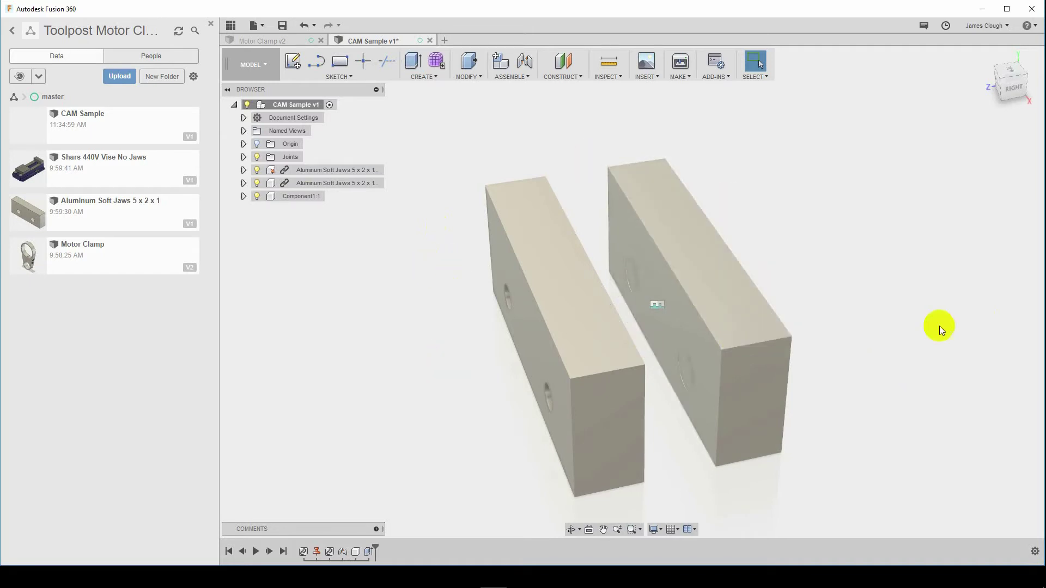
Extrude the left jaw's top face down to its bottom corner as a new component.
{"action": "left_click", "coordinate": [568, 327]}
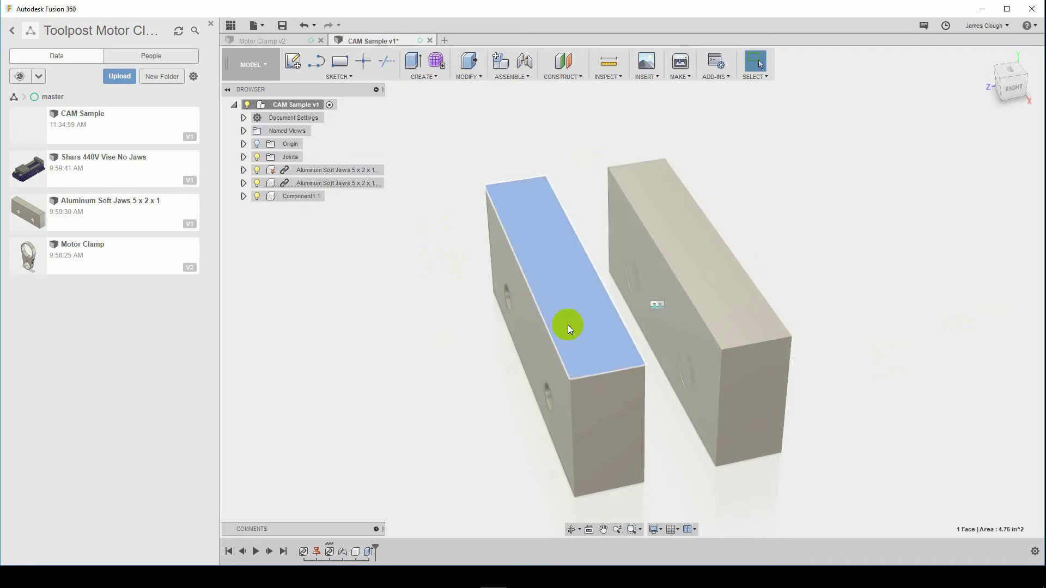
{"action": "right_click", "coordinate": [568, 328]}
{"action": "left_click", "coordinate": [557, 392]}
{"action": "left_click_drag", "start_coordinate": [567, 300], "coordinate": [570, 375]}
{"action": "left_click", "coordinate": [994, 217]}
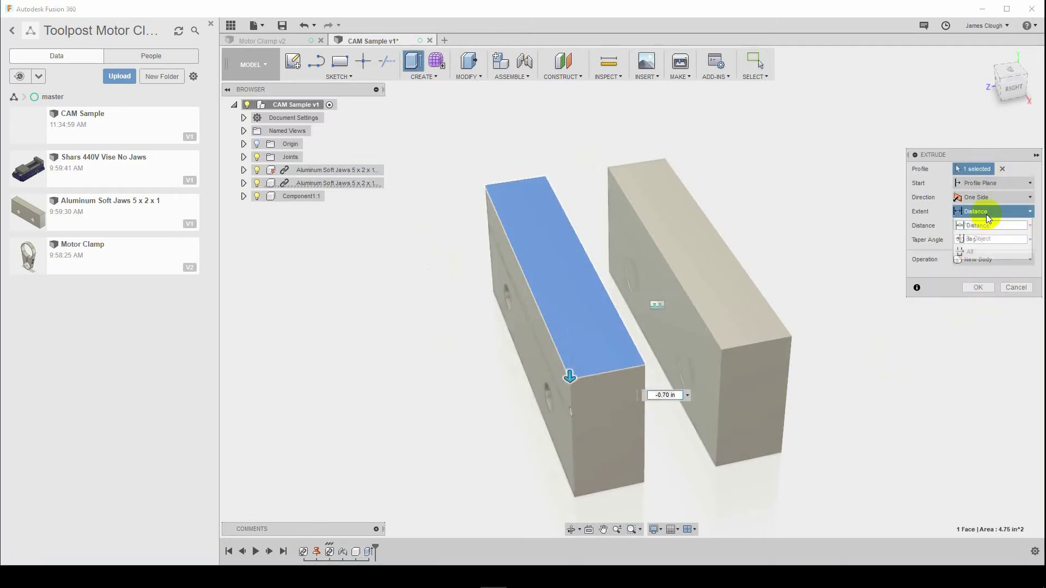
{"action": "left_click", "coordinate": [980, 251]}
{"action": "left_click", "coordinate": [644, 482]}
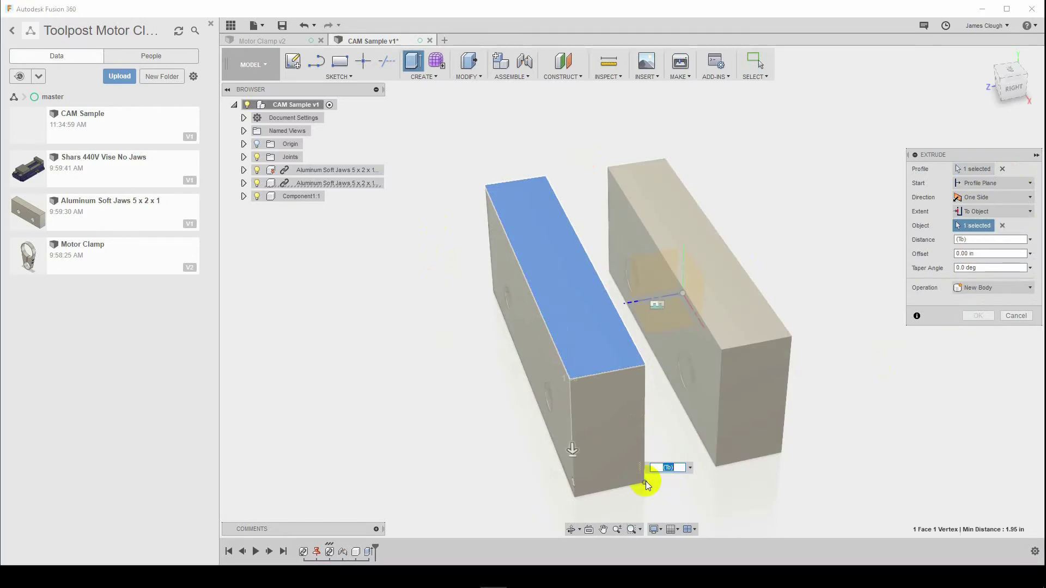
{"action": "left_click", "coordinate": [984, 288]}
{"action": "left_click", "coordinate": [987, 354]}
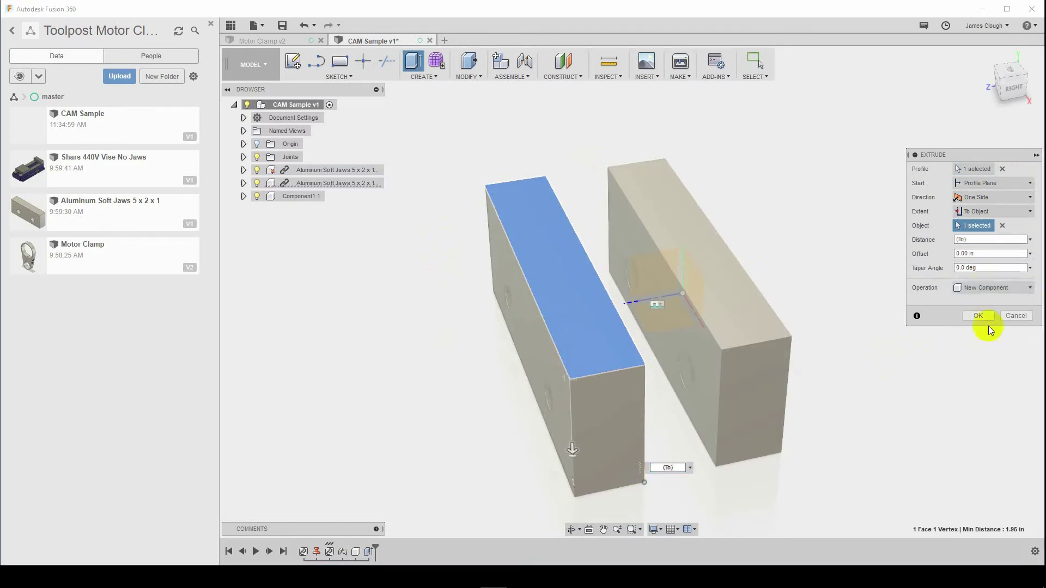
{"action": "left_click", "coordinate": [987, 317]}
{"action": "middle_click_drag", "start_coordinate": [344, 338], "coordinate": [295, 218], "text": "shift"}
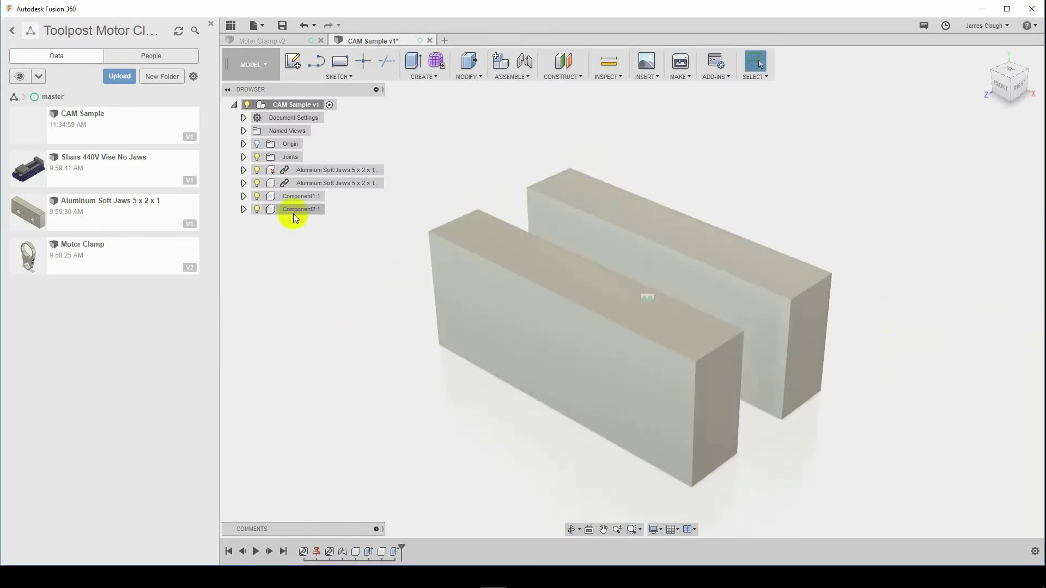
Rename the two new jaw components Back Jaw and Front Jaw.
{"action": "left_click", "coordinate": [300, 197]}
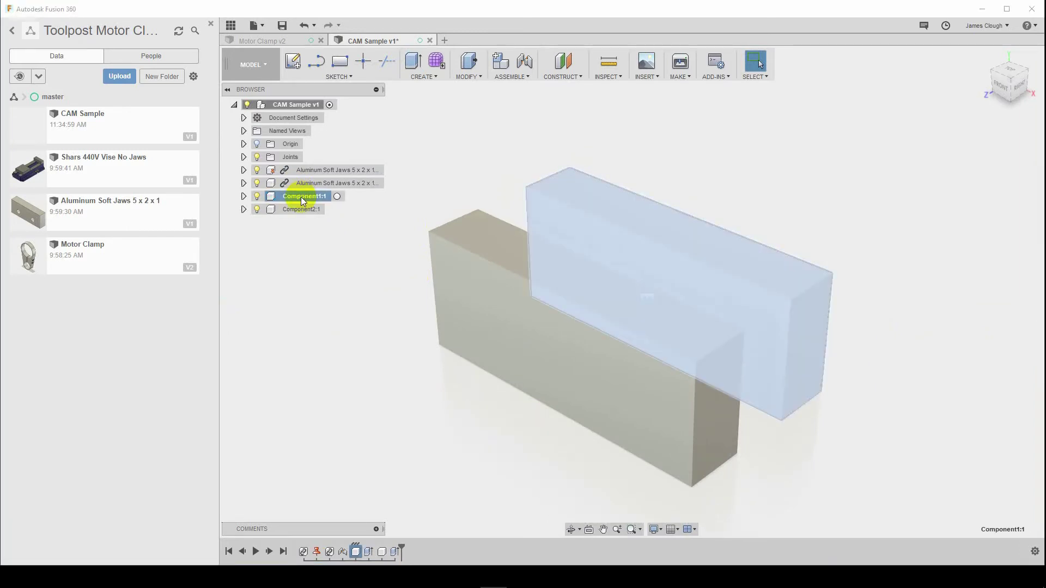
{"action": "double_click", "coordinate": [301, 197]}
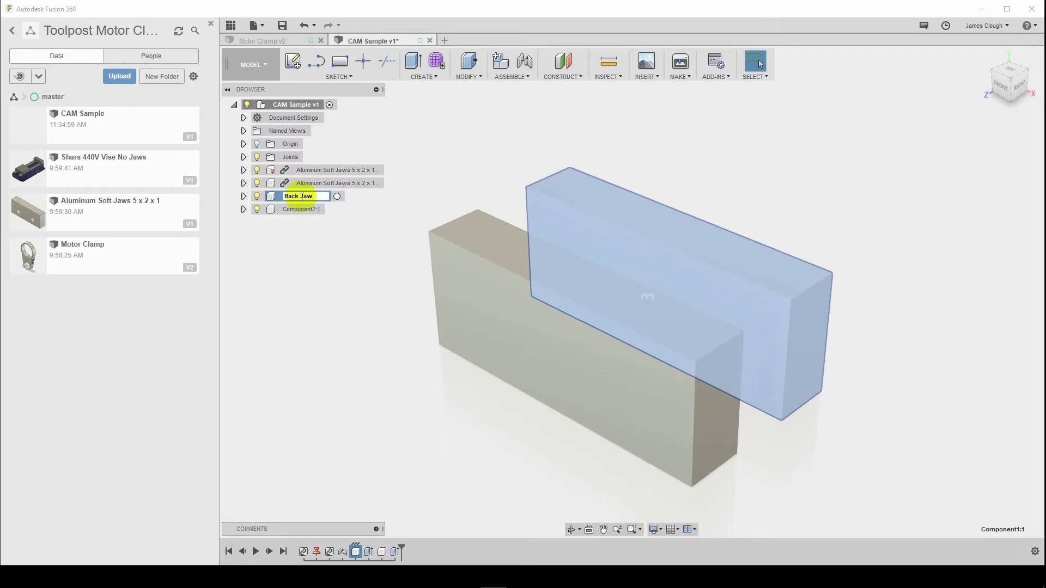
{"action": "key", "text": "Return"}
{"action": "left_click", "coordinate": [304, 209]}
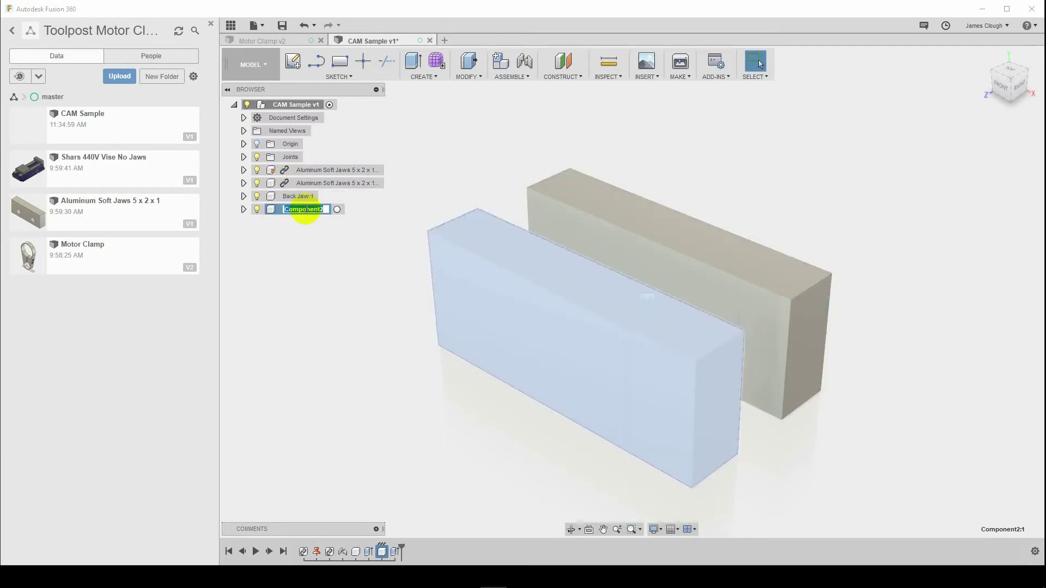
{"action": "key", "text": "Return"}
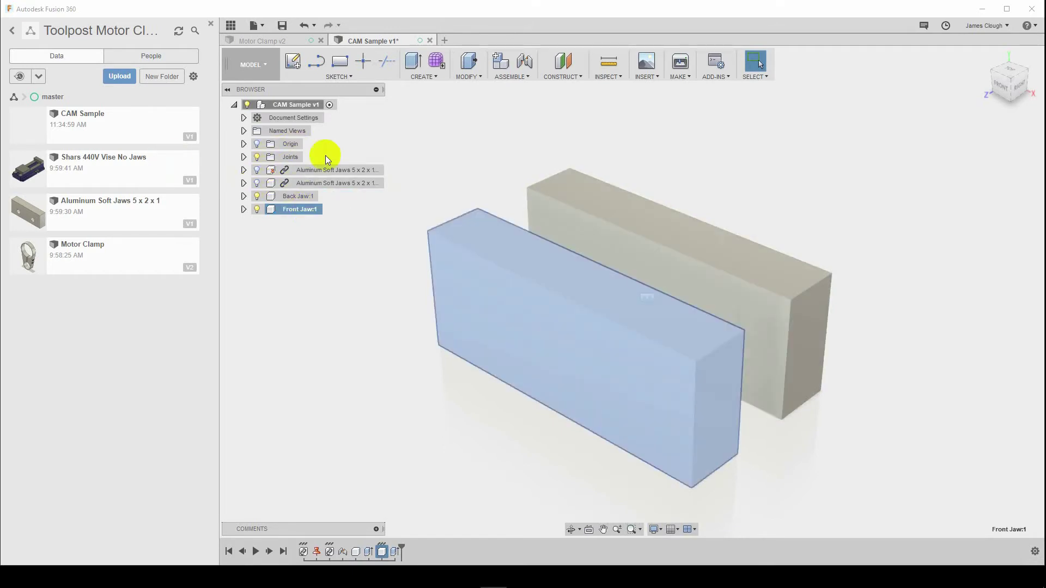
{"action": "mouse_move", "coordinate": [378, 245]}
{"action": "middle_mouse_down", "text": "shift"}
{"action": "mouse_move", "coordinate": [320, 251]}
{"action": "mouse_move", "coordinate": [371, 240]}
{"action": "mouse_move", "coordinate": [381, 256]}
{"action": "middle_mouse_up", "text": "shift"}
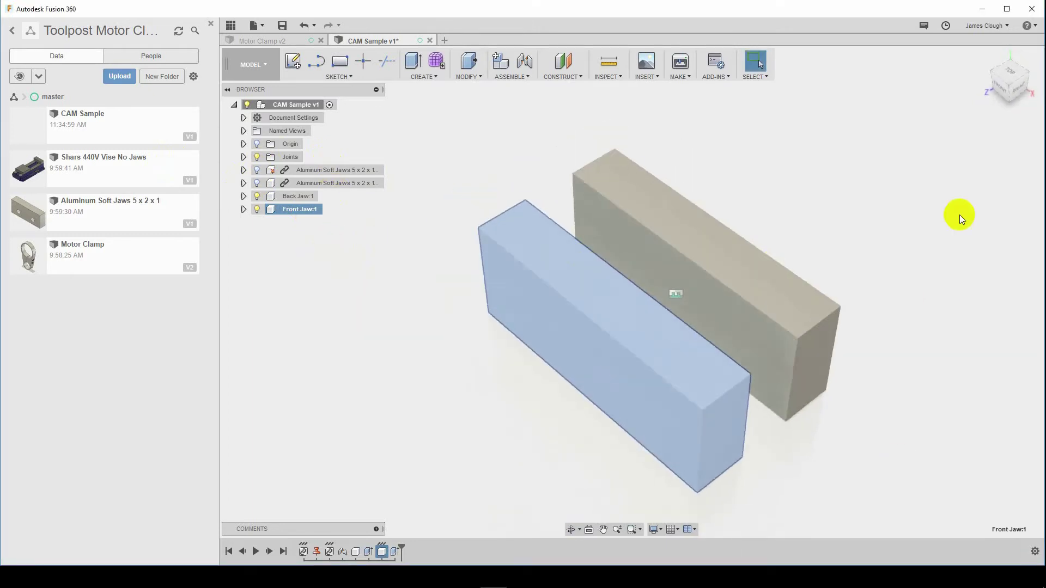
{"action": "left_click", "coordinate": [891, 243]}
{"action": "middle_click_drag", "start_coordinate": [936, 261], "coordinate": [938, 247], "text": "shift"}
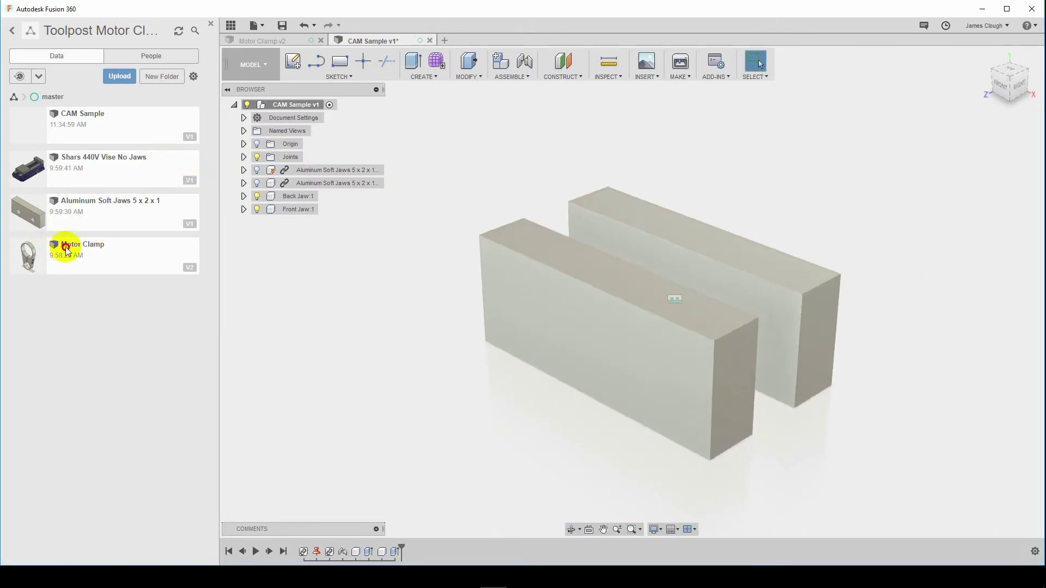
Insert the Motor Clamp, rotate it about Z and Y, and raise it 3.50 in above the jaws.
{"action": "left_click_drag", "start_coordinate": [66, 250], "coordinate": [579, 117]}
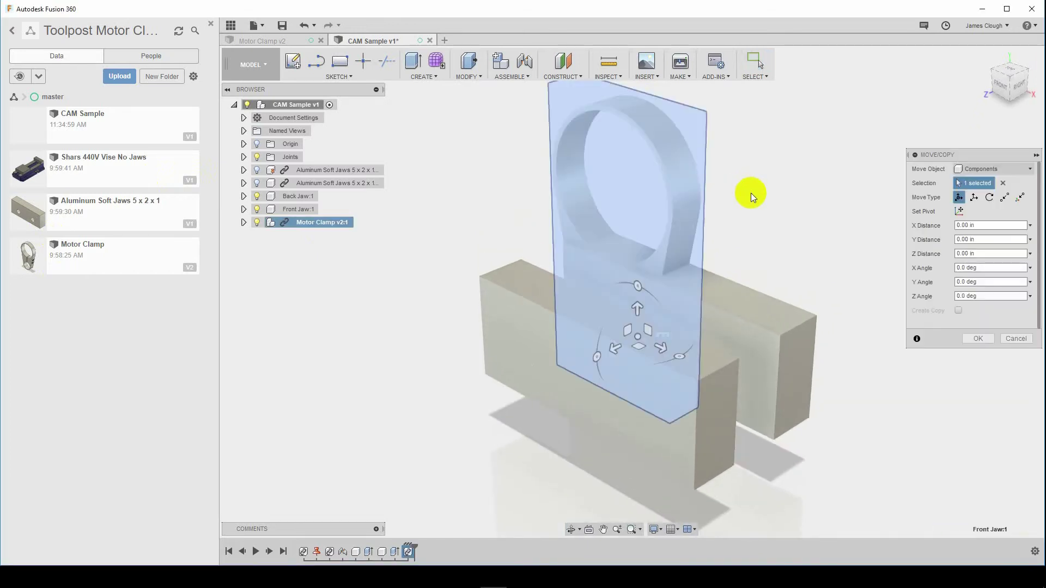
{"action": "left_click_drag", "start_coordinate": [635, 289], "coordinate": [674, 355]}
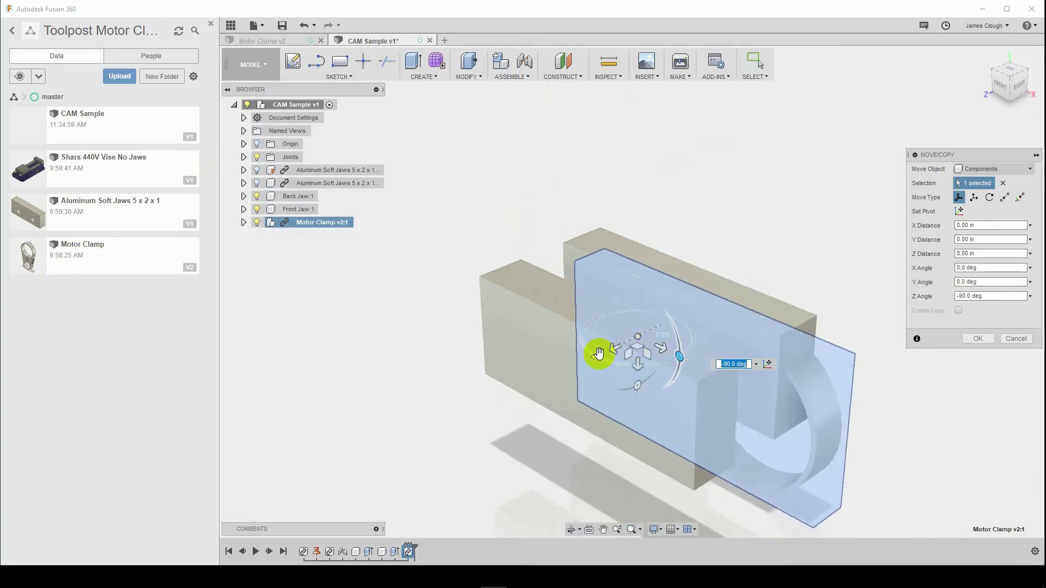
{"action": "left_click_drag", "start_coordinate": [638, 387], "coordinate": [583, 354]}
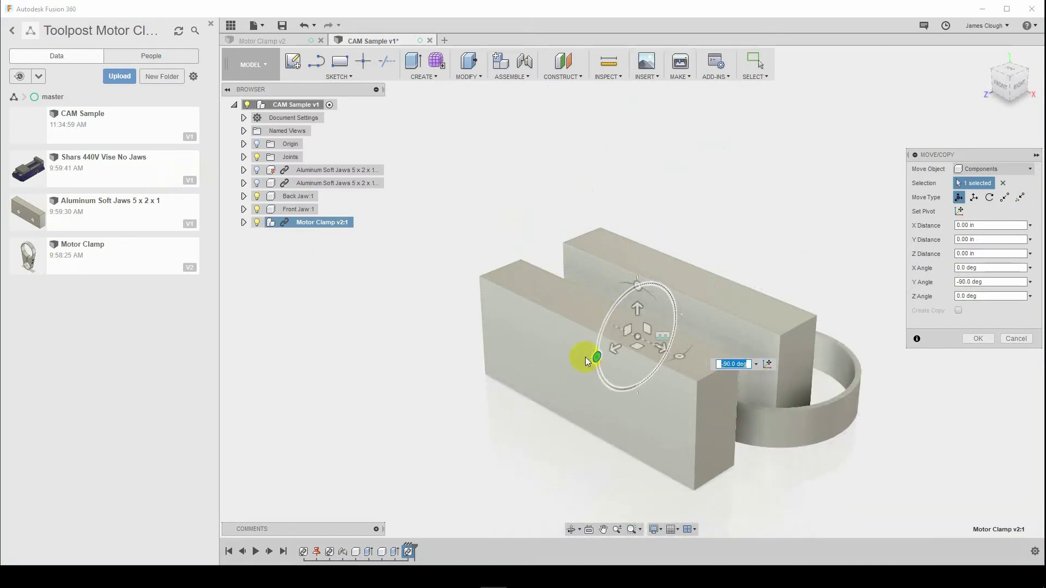
{"action": "left_click_drag", "start_coordinate": [626, 303], "coordinate": [626, 130]}
{"action": "left_click", "coordinate": [973, 338]}
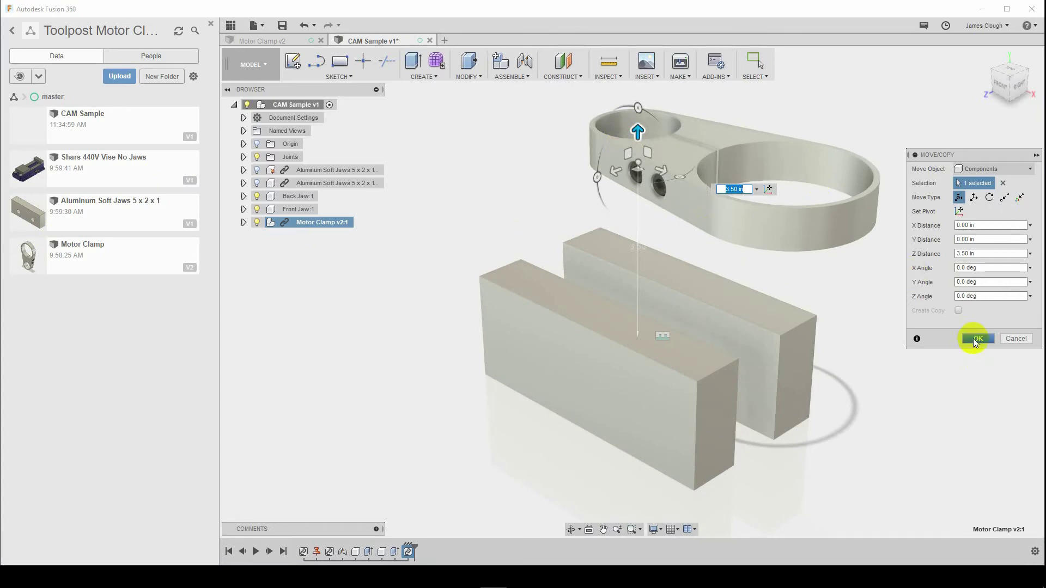
{"action": "mouse_move", "coordinate": [805, 274]}
{"action": "middle_mouse_down", "text": "shift"}
{"action": "mouse_move", "coordinate": [759, 264]}
{"action": "mouse_move", "coordinate": [808, 268]}
{"action": "middle_mouse_up", "text": "shift"}
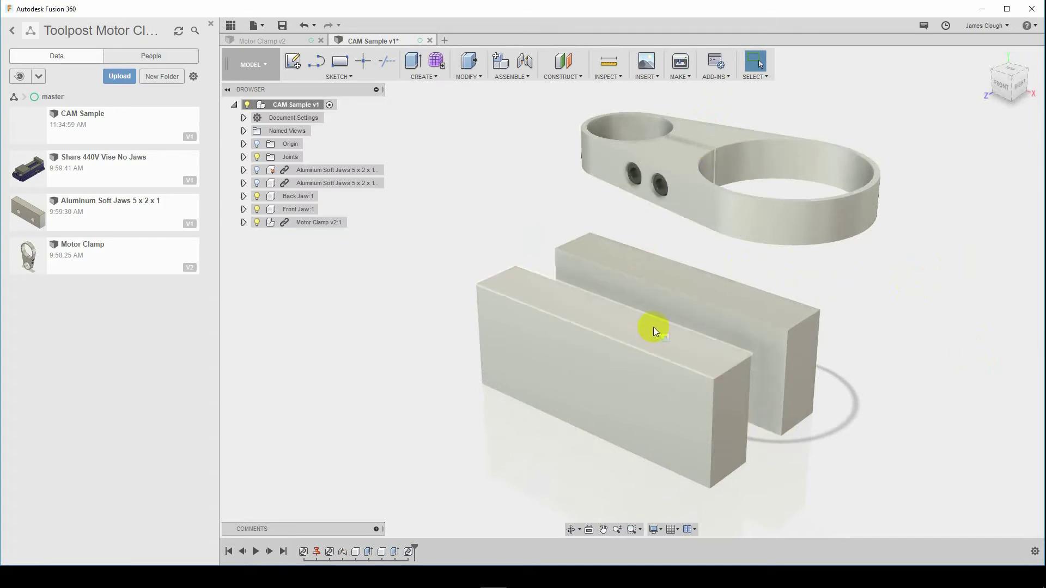
Create a Between two faces joint origin on the jaws' facing sides, snapped to the back jaw's top edge.
{"action": "left_click", "coordinate": [509, 76]}
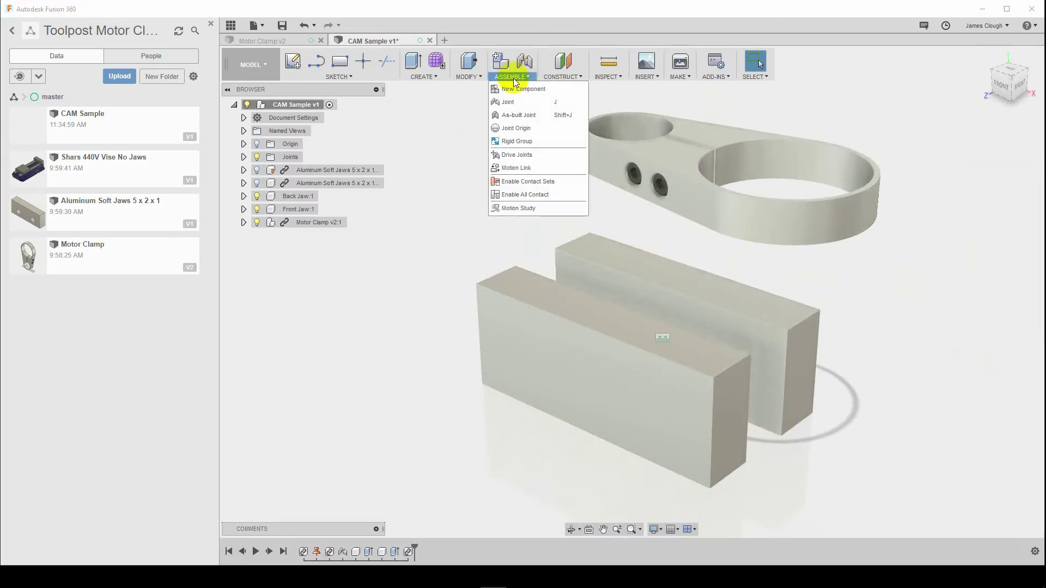
{"action": "left_click", "coordinate": [515, 129]}
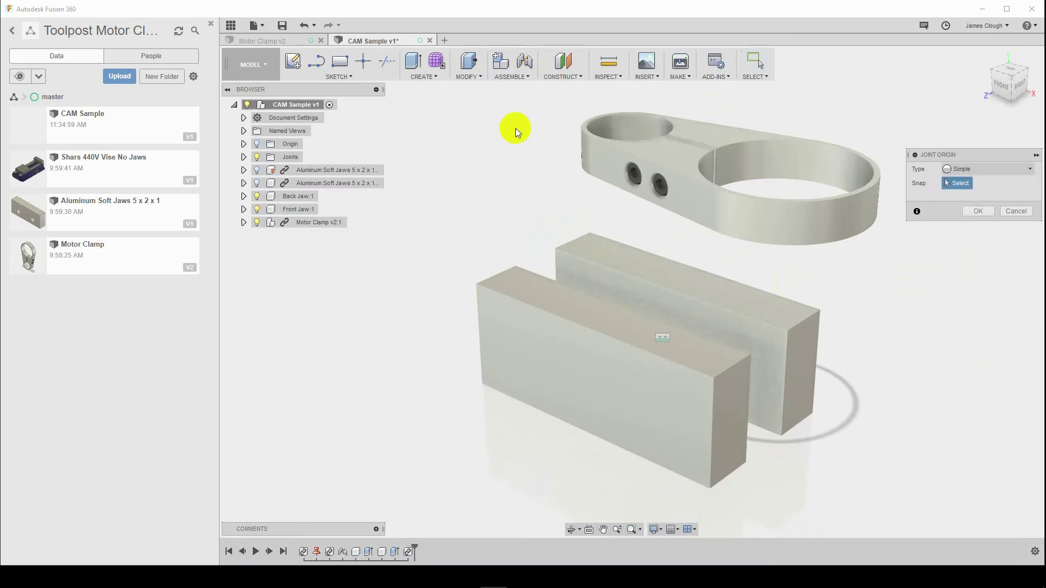
{"action": "left_click", "coordinate": [976, 170]}
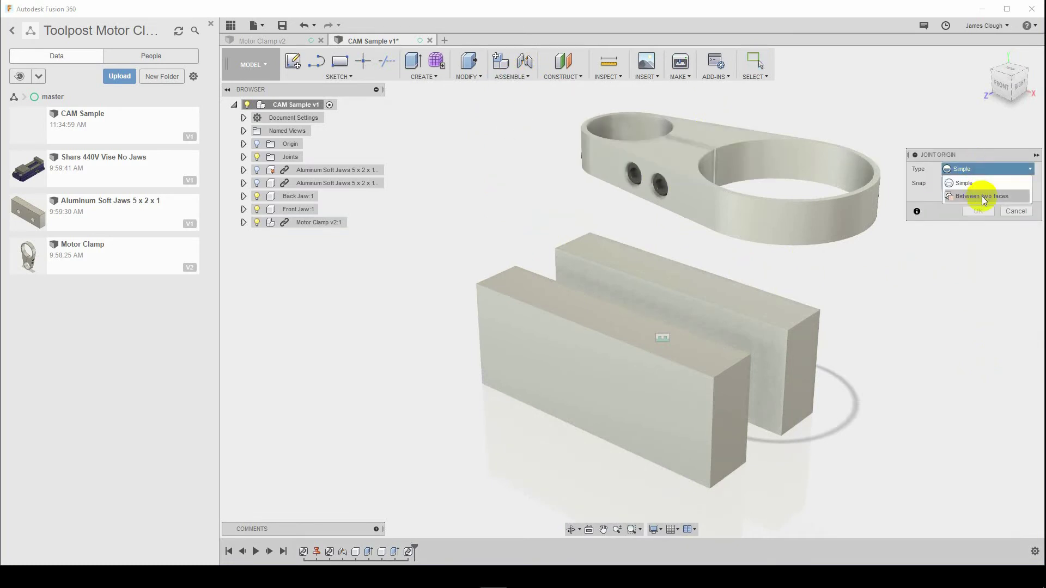
{"action": "left_click", "coordinate": [983, 200]}
{"action": "left_click", "coordinate": [728, 325]}
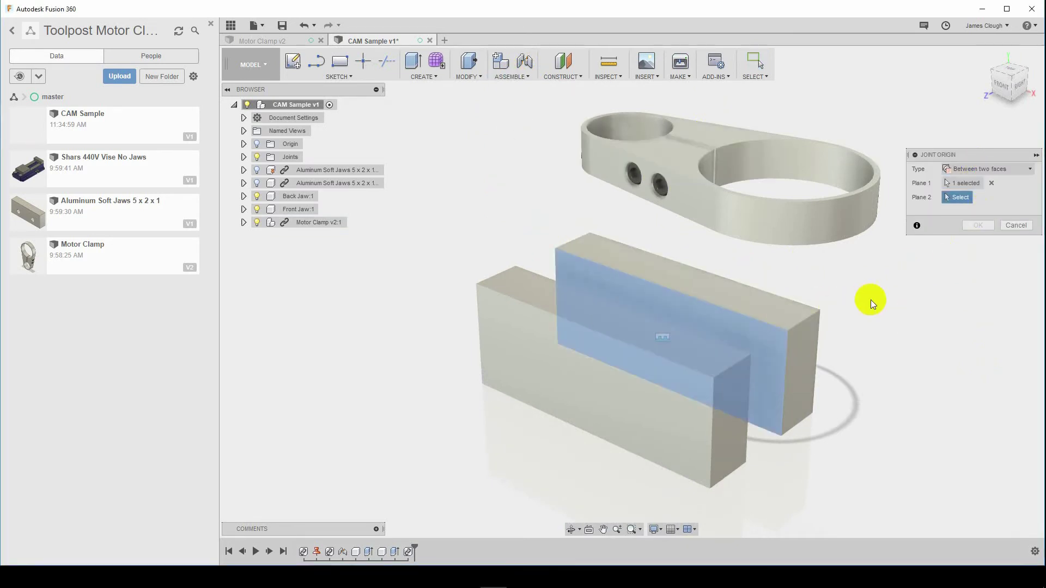
{"action": "middle_click_drag", "start_coordinate": [866, 299], "coordinate": [812, 310], "text": "shift"}
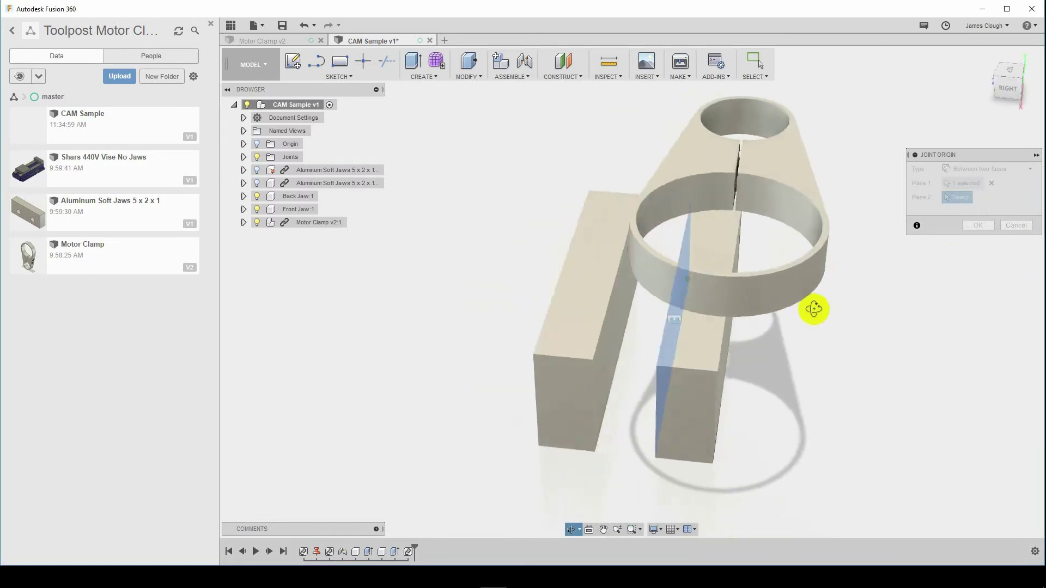
{"action": "left_click", "coordinate": [615, 329]}
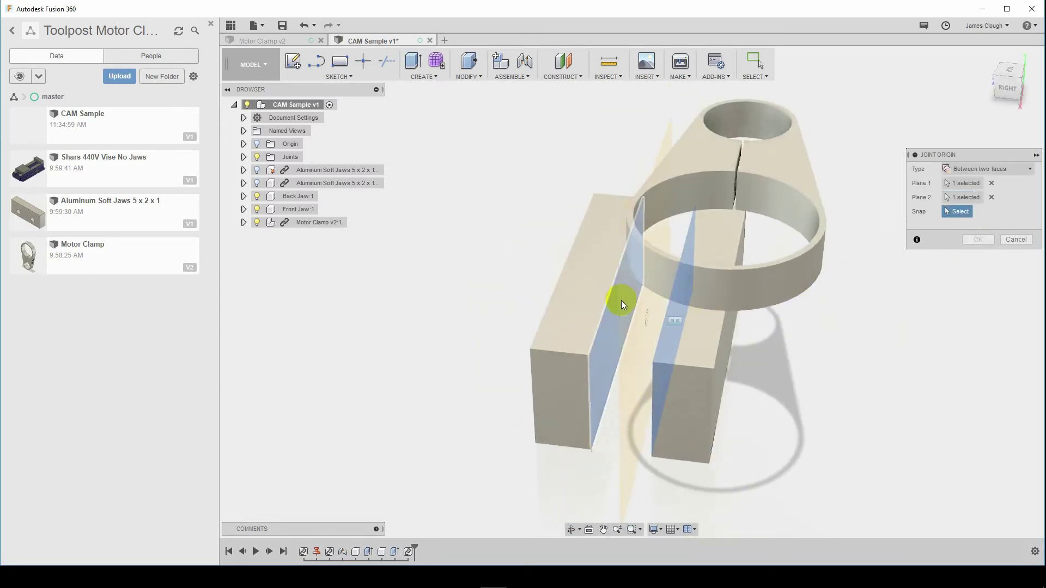
{"action": "middle_click_drag", "start_coordinate": [622, 304], "coordinate": [674, 297], "text": "shift"}
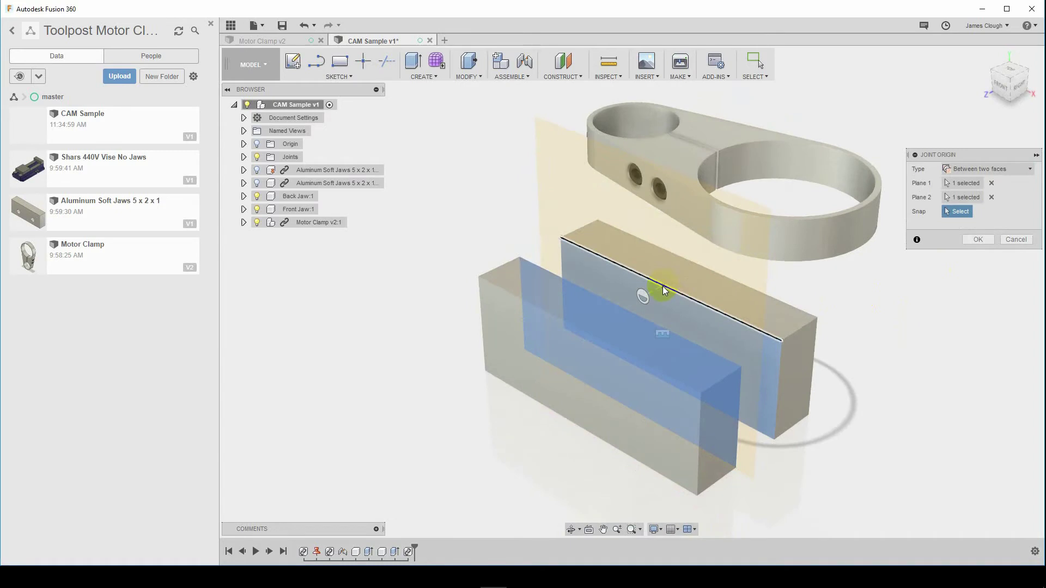
{"action": "left_click", "coordinate": [663, 287]}
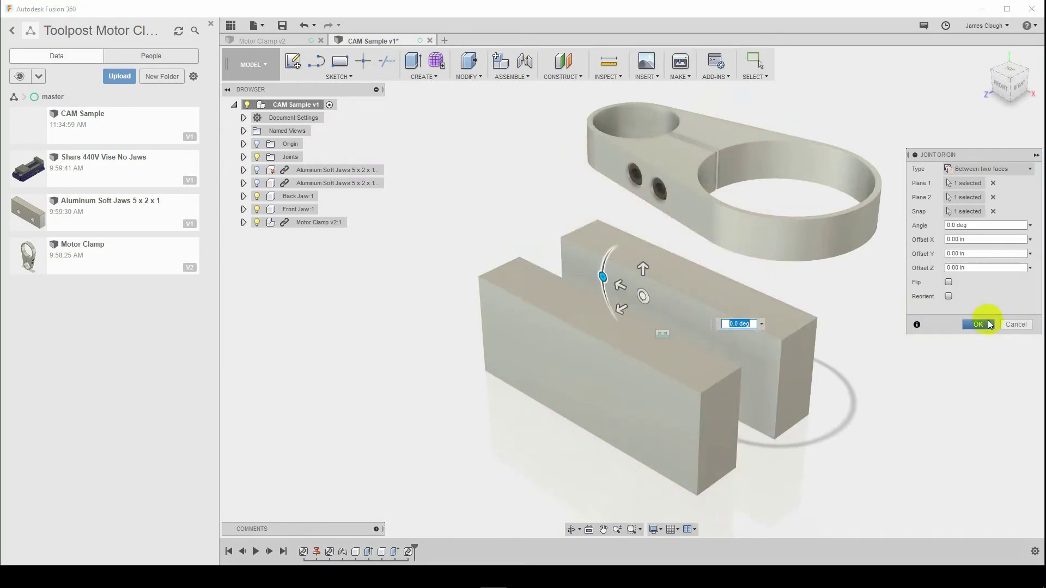
{"action": "left_click", "coordinate": [978, 325]}
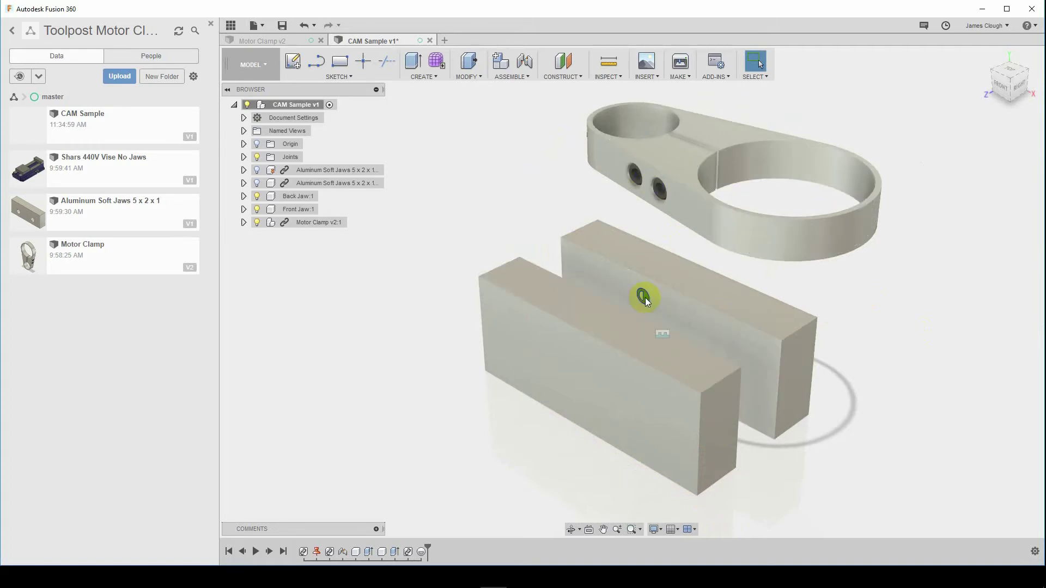
{"action": "scroll", "coordinate": [713, 196], "scroll_direction": "up", "scroll_amount": 1}
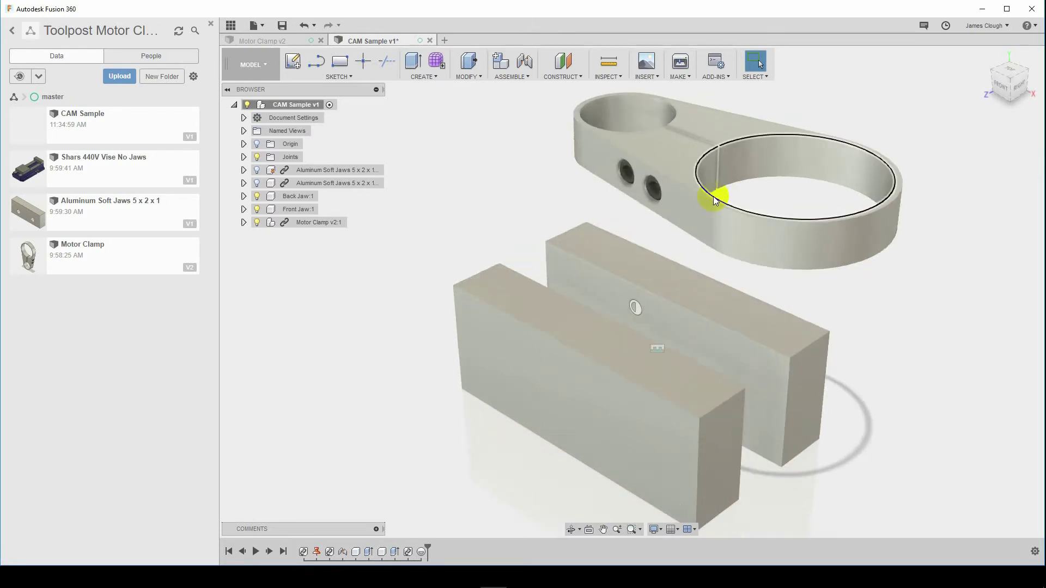
{"action": "scroll", "coordinate": [714, 196], "scroll_direction": "up", "scroll_amount": 1}
Joint the Motor Clamp's flat slot face to the jaws' joint origin.
{"action": "left_click", "coordinate": [511, 76]}
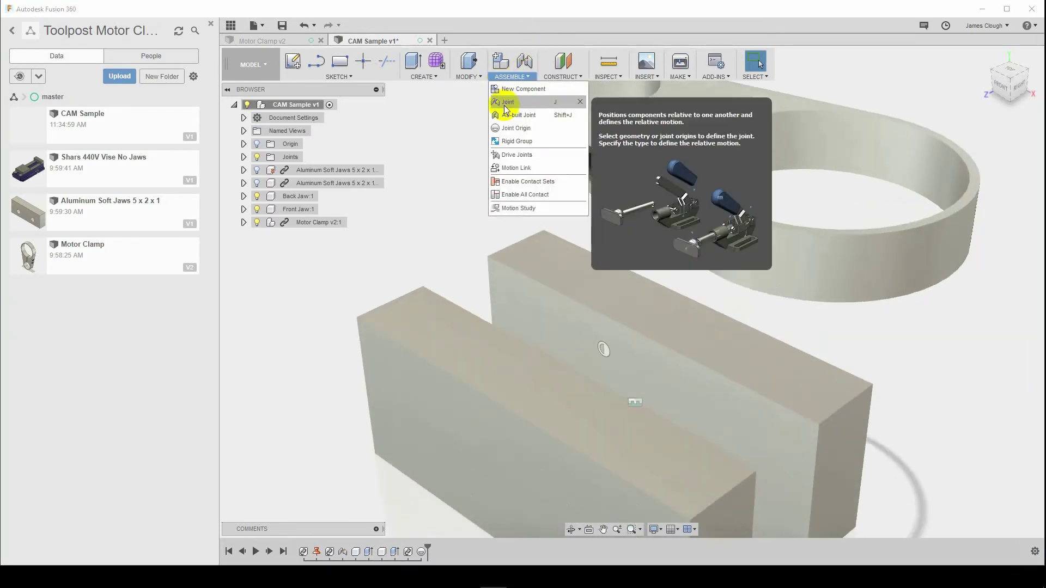
{"action": "left_click", "coordinate": [506, 103]}
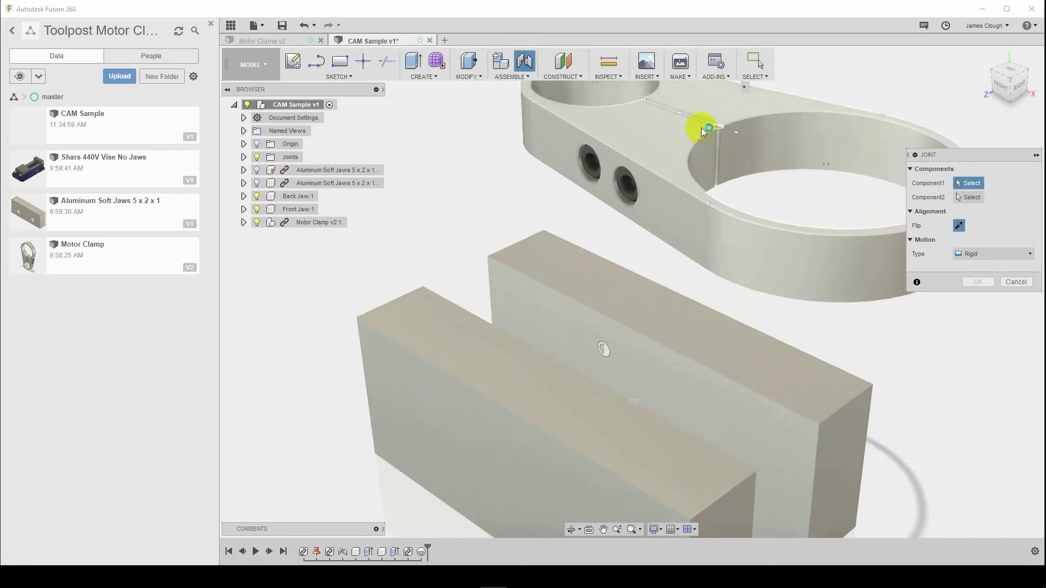
{"action": "right_click", "coordinate": [717, 186]}
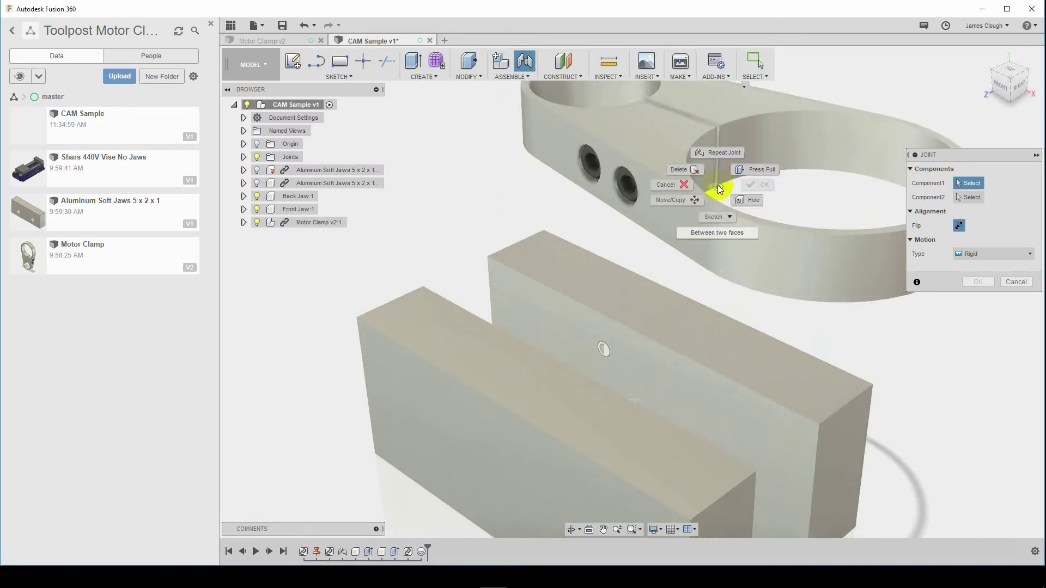
{"action": "left_click", "coordinate": [718, 233]}
{"action": "scroll", "coordinate": [744, 173], "scroll_direction": "up", "scroll_amount": 3}
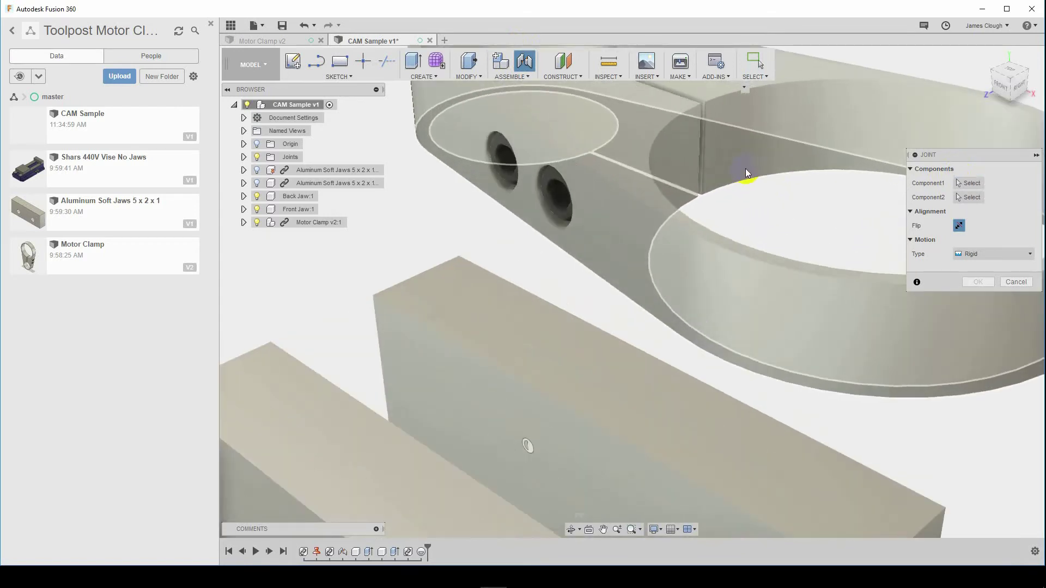
{"action": "left_click", "coordinate": [701, 173]}
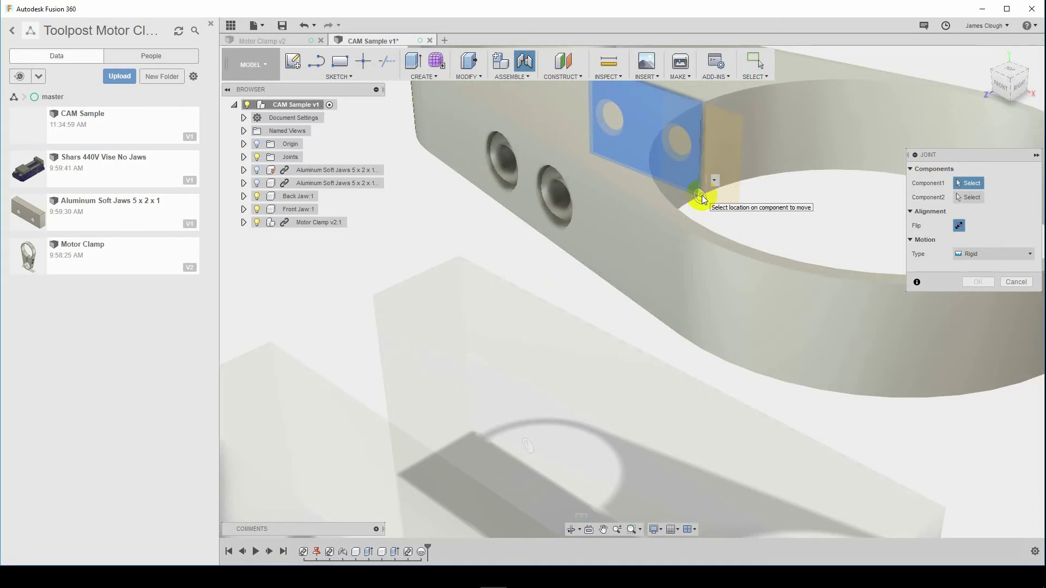
{"action": "left_click", "coordinate": [701, 197]}
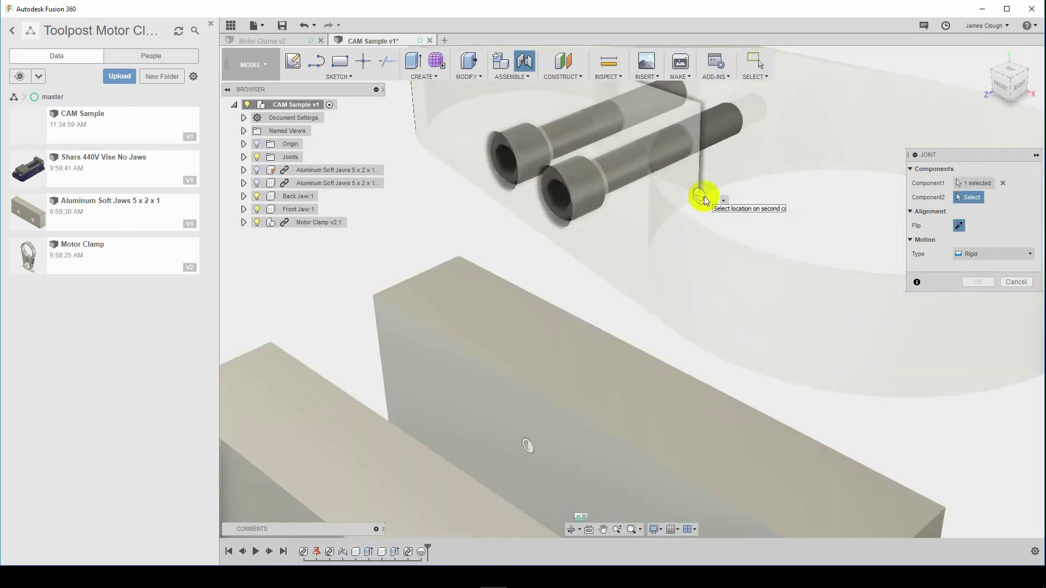
{"action": "left_click", "coordinate": [531, 448]}
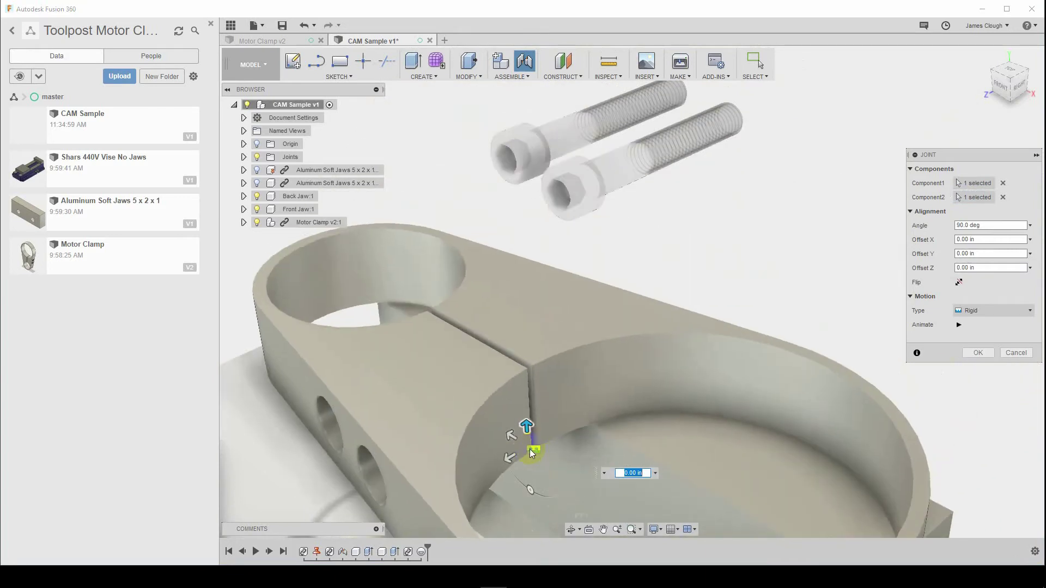
Offset the clamp -0.25 in along X and commit the joint.
{"action": "scroll", "coordinate": [675, 449], "scroll_direction": "down", "scroll_amount": 5}
{"action": "middle_click_drag", "start_coordinate": [683, 459], "coordinate": [718, 250]}
{"action": "middle_click_drag", "start_coordinate": [685, 168], "coordinate": [689, 226]}
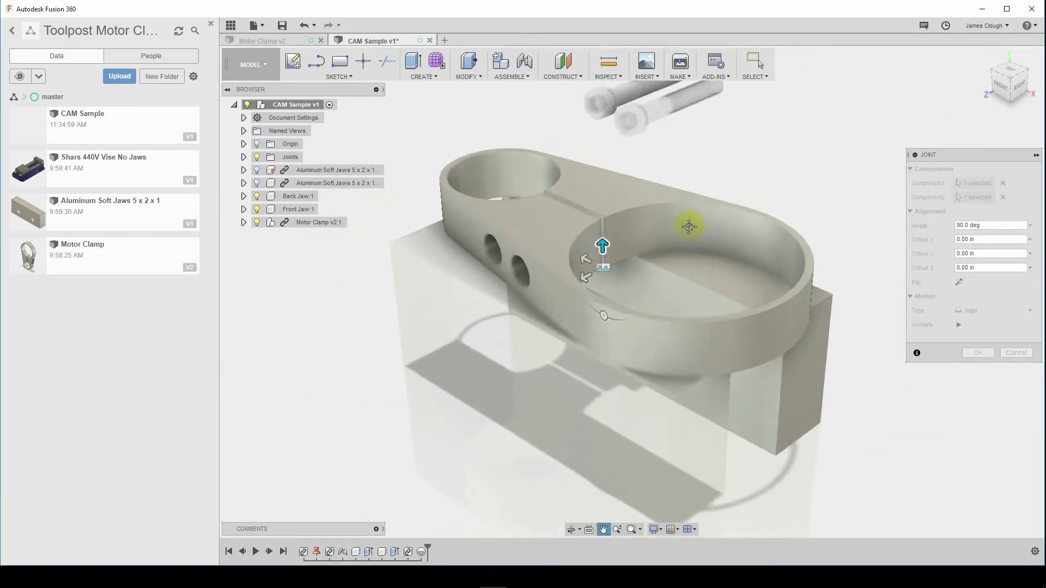
{"action": "left_click", "coordinate": [584, 279]}
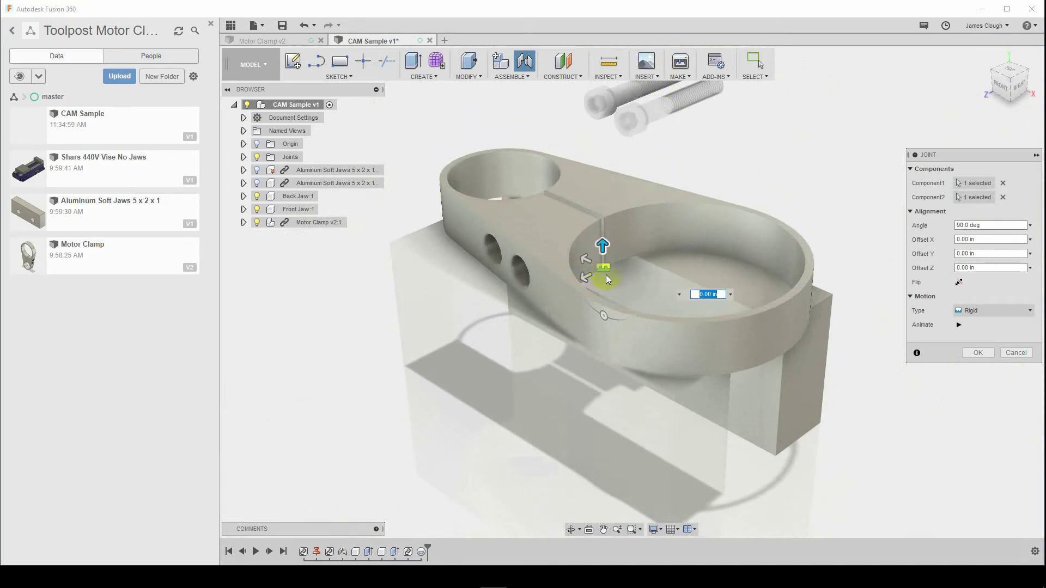
{"action": "mouse_move", "coordinate": [782, 412]}
{"action": "middle_mouse_down", "text": "shift"}
{"action": "mouse_move", "coordinate": [738, 380]}
{"action": "mouse_move", "coordinate": [773, 397]}
{"action": "middle_mouse_up", "text": "shift"}
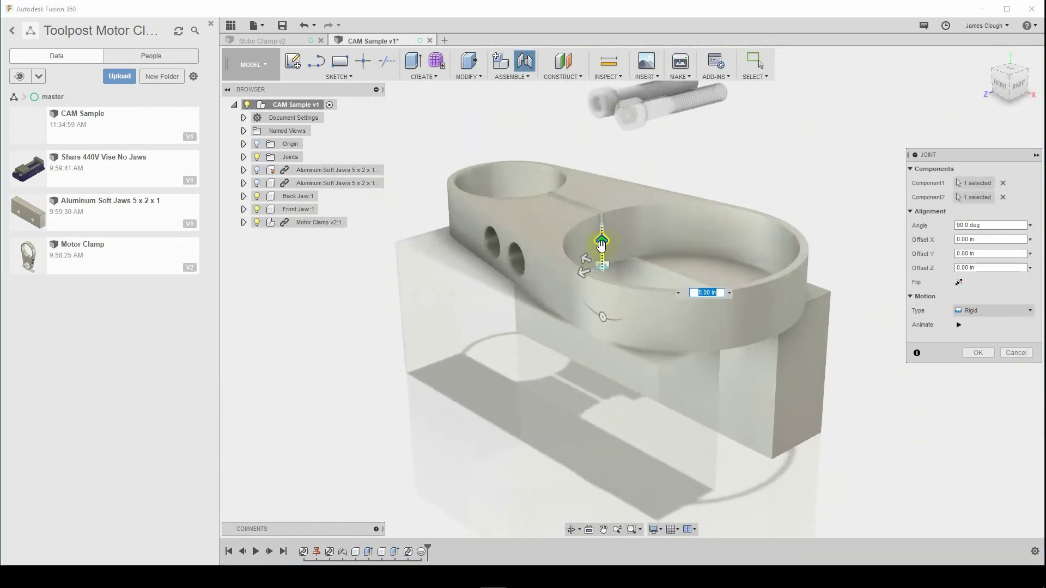
{"action": "left_click_drag", "start_coordinate": [601, 245], "coordinate": [675, 308]}
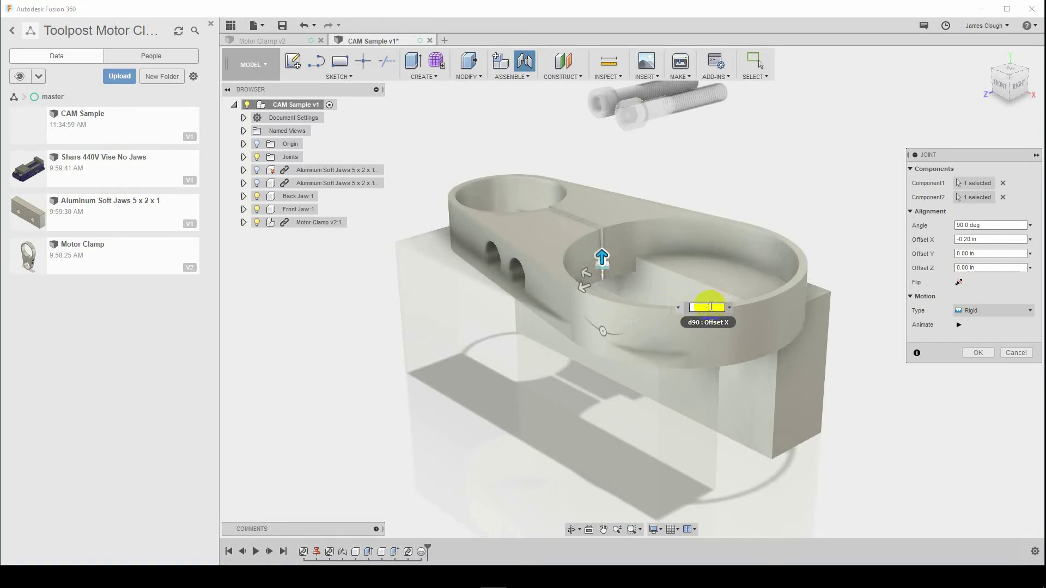
{"action": "type", "text": "5"}
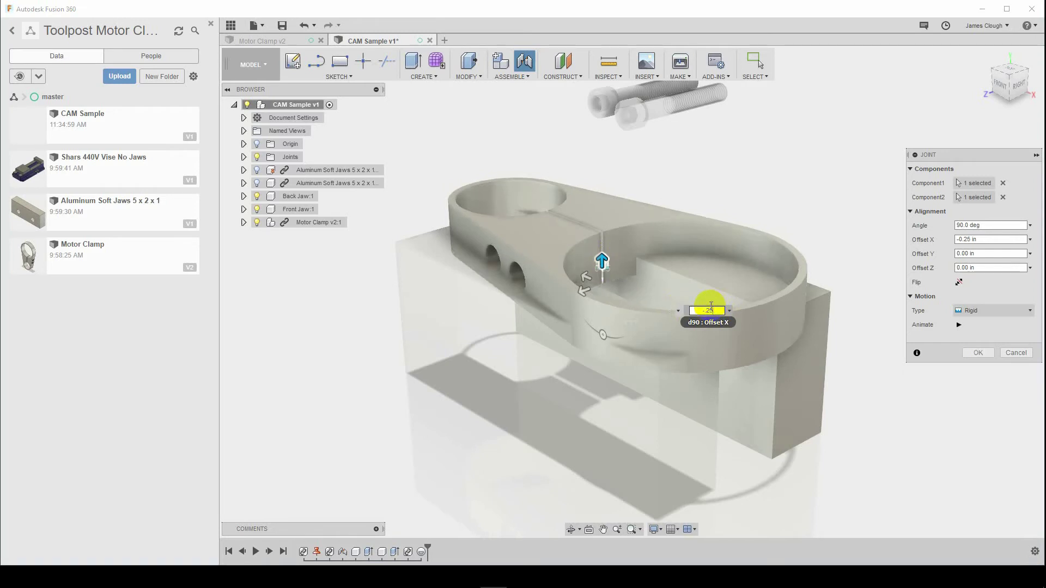
{"action": "key", "text": "Return"}
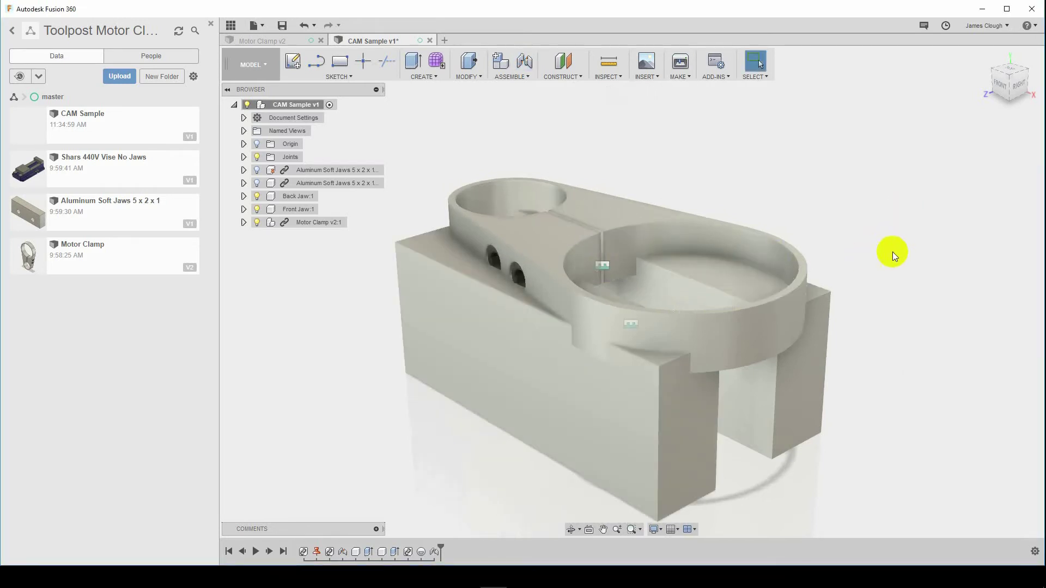
{"action": "middle_click_drag", "start_coordinate": [889, 252], "coordinate": [669, 452], "text": "shift"}
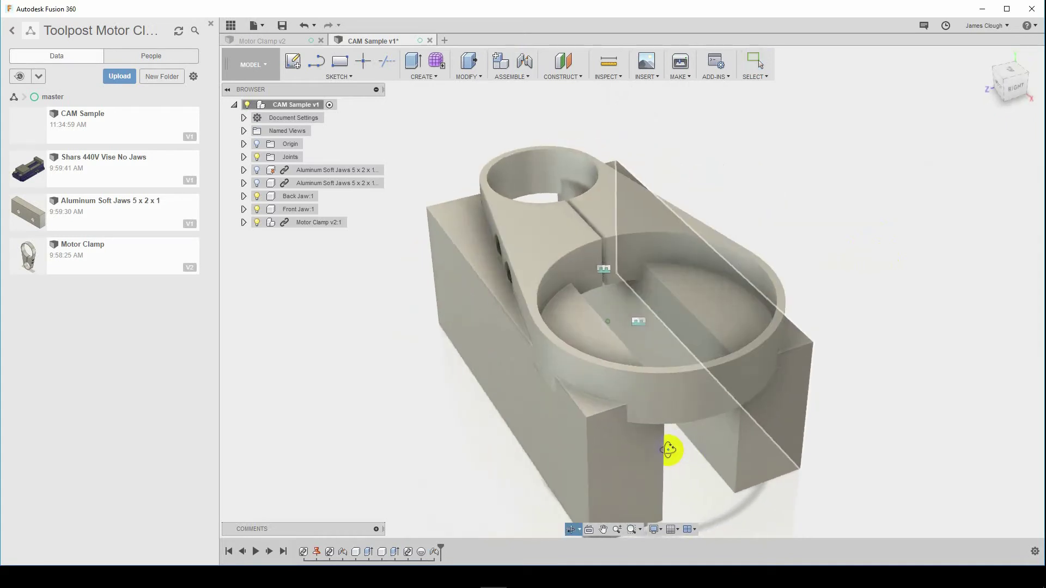
Edit the jaw joint to a 1.25 in Z offset and orbit around to inspect the assembly.
{"action": "double_click", "coordinate": [342, 551]}
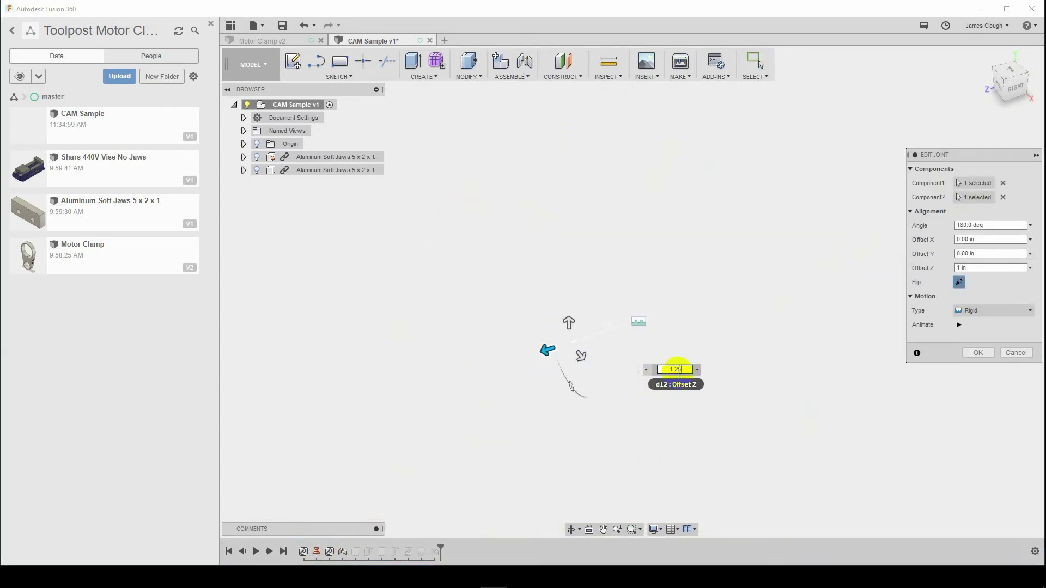
{"action": "key", "text": "Return"}
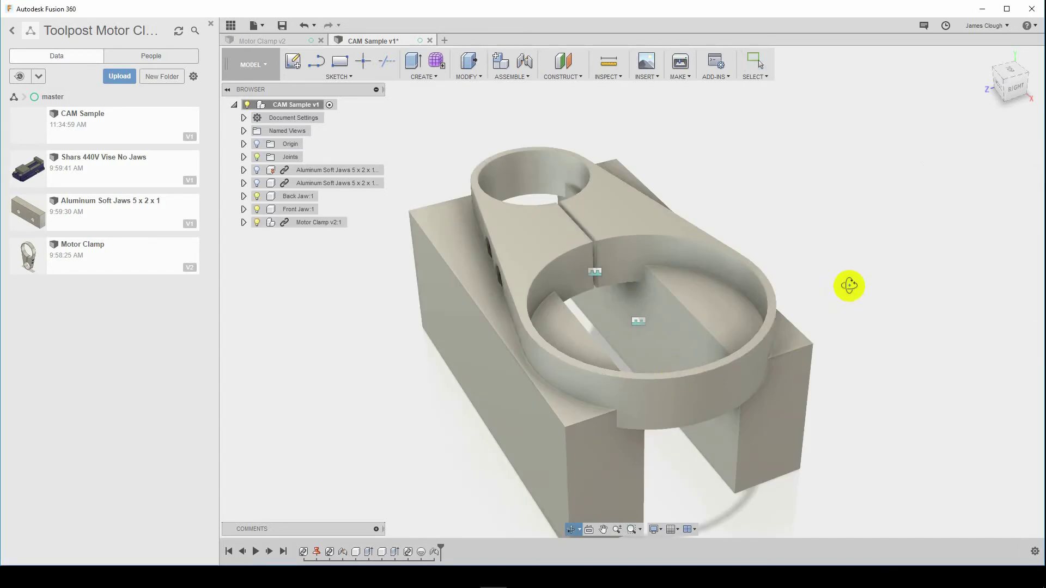
{"action": "left_click_drag", "start_coordinate": [849, 285], "coordinate": [814, 291]}
{"action": "key", "text": "Escape"}
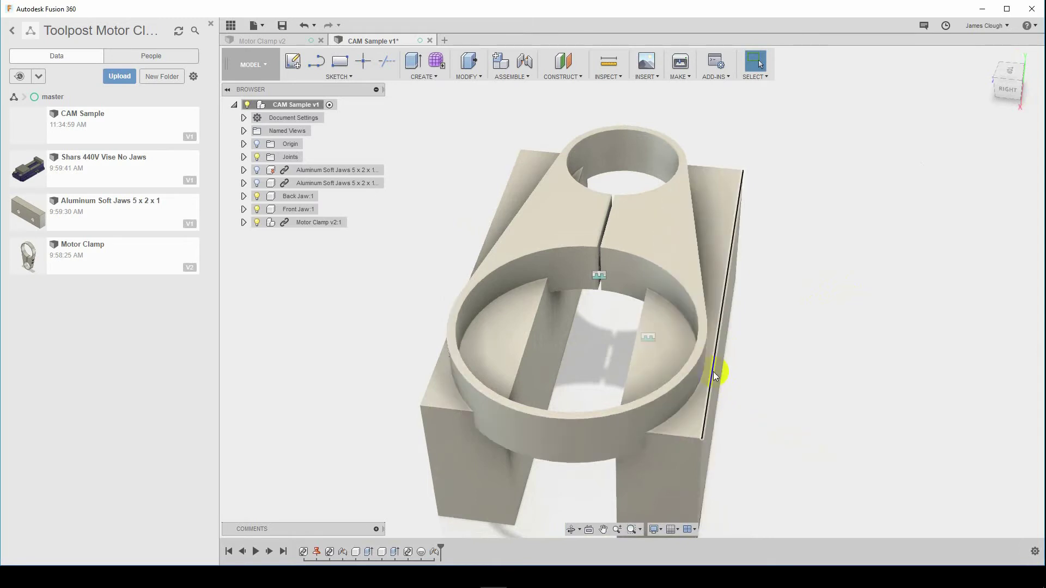
{"action": "middle_click_drag", "start_coordinate": [787, 402], "coordinate": [505, 432], "text": "shift"}
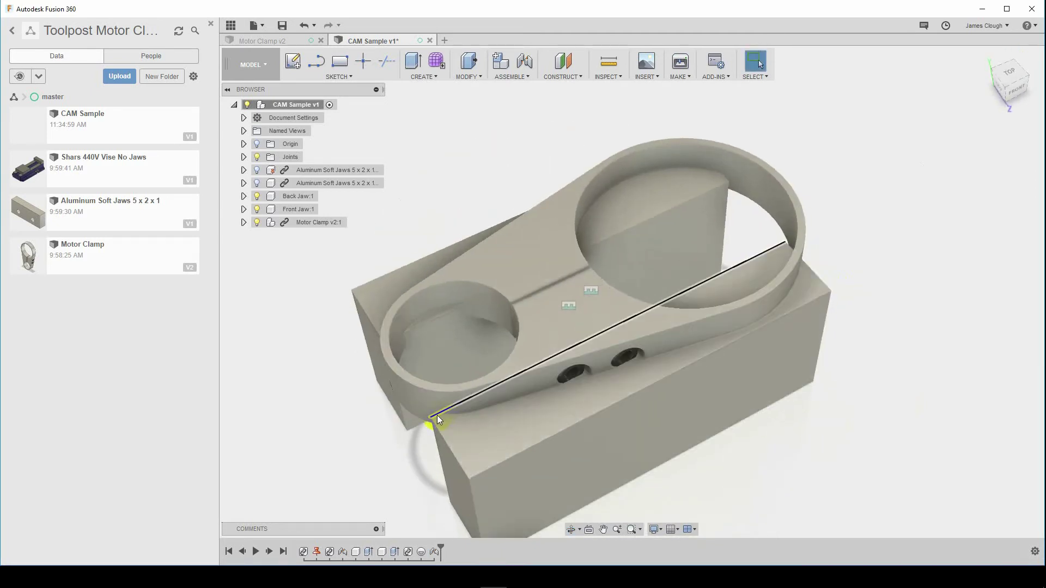
{"action": "middle_click_drag", "start_coordinate": [956, 322], "coordinate": [786, 306], "text": "shift"}
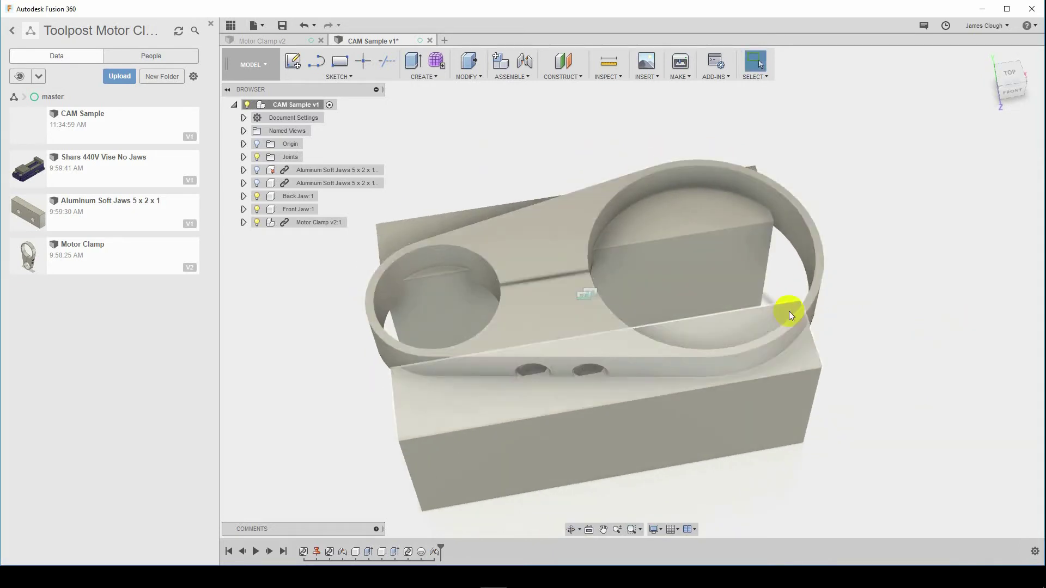
{"action": "middle_click_drag", "start_coordinate": [1010, 350], "coordinate": [985, 345], "text": "shift"}
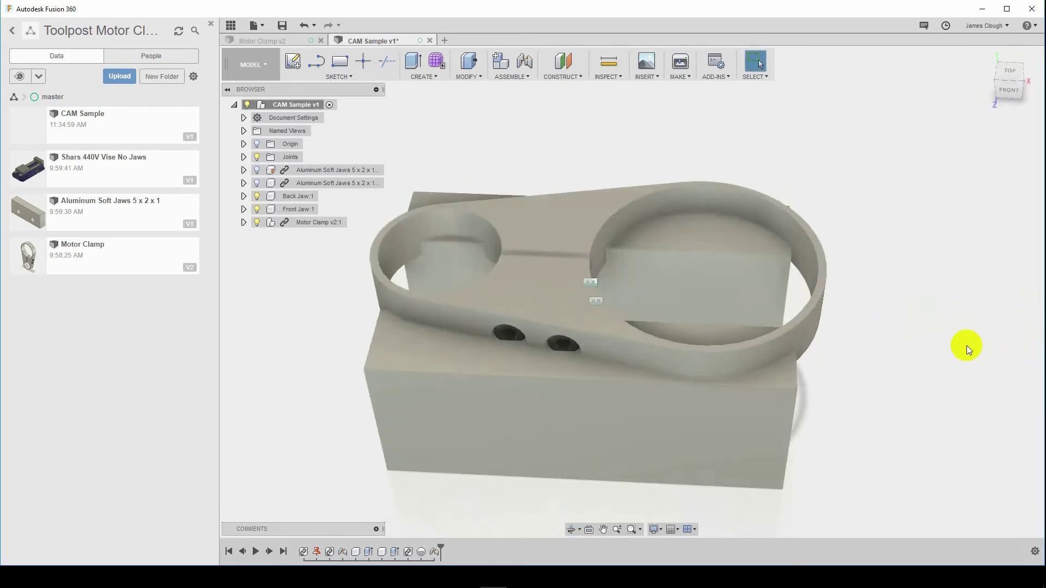
Open a new sketch on the back jaw's top face, ready to project geometry.
{"action": "left_click", "coordinate": [257, 222]}
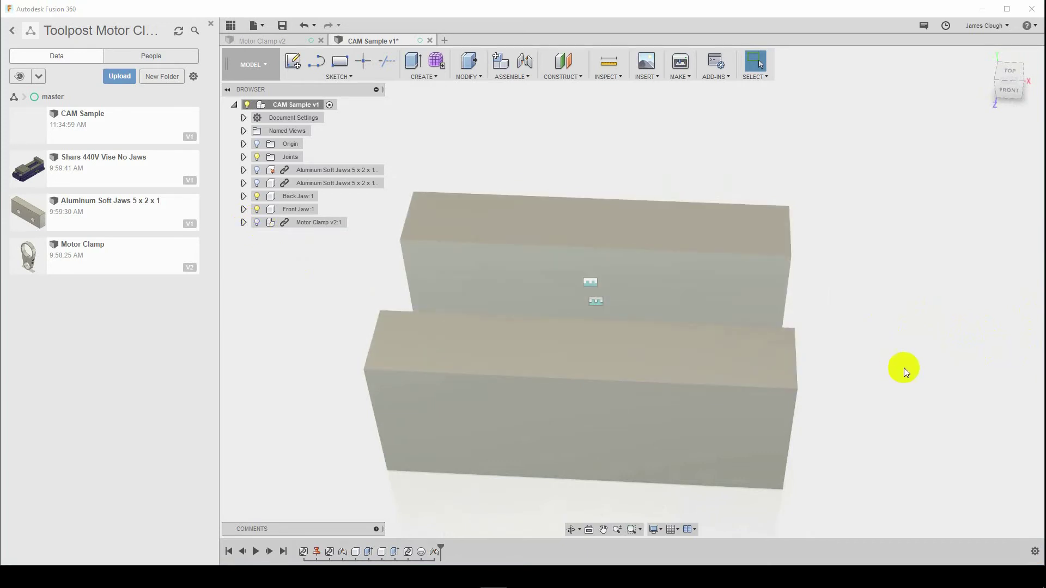
{"action": "left_click", "coordinate": [257, 223]}
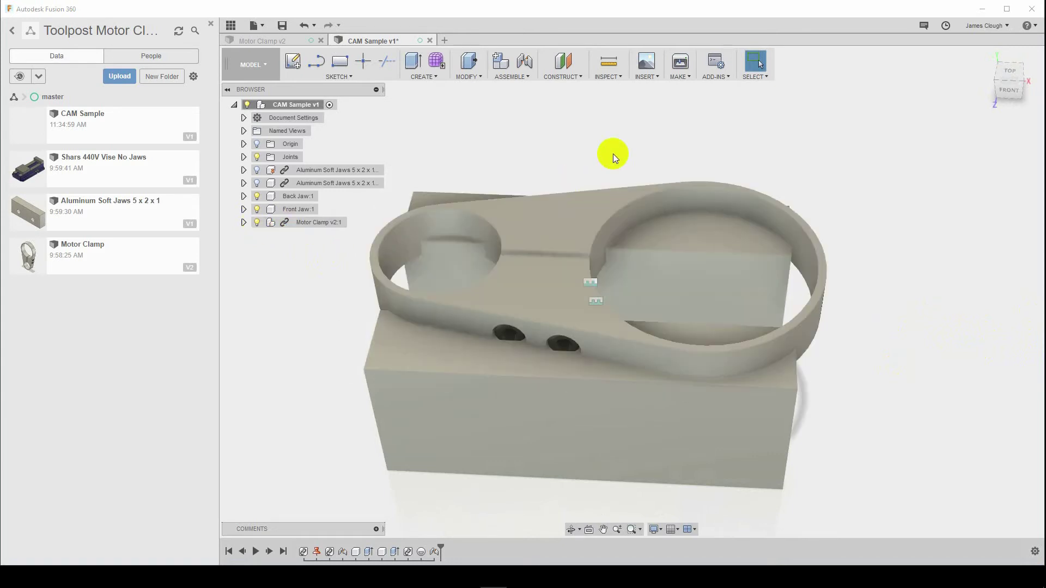
{"action": "middle_click_drag", "start_coordinate": [493, 175], "coordinate": [398, 251], "text": "shift"}
{"action": "left_click", "coordinate": [397, 253]}
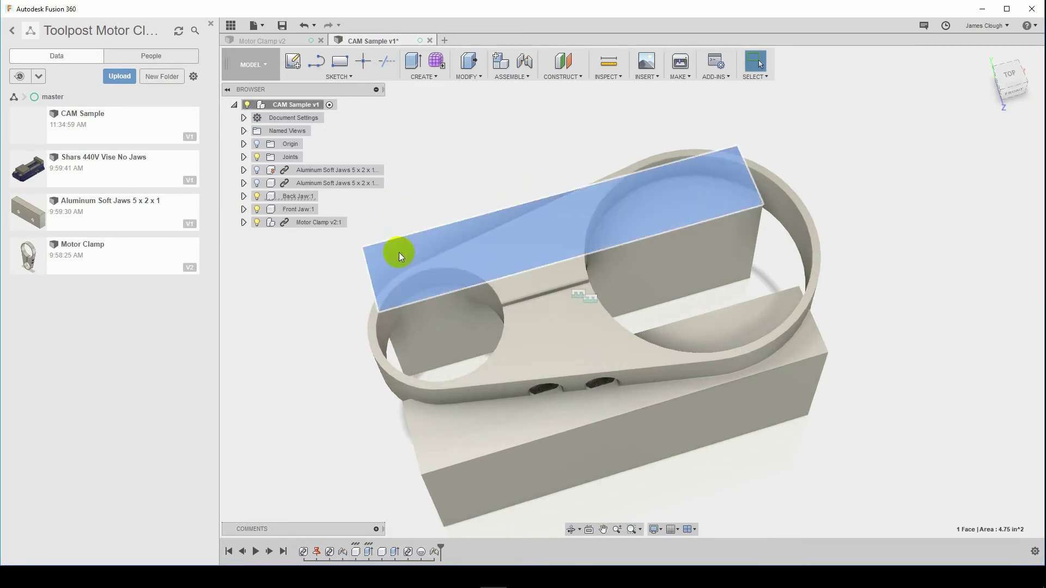
{"action": "right_click", "coordinate": [399, 252]}
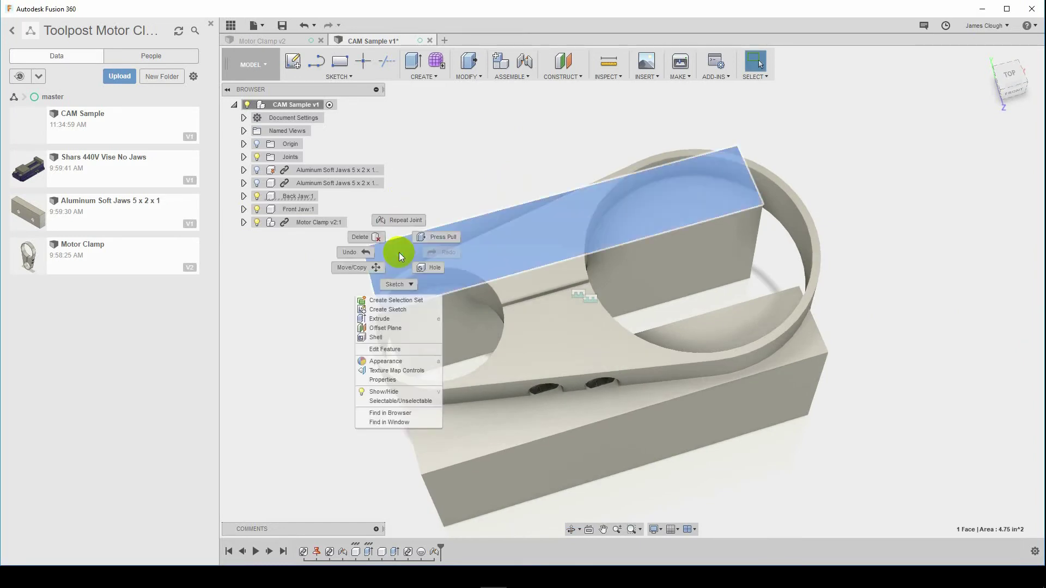
{"action": "left_click", "coordinate": [397, 310]}
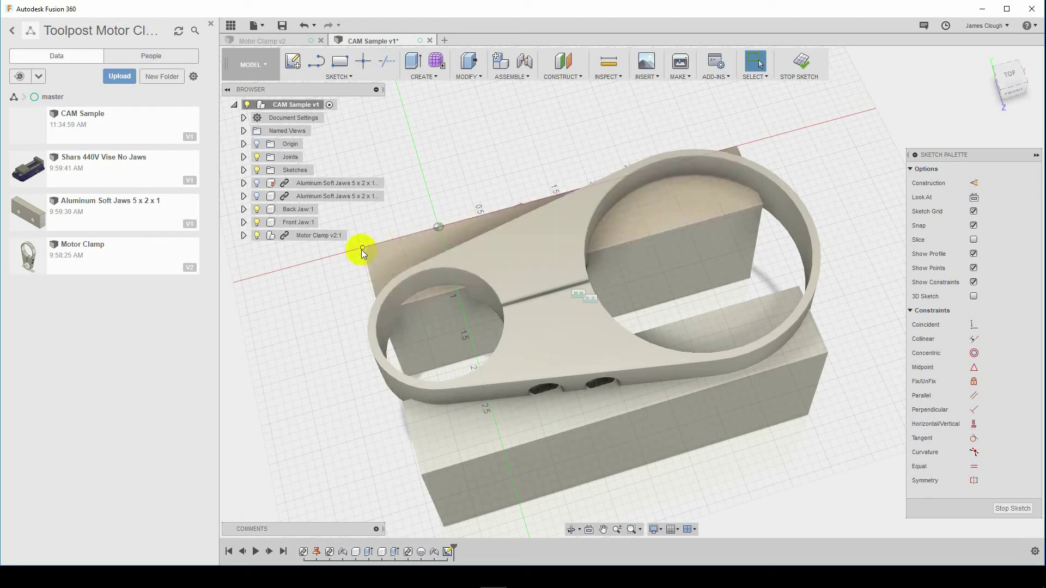
{"action": "left_click", "coordinate": [423, 294]}
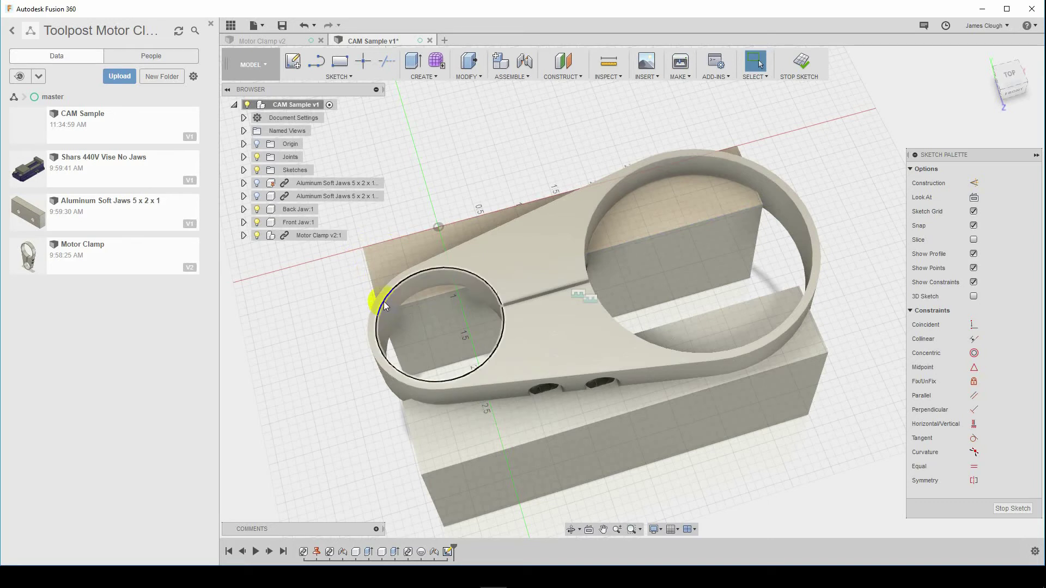
{"action": "left_click", "coordinate": [724, 201]}
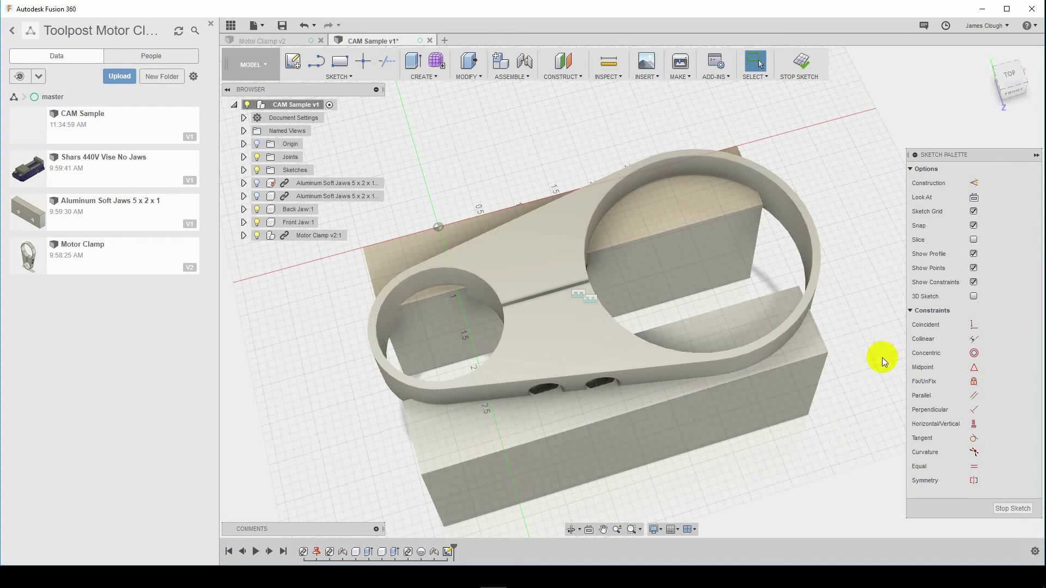
{"action": "key", "text": "p"}
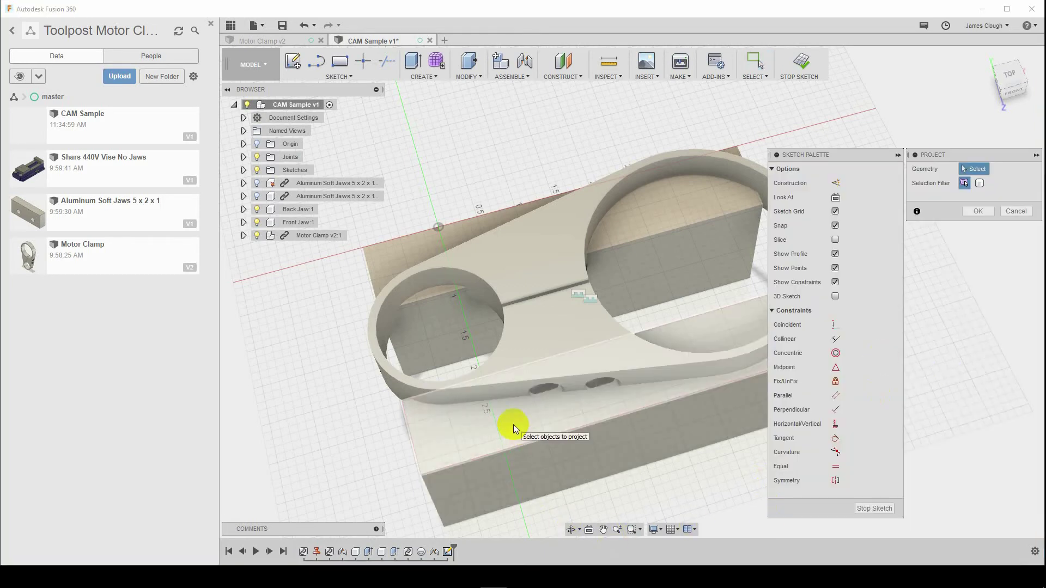
Project the front jaw's top face, then the clamp's small ring, large ring and lower slot edges.
{"action": "left_click", "coordinate": [512, 423]}
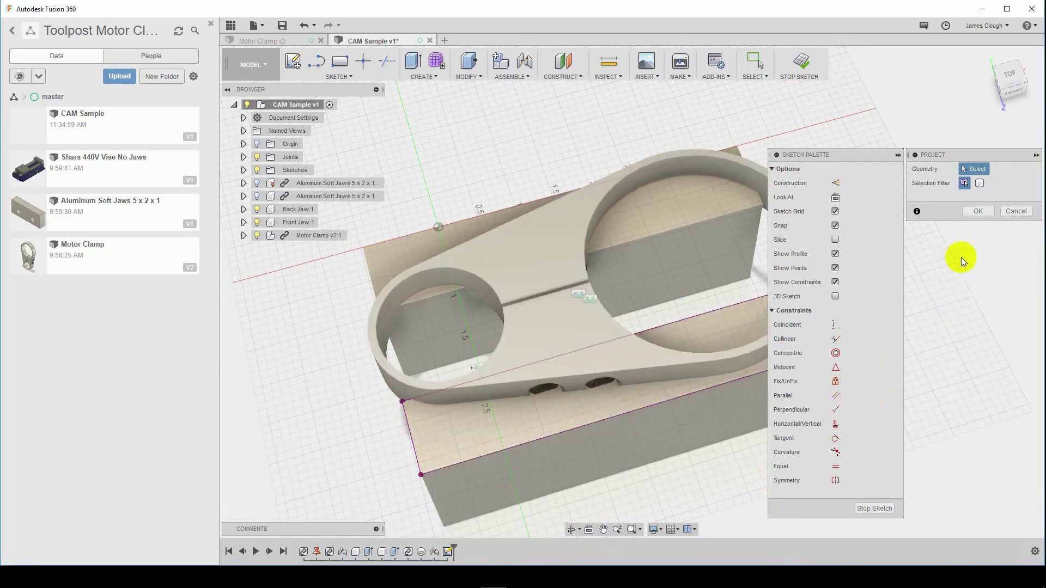
{"action": "left_click", "coordinate": [976, 212]}
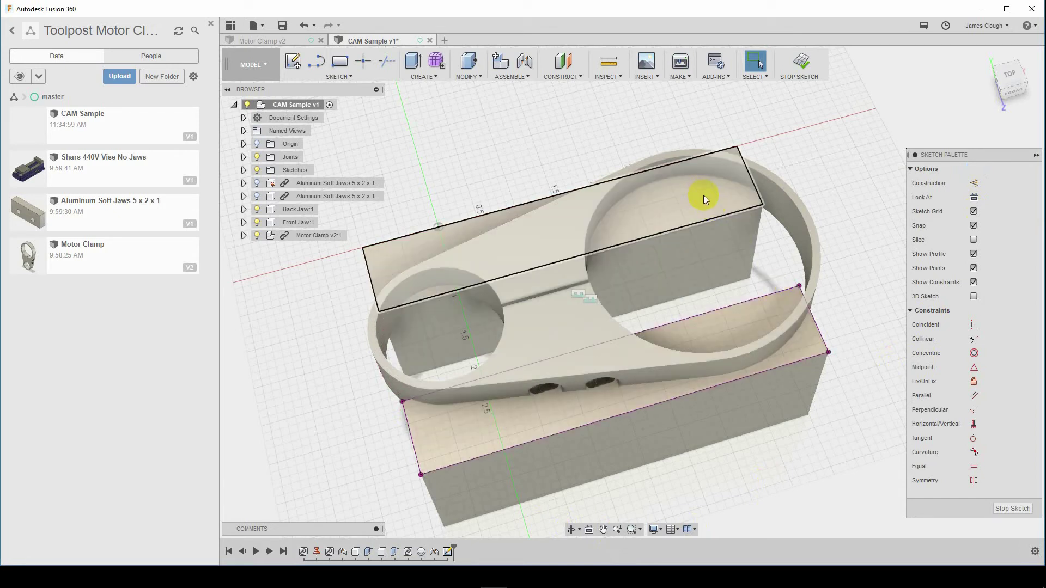
{"action": "key", "text": "p"}
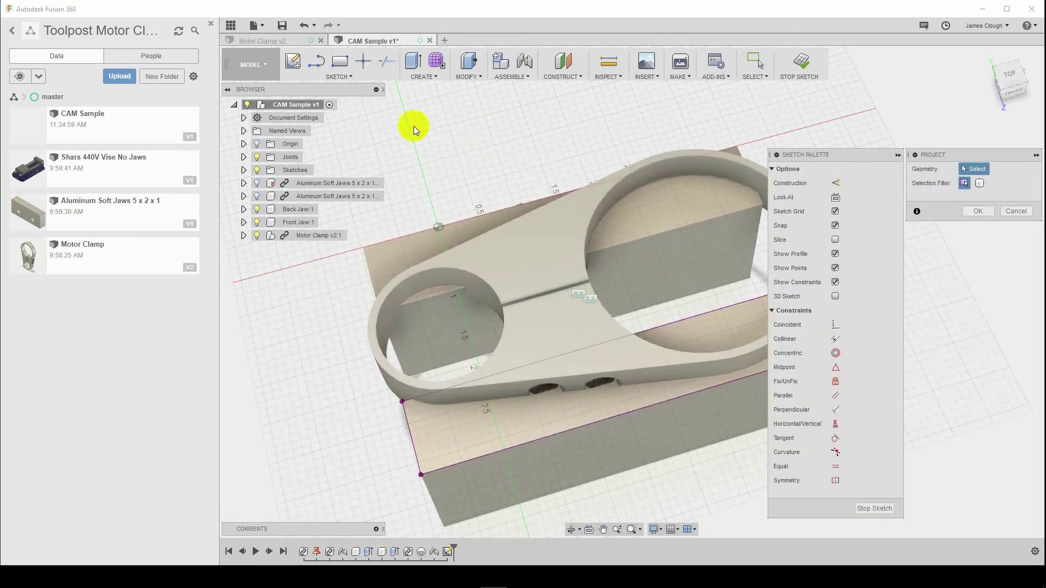
{"action": "left_click", "coordinate": [402, 272]}
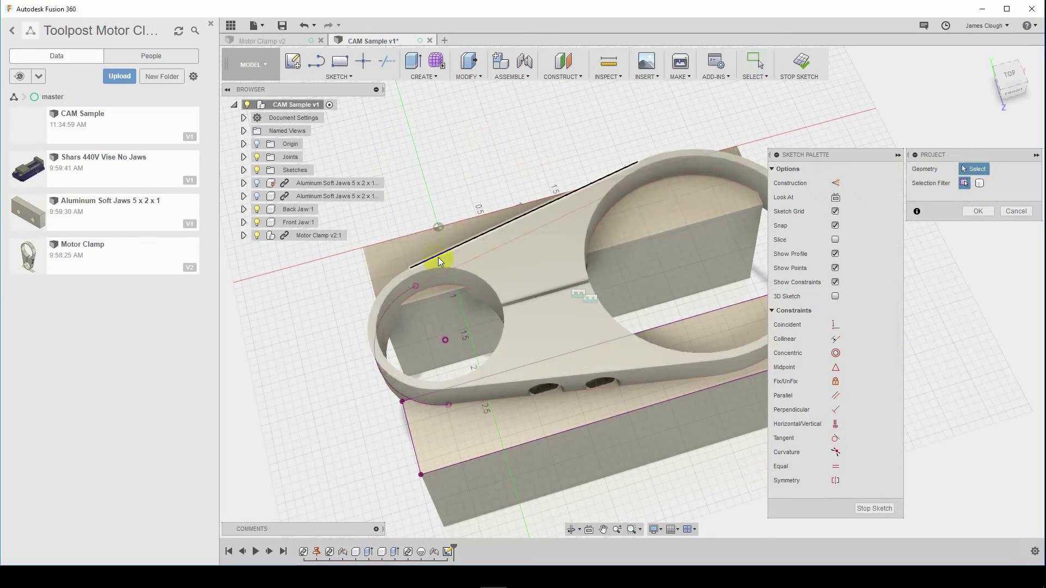
{"action": "left_click", "coordinate": [695, 148]}
{"action": "left_click", "coordinate": [640, 368]}
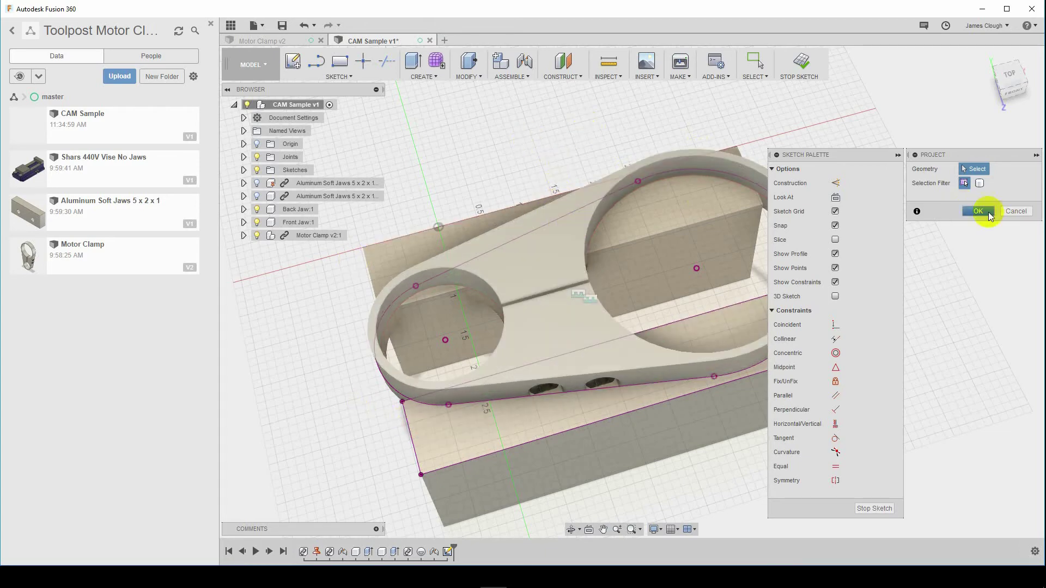
{"action": "left_click", "coordinate": [979, 212]}
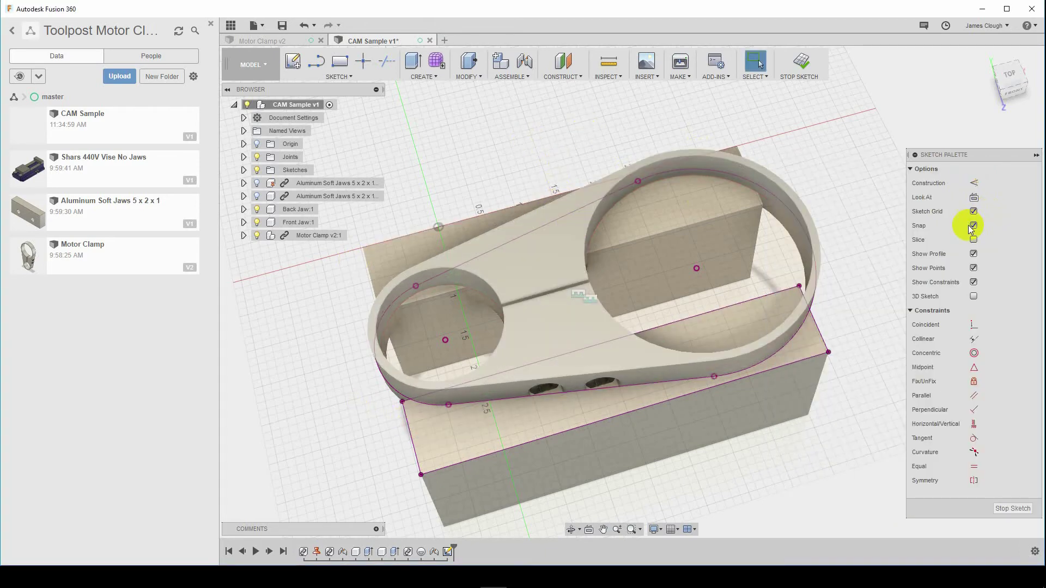
Finish the sketch, hide the Motor Clamp, and select both clamp-outline pocket profiles.
{"action": "left_click", "coordinate": [1011, 508]}
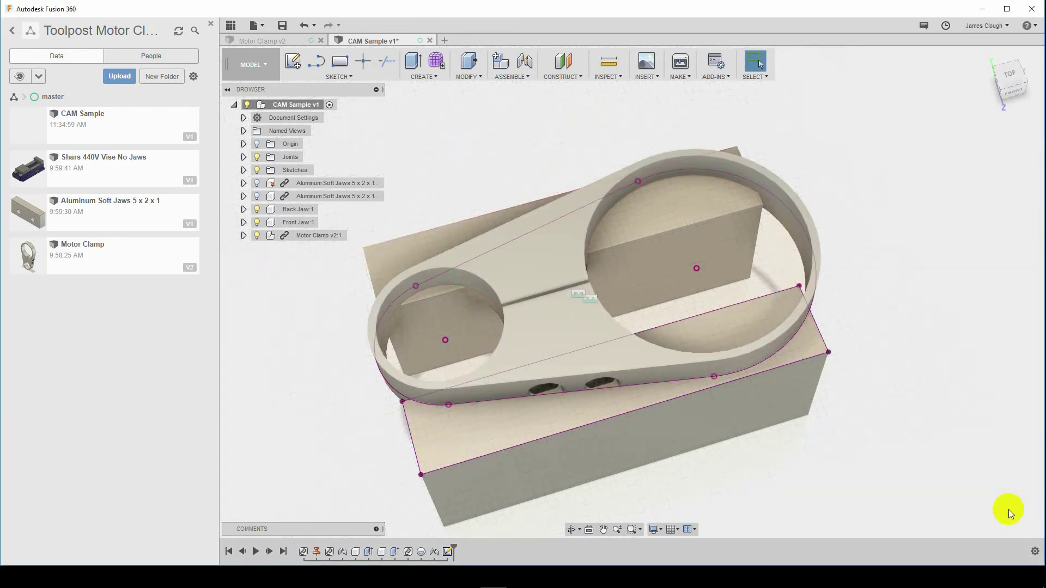
{"action": "left_click", "coordinate": [256, 235]}
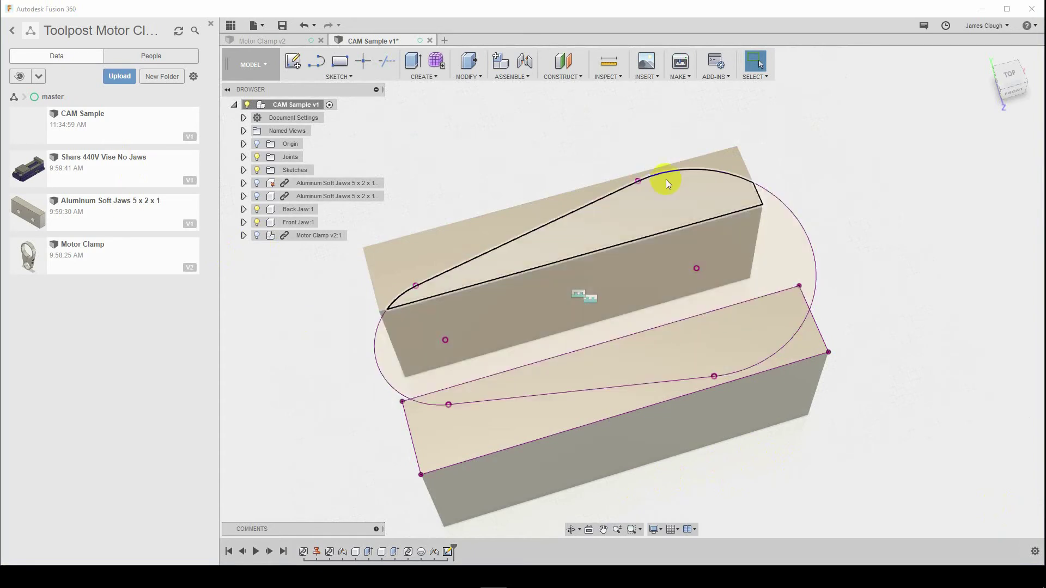
{"action": "left_click", "coordinate": [677, 211]}
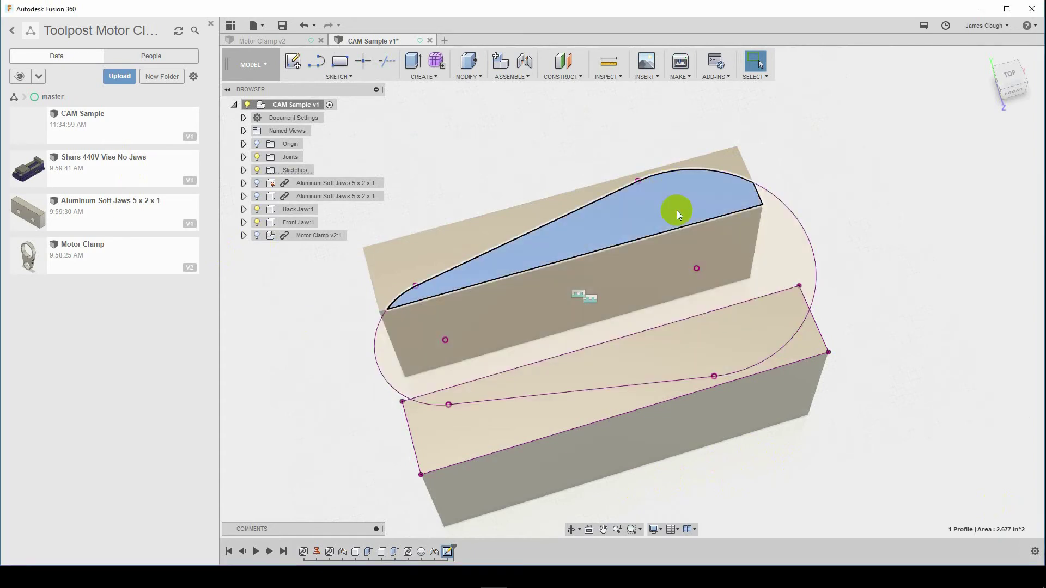
{"action": "left_click", "coordinate": [721, 347]}
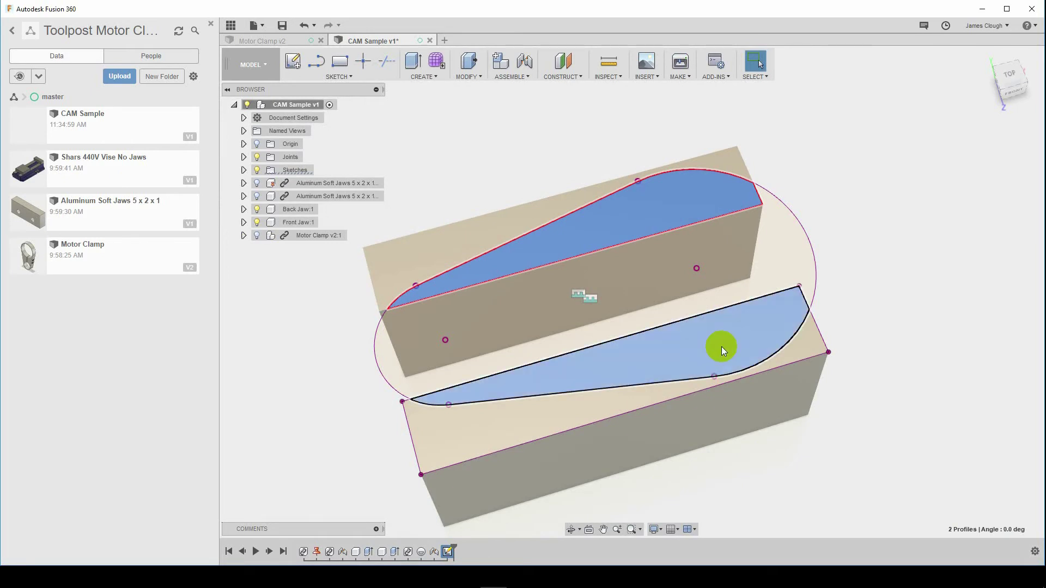
{"action": "right_click", "coordinate": [675, 206]}
Extrude the two selected profiles downward as a cut into the jaws.
{"action": "left_click", "coordinate": [665, 253]}
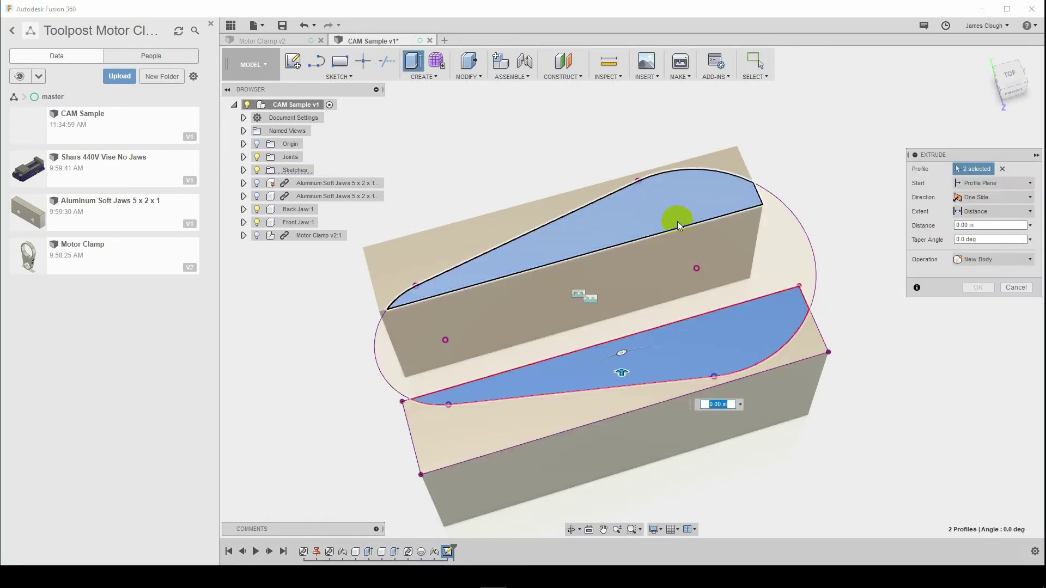
{"action": "left_click_drag", "start_coordinate": [621, 374], "coordinate": [623, 420]}
{"action": "middle_click_drag", "start_coordinate": [863, 331], "coordinate": [805, 303], "text": "shift"}
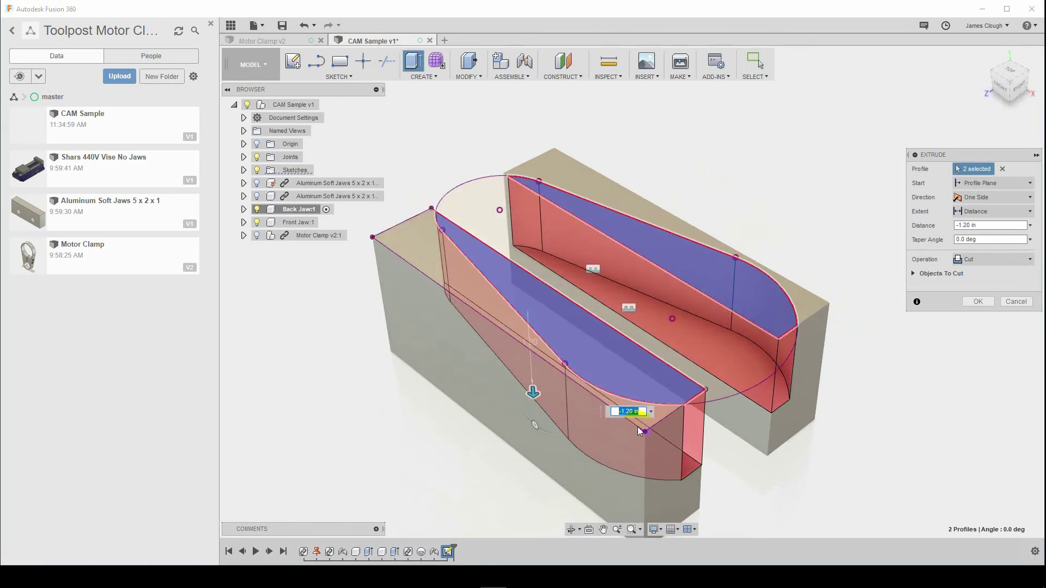
Set the cut extent To Object at the clamp face, apply it, and hide the clamp.
{"action": "left_click", "coordinate": [257, 236]}
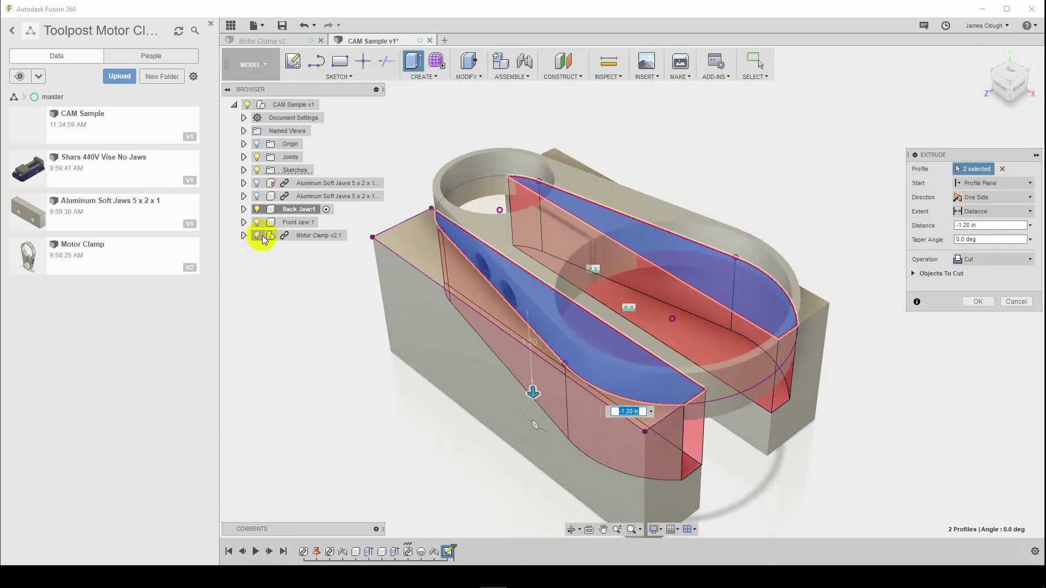
{"action": "left_click", "coordinate": [980, 211]}
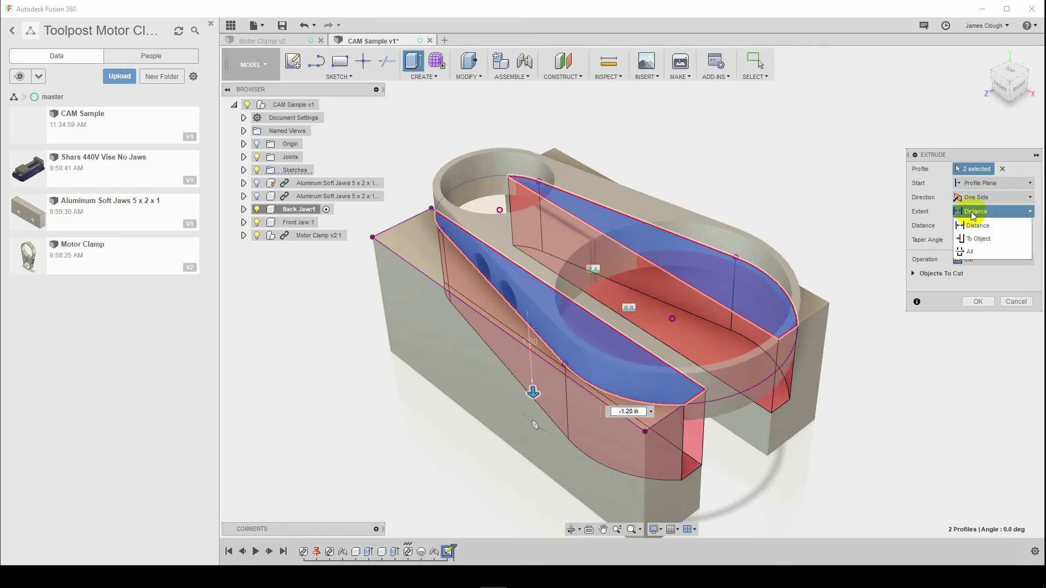
{"action": "left_click", "coordinate": [977, 238]}
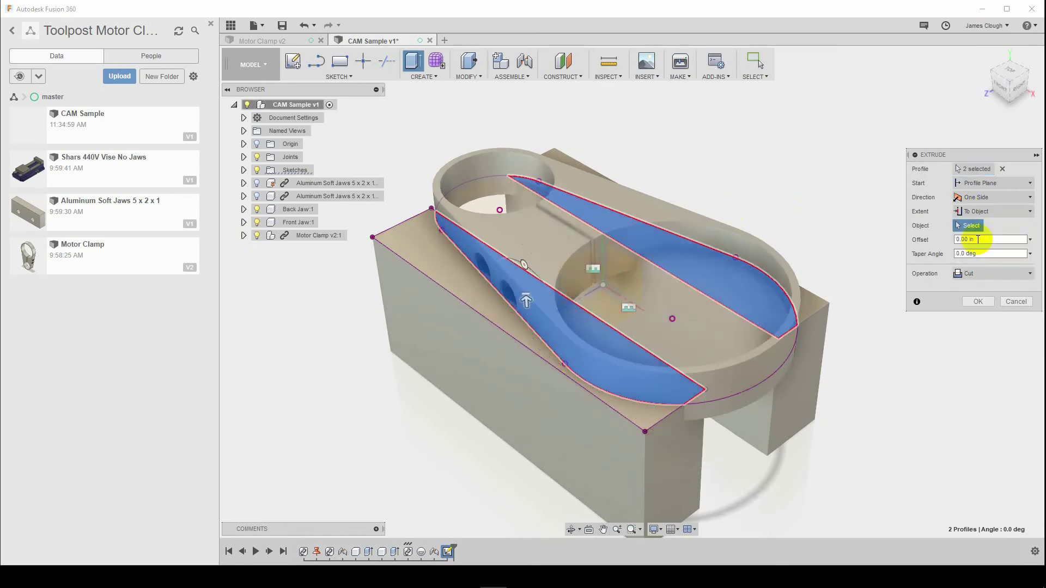
{"action": "left_click", "coordinate": [592, 286]}
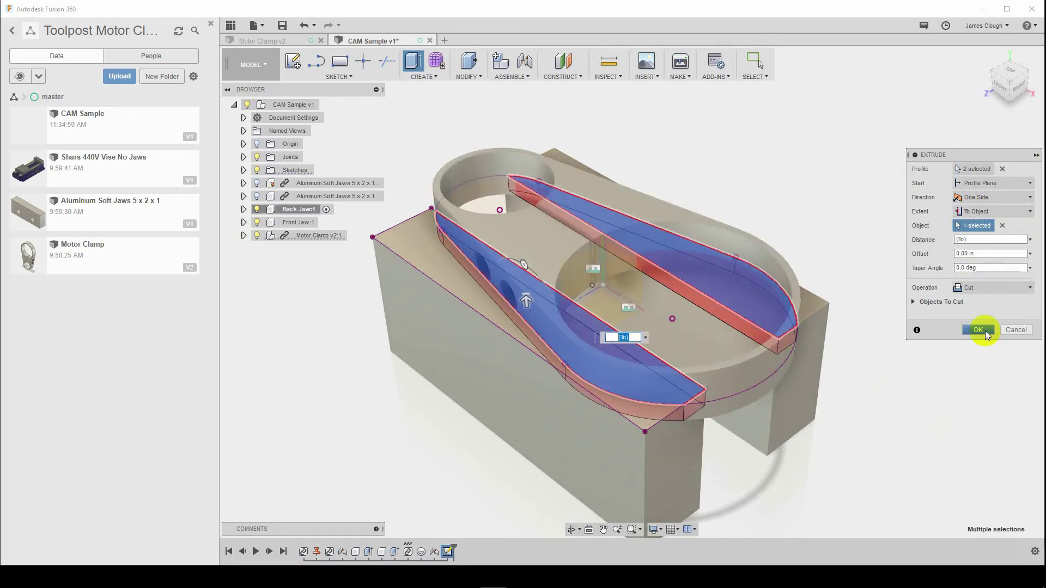
{"action": "left_click", "coordinate": [978, 330]}
{"action": "middle_click_drag", "start_coordinate": [985, 331], "coordinate": [560, 308], "text": "shift"}
{"action": "left_click", "coordinate": [256, 235]}
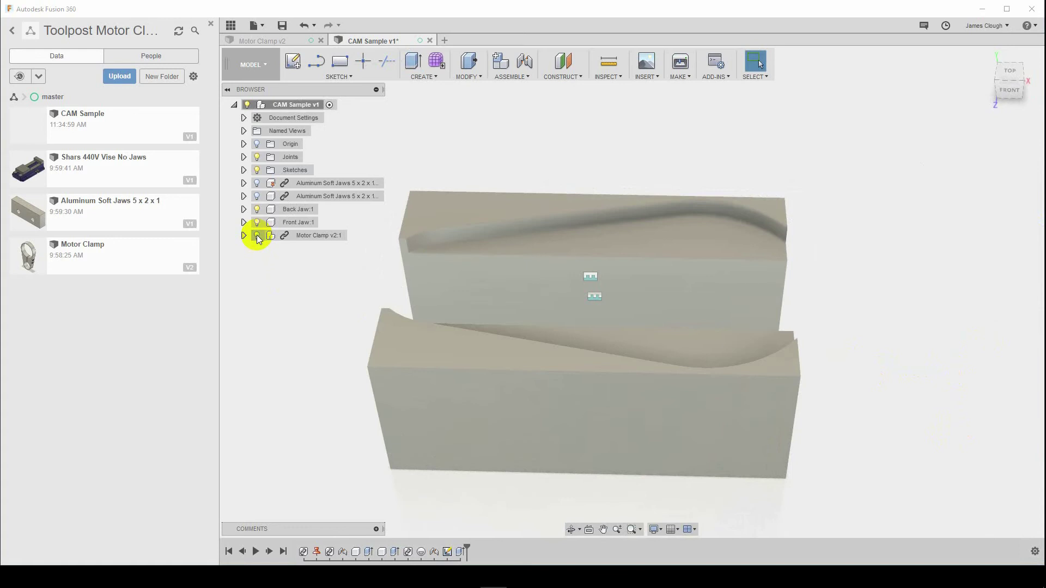
Show the clamp, edit the Rigid2 joint's Offset X value, then hide the clamp.
{"action": "left_click", "coordinate": [257, 235]}
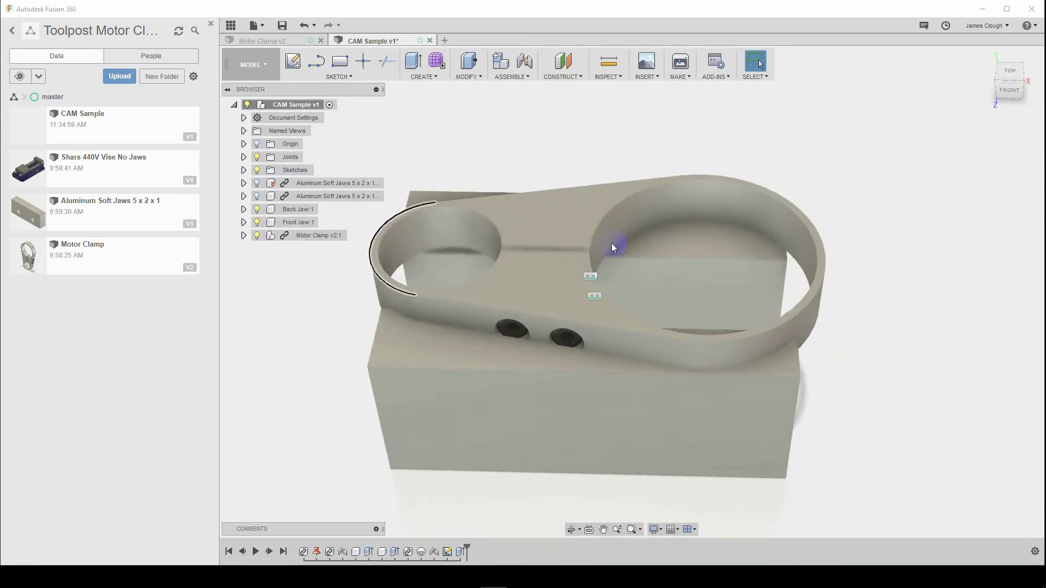
{"action": "middle_click_drag", "start_coordinate": [919, 356], "coordinate": [948, 341], "text": "shift"}
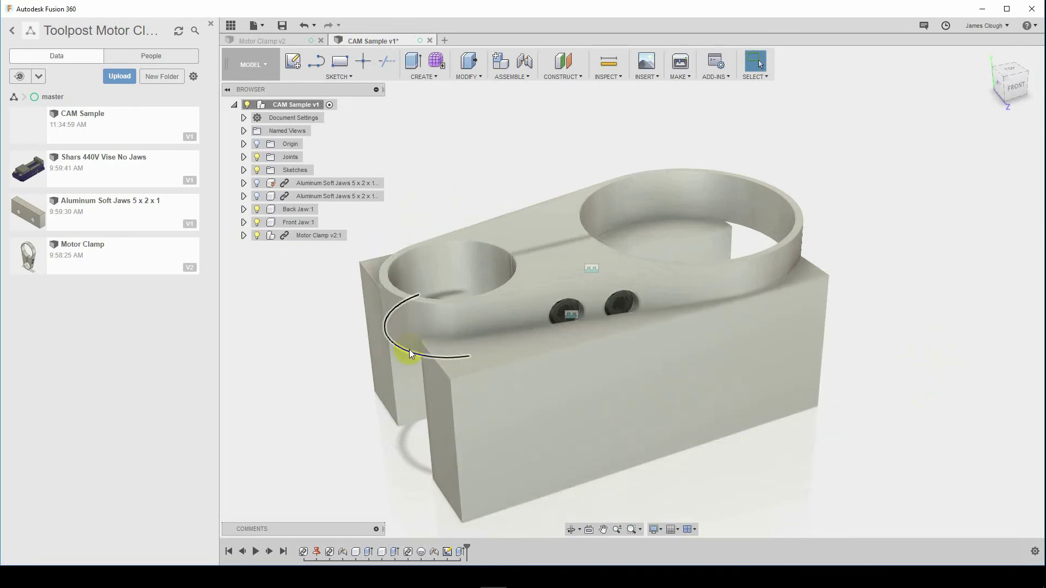
{"action": "double_click", "coordinate": [433, 552]}
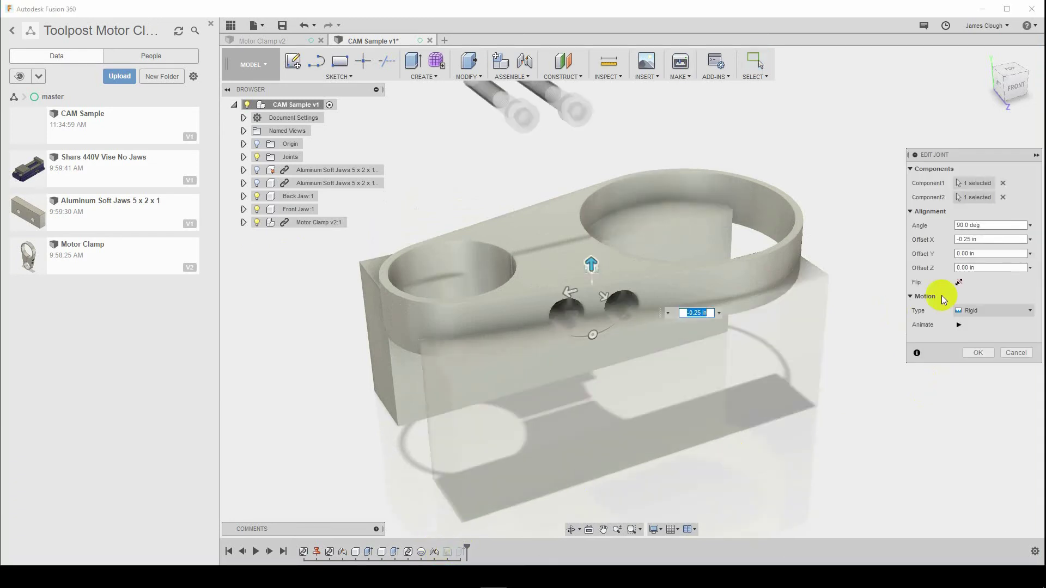
{"action": "left_click", "coordinate": [985, 237]}
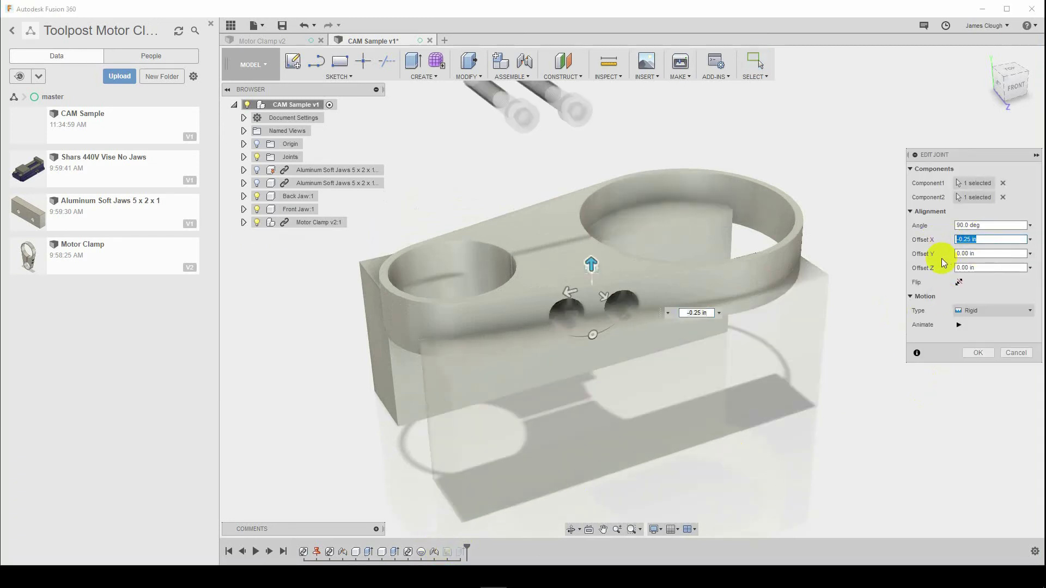
{"action": "type", "text": "0"}
{"action": "key", "text": "Return"}
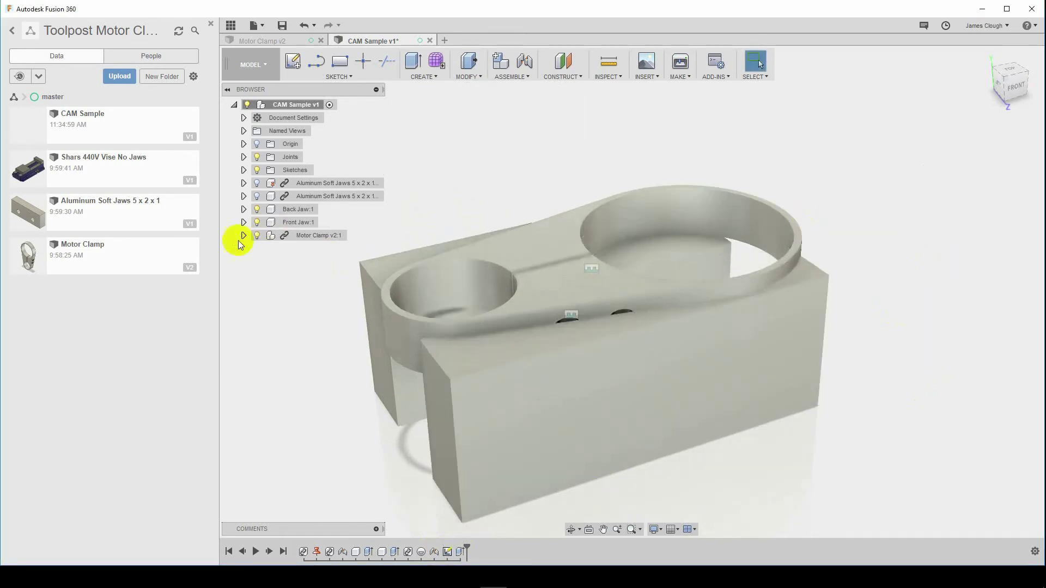
{"action": "left_click", "coordinate": [257, 235]}
Reopen the Rigid2 joint, commit Offset X of -0.5 in, and hide Motor Clamp v2:1.
{"action": "left_click", "coordinate": [257, 235]}
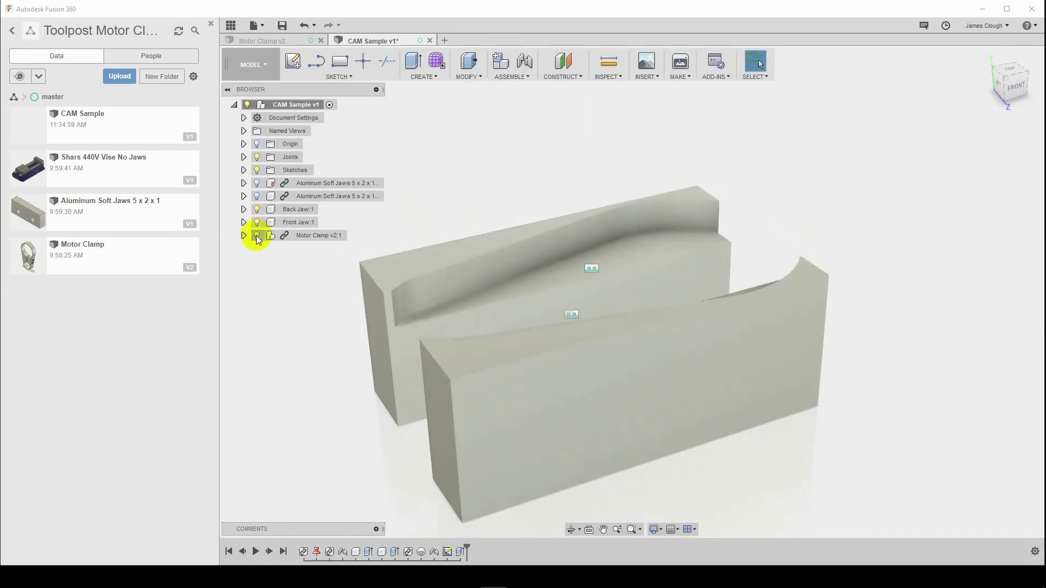
{"action": "double_click", "coordinate": [447, 552]}
{"action": "left_click", "coordinate": [986, 240]}
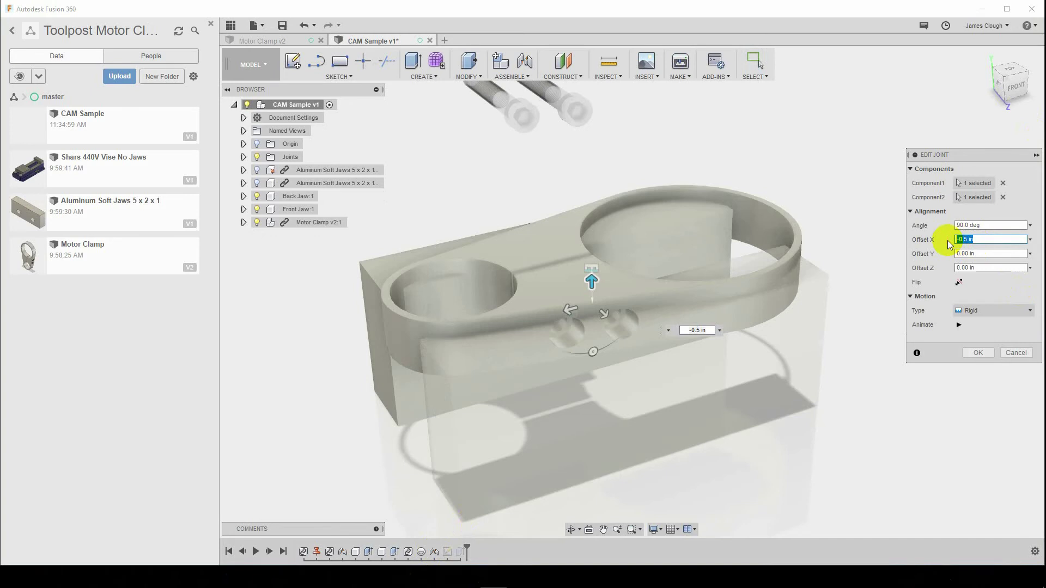
{"action": "key", "text": "Return"}
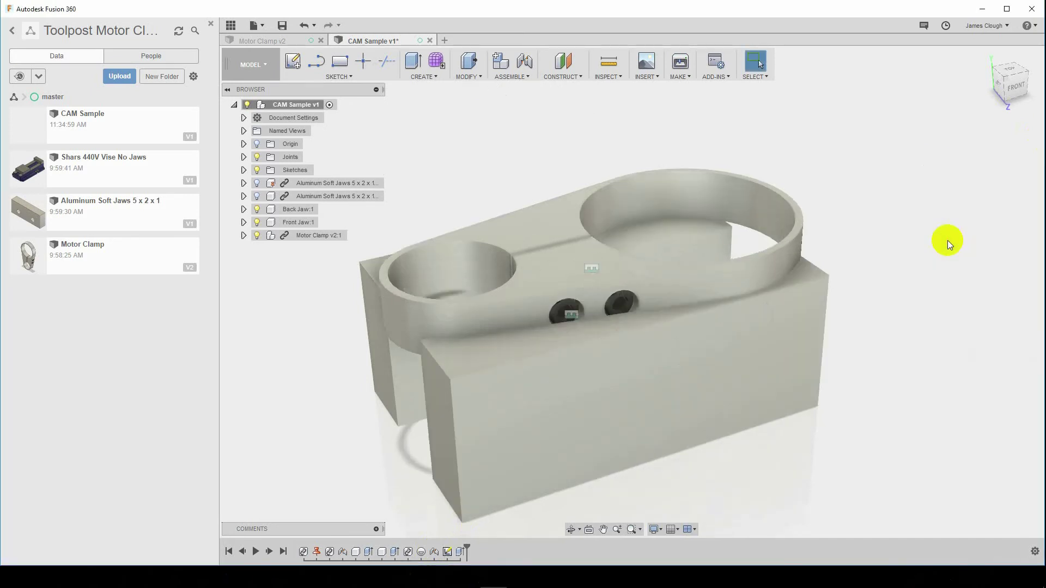
{"action": "left_click", "coordinate": [257, 235]}
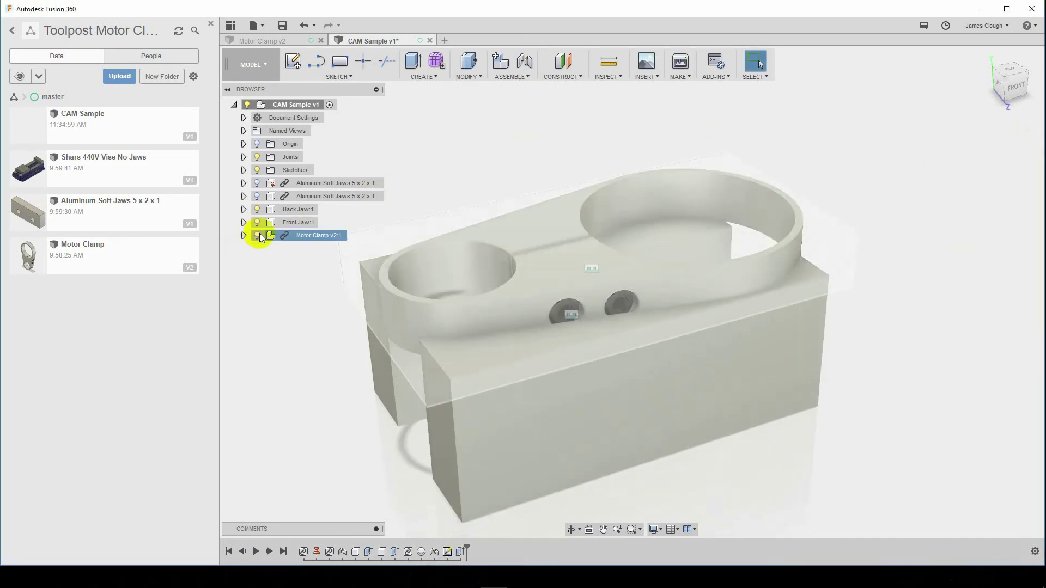
{"action": "middle_click_drag", "start_coordinate": [876, 171], "coordinate": [926, 175], "text": "shift"}
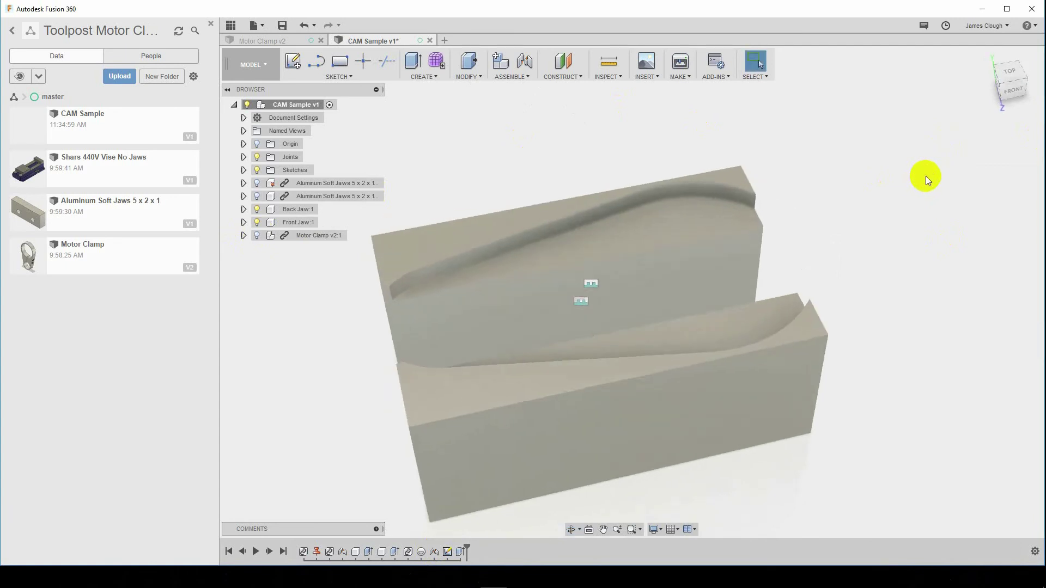
Save a 'User Saved' version of the CAM Sample design and switch to the CAM workspace.
{"action": "left_click", "coordinate": [281, 26]}
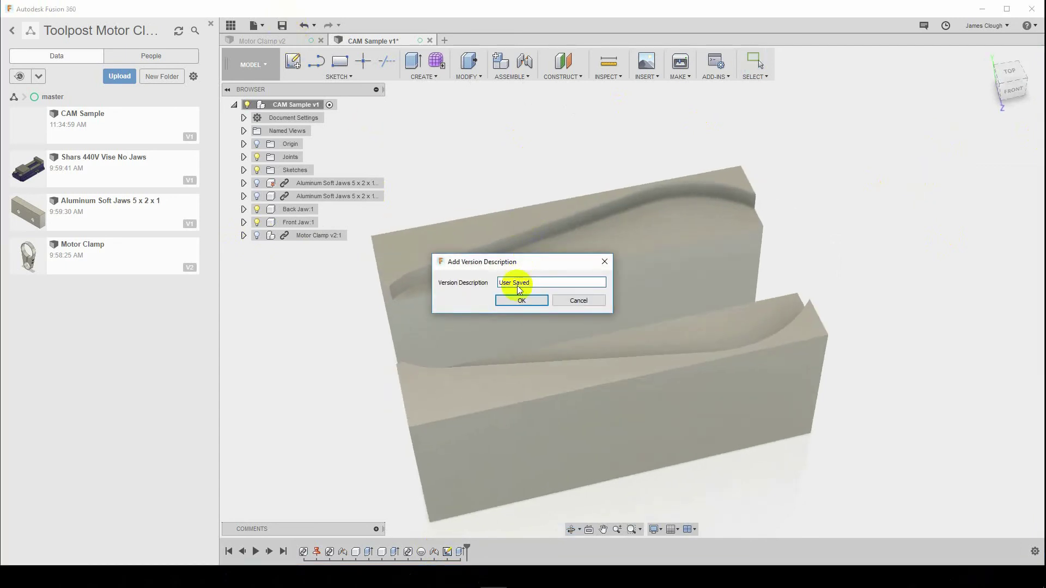
{"action": "key", "text": "Return"}
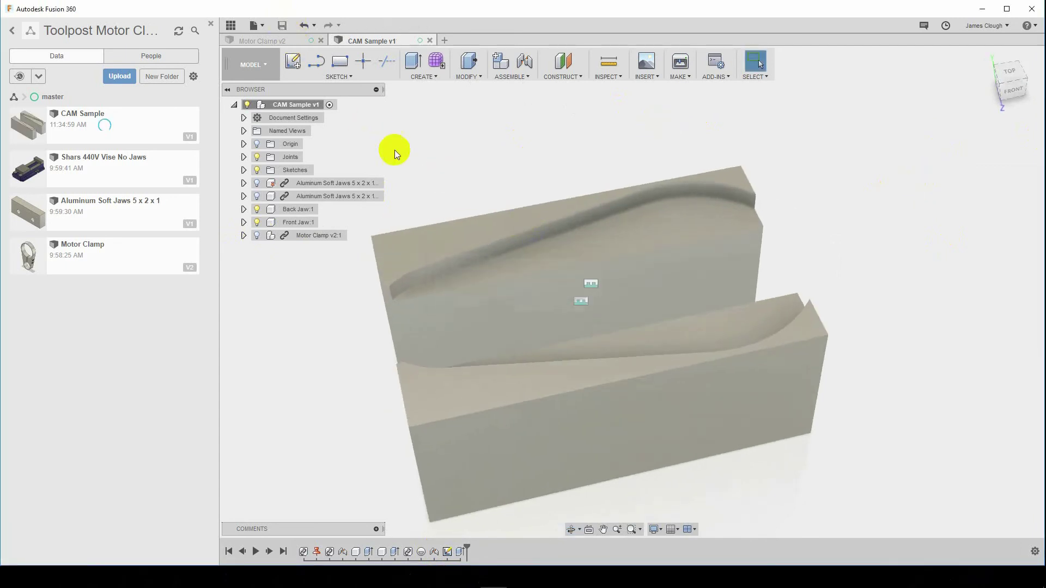
{"action": "left_click", "coordinate": [252, 65]}
{"action": "left_click", "coordinate": [244, 201]}
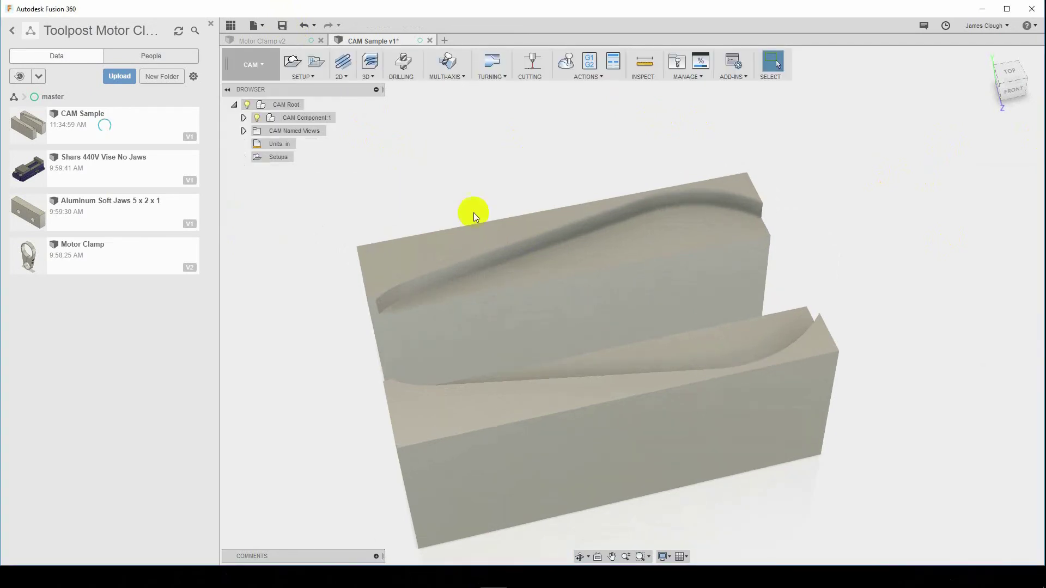
{"action": "middle_click_drag", "start_coordinate": [474, 212], "coordinate": [602, 240], "text": "shift"}
{"action": "middle_click_drag", "start_coordinate": [665, 256], "coordinate": [678, 267], "text": "shift"}
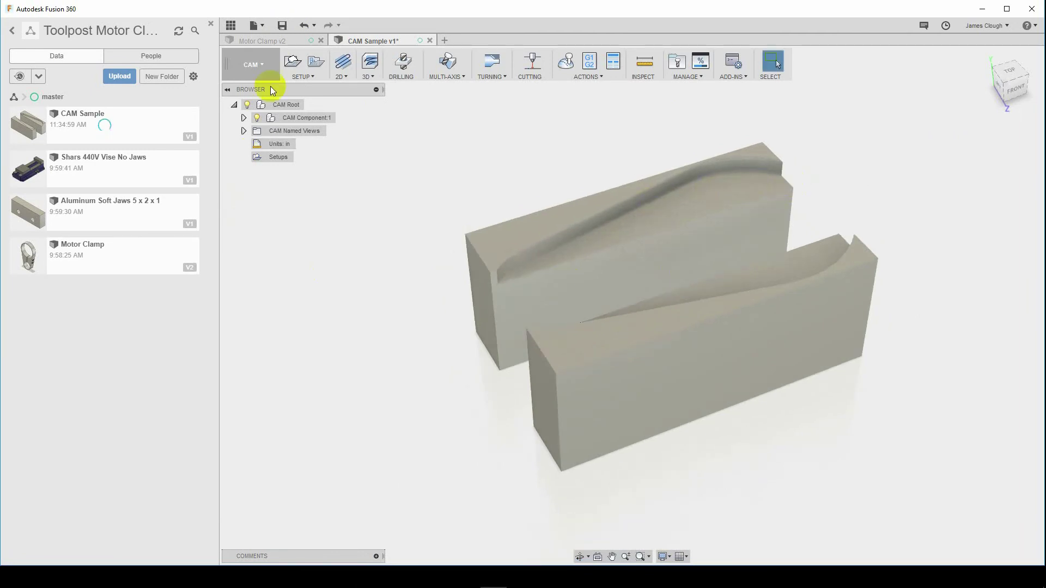
Create a new milling setup using the back and front jaw bodies as its model.
{"action": "left_click", "coordinate": [305, 77]}
{"action": "left_click", "coordinate": [304, 86]}
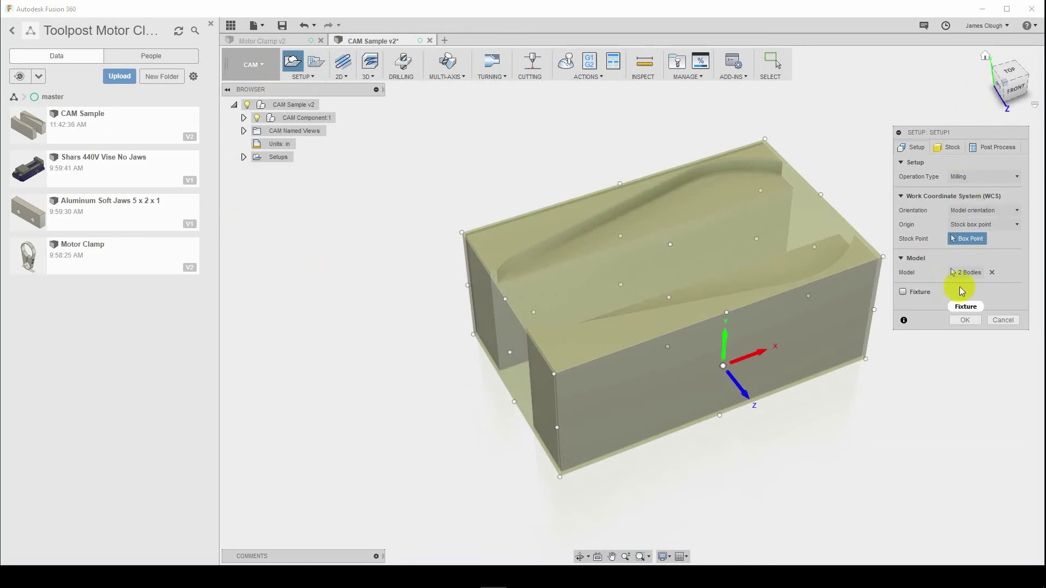
{"action": "left_click", "coordinate": [991, 272]}
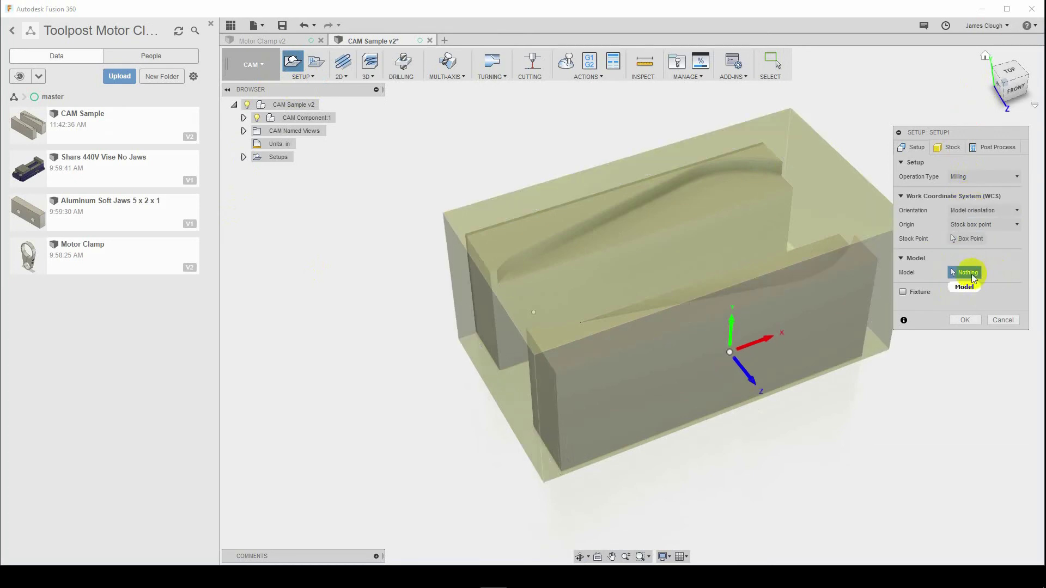
{"action": "left_click", "coordinate": [497, 258]}
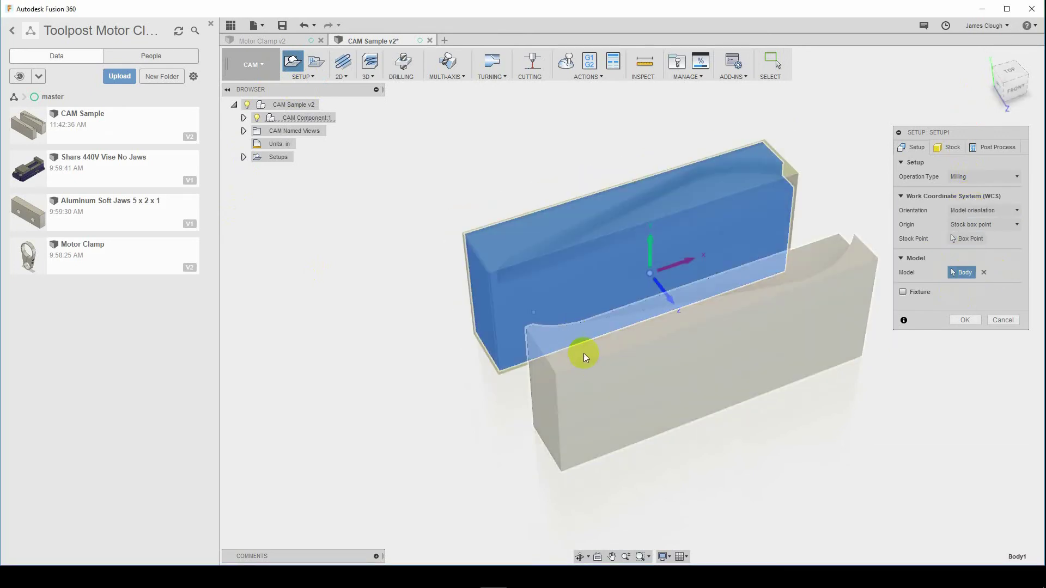
{"action": "left_click", "coordinate": [583, 353]}
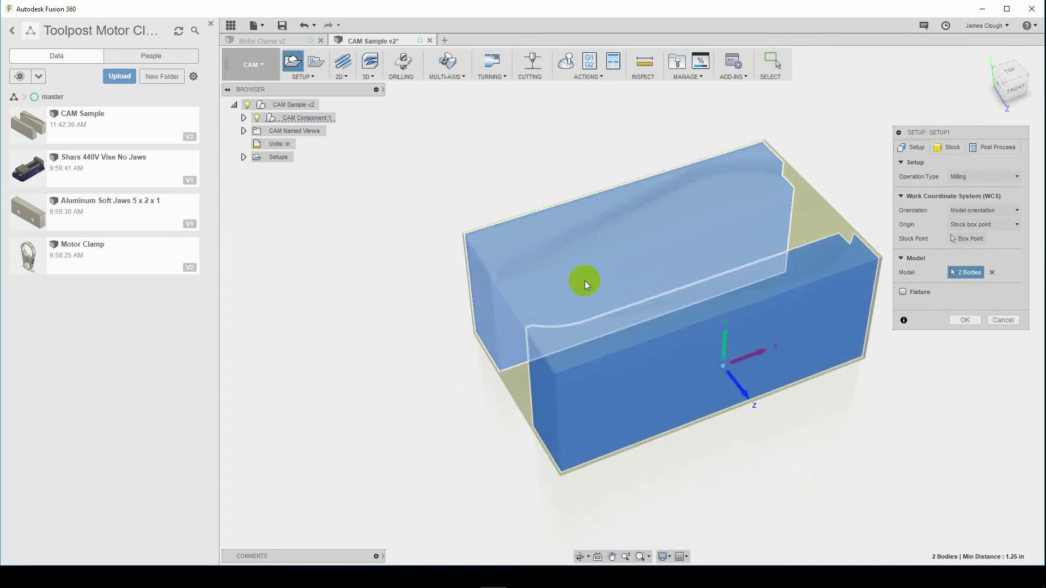
{"action": "left_click", "coordinate": [950, 148]}
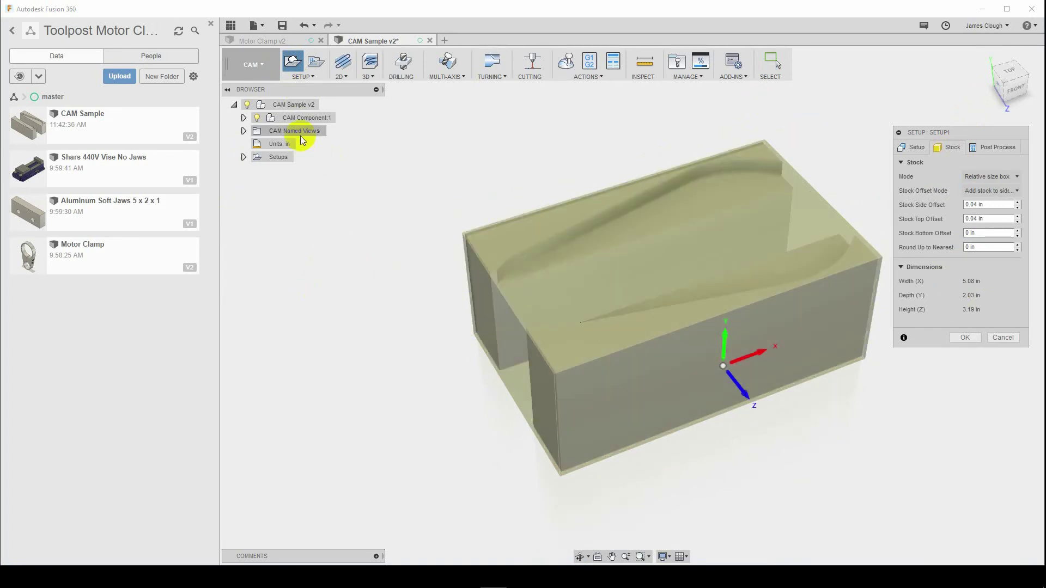
In the browser, hide the curved jaw bodies and show the original soft-jaw blocks.
{"action": "left_click", "coordinate": [244, 119]}
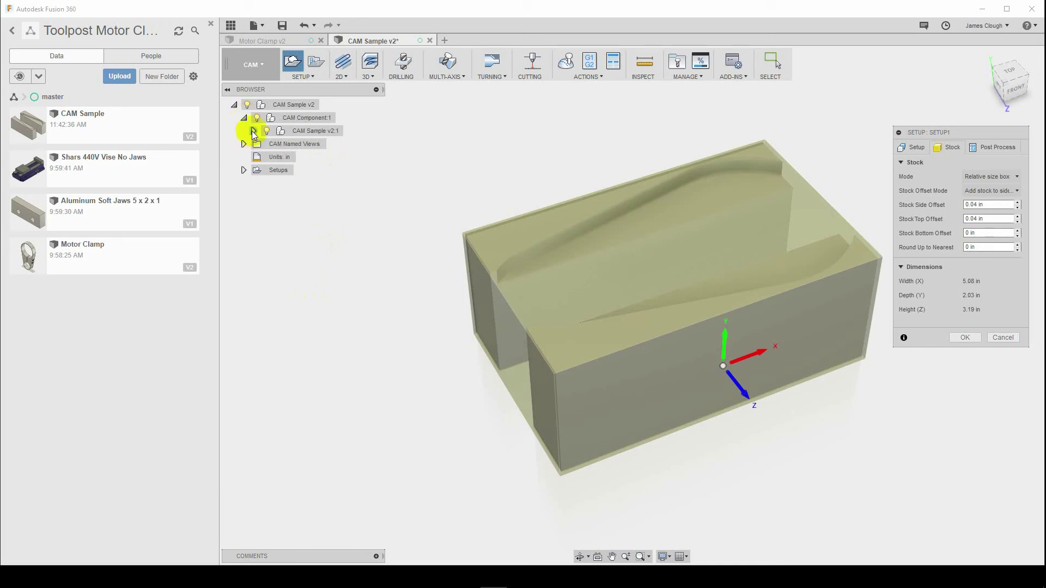
{"action": "left_click", "coordinate": [253, 131]}
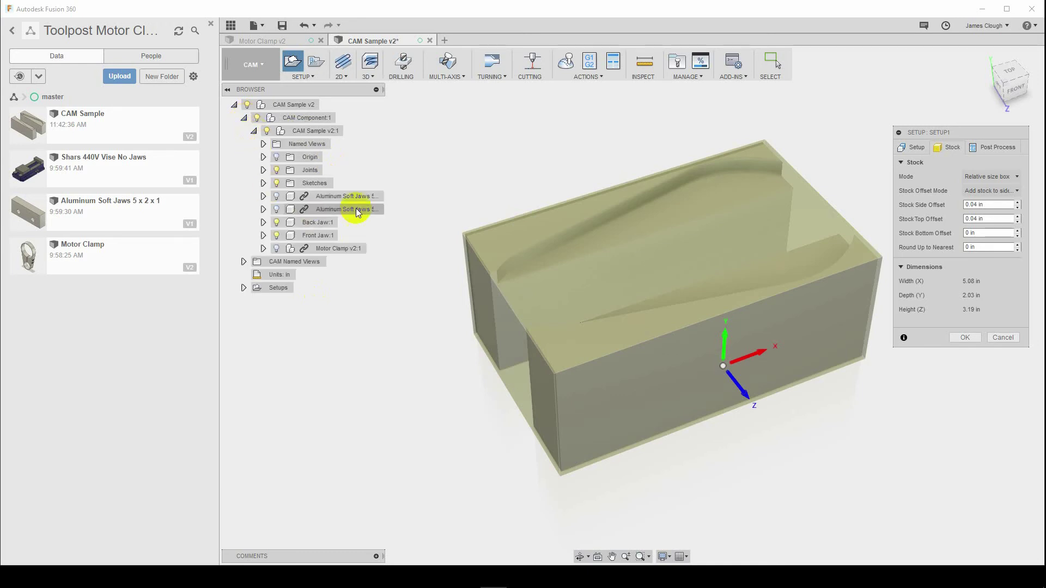
{"action": "left_click", "coordinate": [277, 209]}
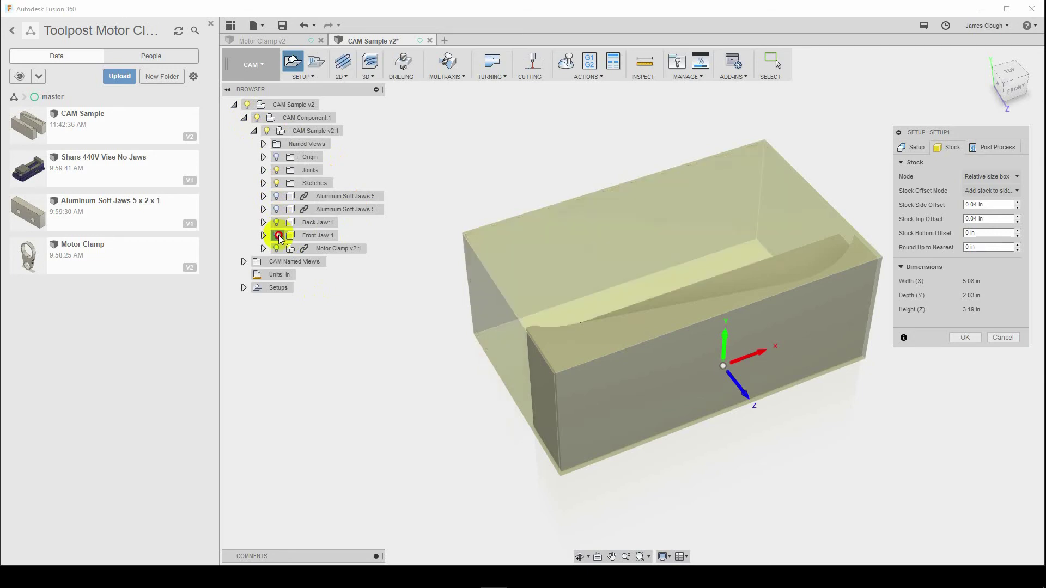
{"action": "left_click", "coordinate": [276, 209]}
{"action": "left_click", "coordinate": [276, 198]}
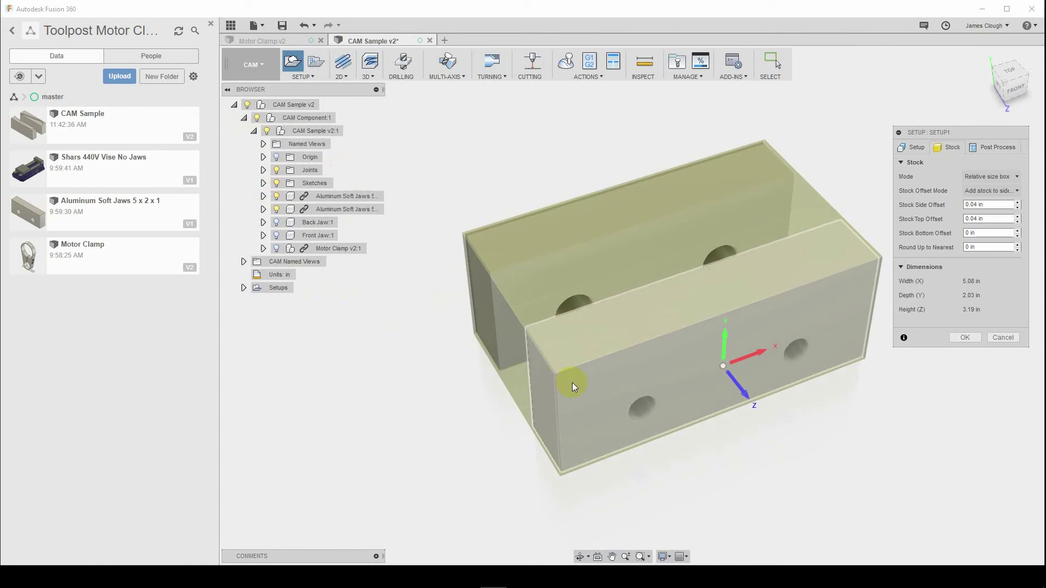
Set stock Mode to From solid using both soft jaw bodies (5 x 1.95 x 3.15 in).
{"action": "left_click", "coordinate": [1028, 177]}
{"action": "left_click", "coordinate": [1000, 260]}
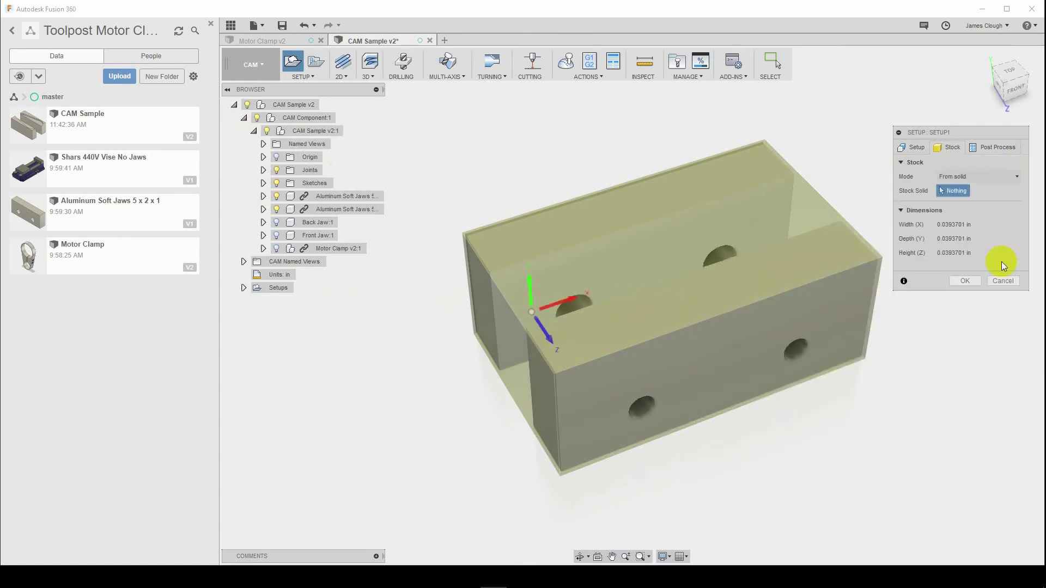
{"action": "left_click", "coordinate": [645, 210]}
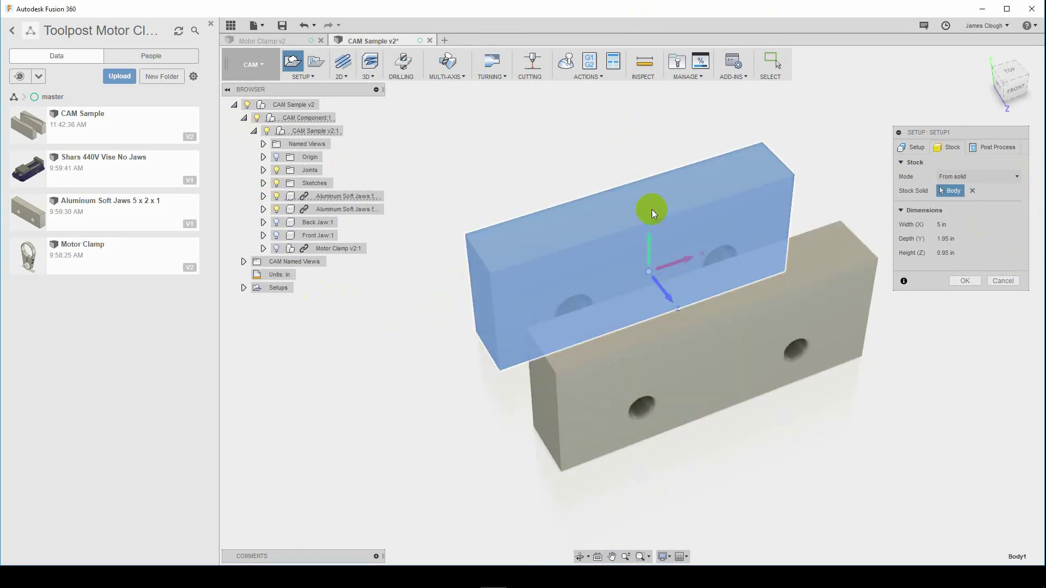
{"action": "left_click", "coordinate": [816, 266]}
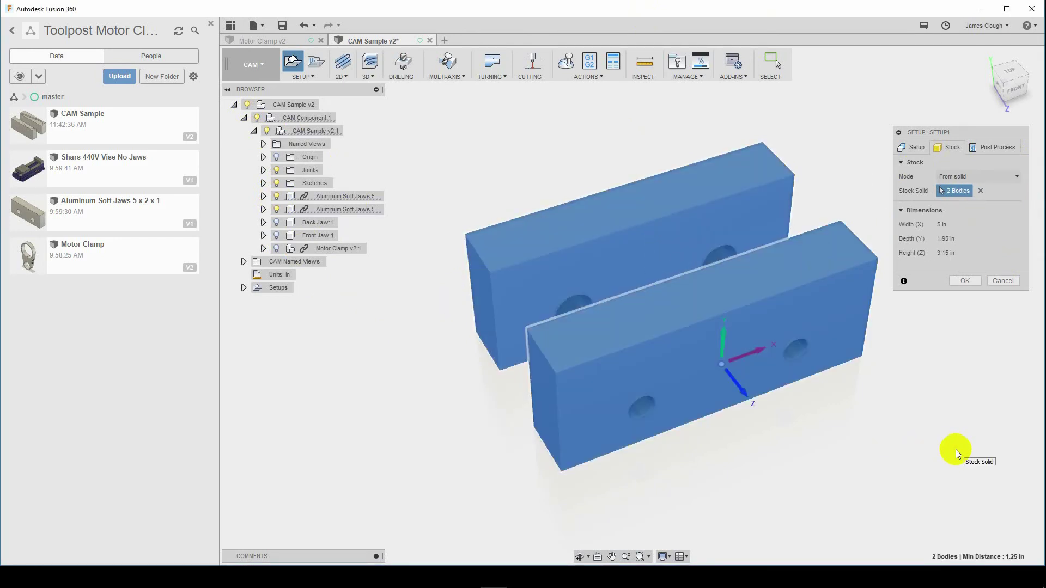
{"action": "mouse_move", "coordinate": [936, 350]}
{"action": "middle_mouse_down", "text": "shift"}
{"action": "mouse_move", "coordinate": [952, 325]}
{"action": "mouse_move", "coordinate": [978, 325]}
{"action": "mouse_move", "coordinate": [933, 350]}
{"action": "middle_mouse_up", "text": "shift"}
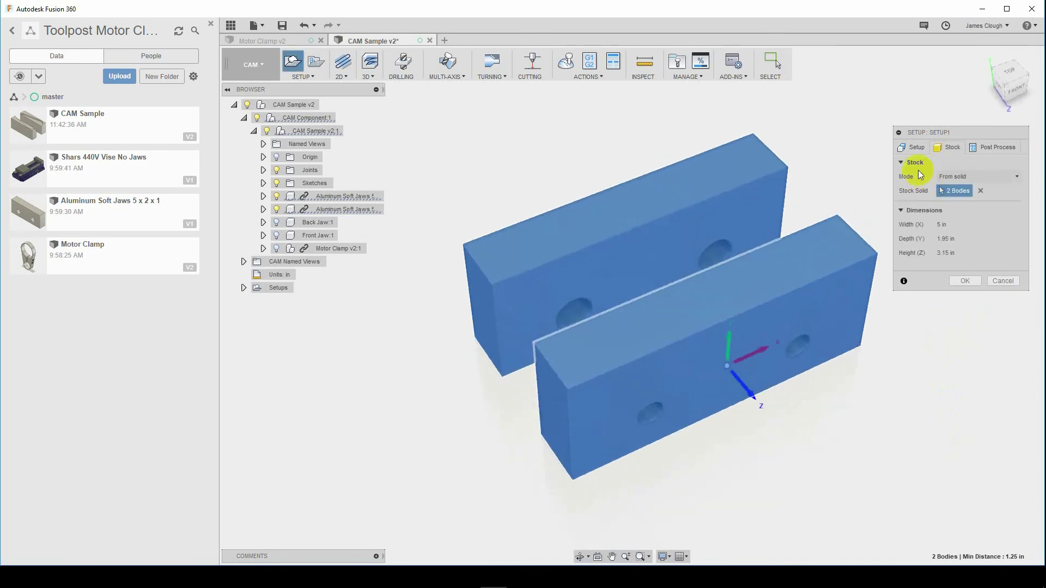
Orient the work coordinates with Z normal to the back jaw's top face.
{"action": "left_click", "coordinate": [916, 148]}
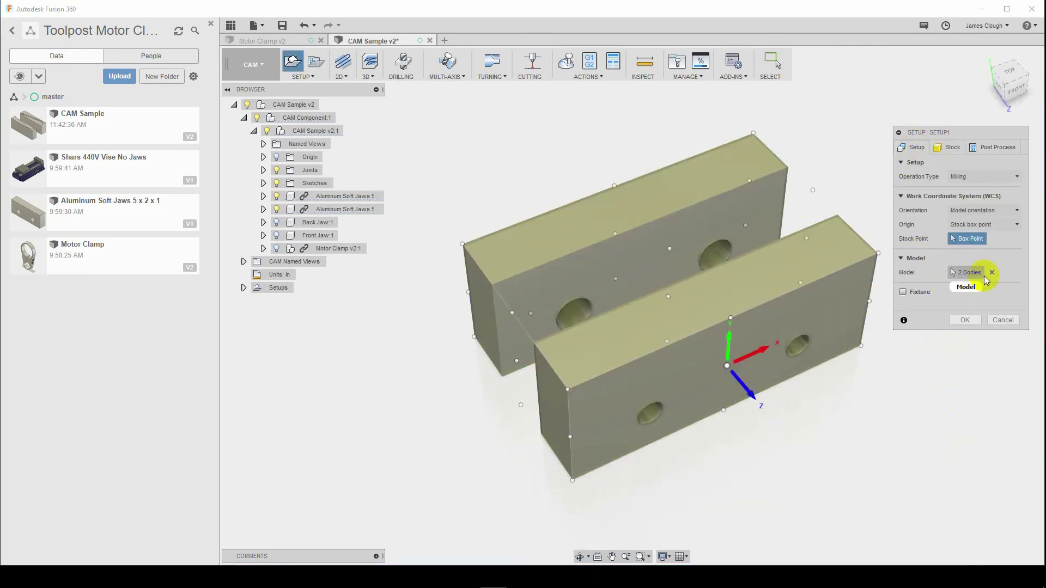
{"action": "left_click", "coordinate": [738, 383]}
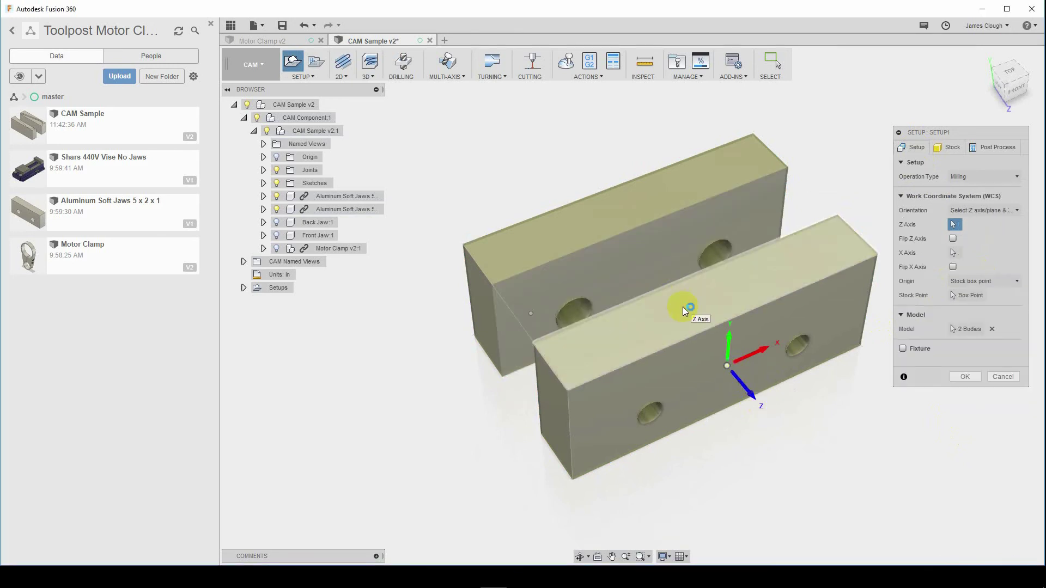
{"action": "left_click", "coordinate": [629, 214]}
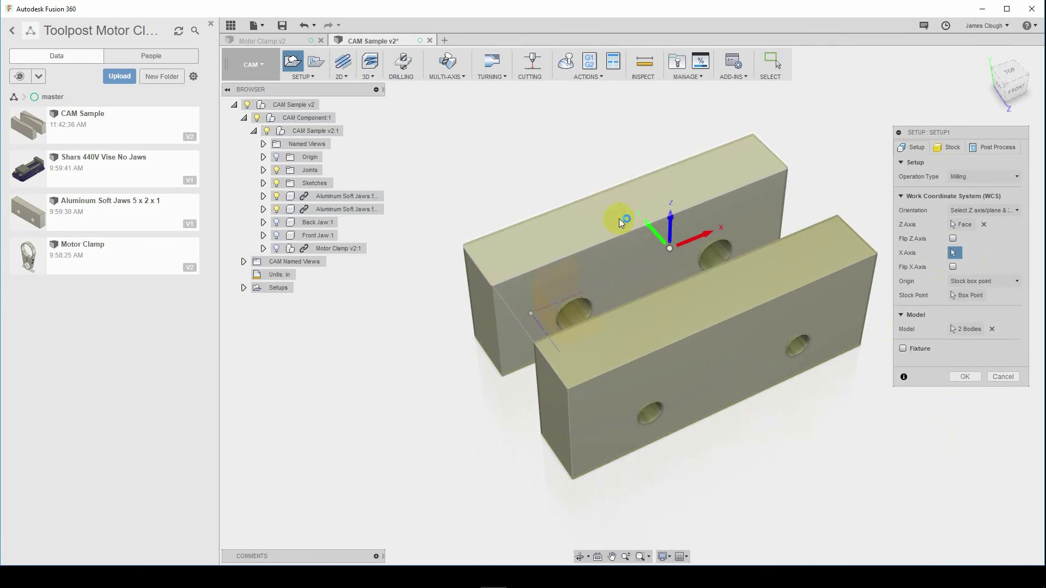
Set the stock point origin at the back jaw's top-left box corner and finish Setup1.
{"action": "left_click", "coordinate": [740, 224]}
{"action": "left_click", "coordinate": [671, 247]}
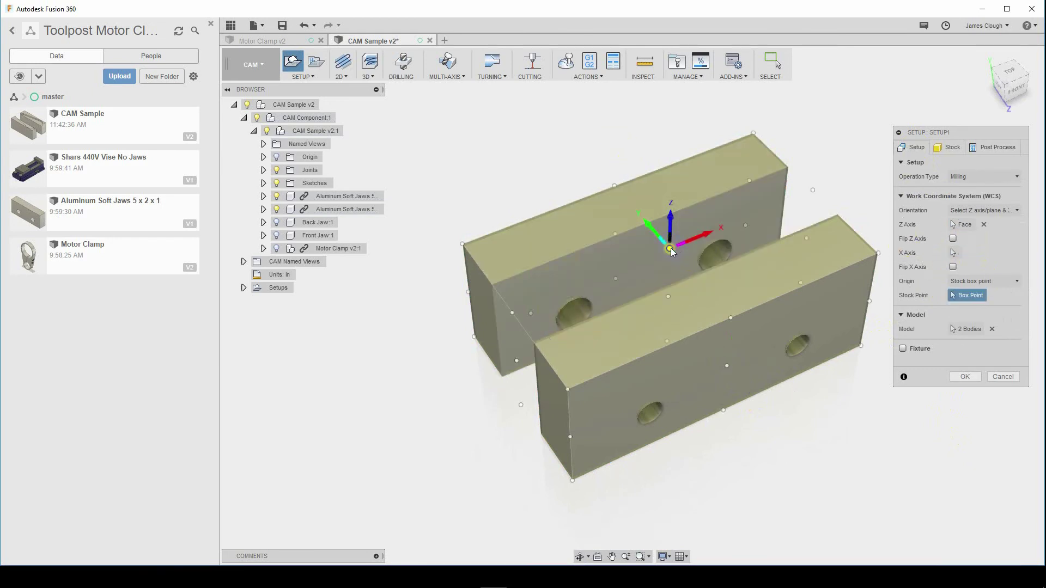
{"action": "left_click", "coordinate": [462, 245]}
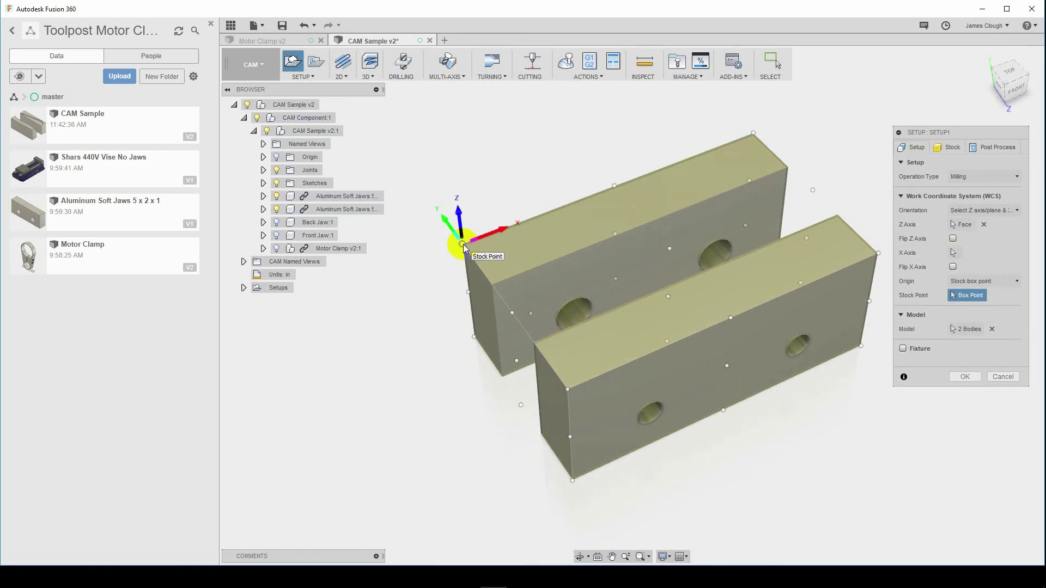
{"action": "middle_click_drag", "start_coordinate": [765, 358], "coordinate": [750, 333], "text": "shift"}
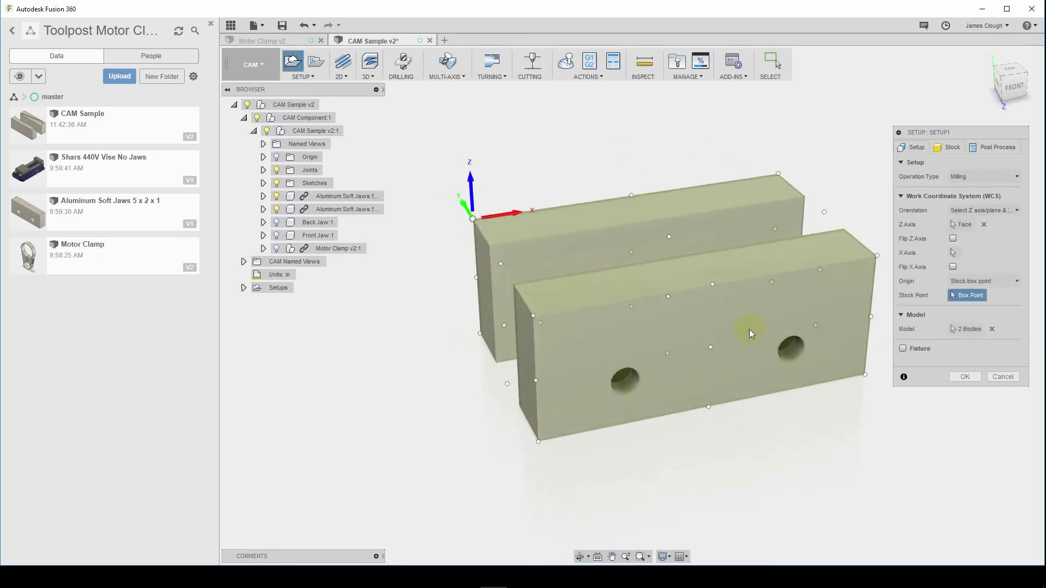
{"action": "left_click", "coordinate": [964, 376]}
{"action": "middle_click_drag", "start_coordinate": [926, 250], "coordinate": [926, 283], "text": "shift"}
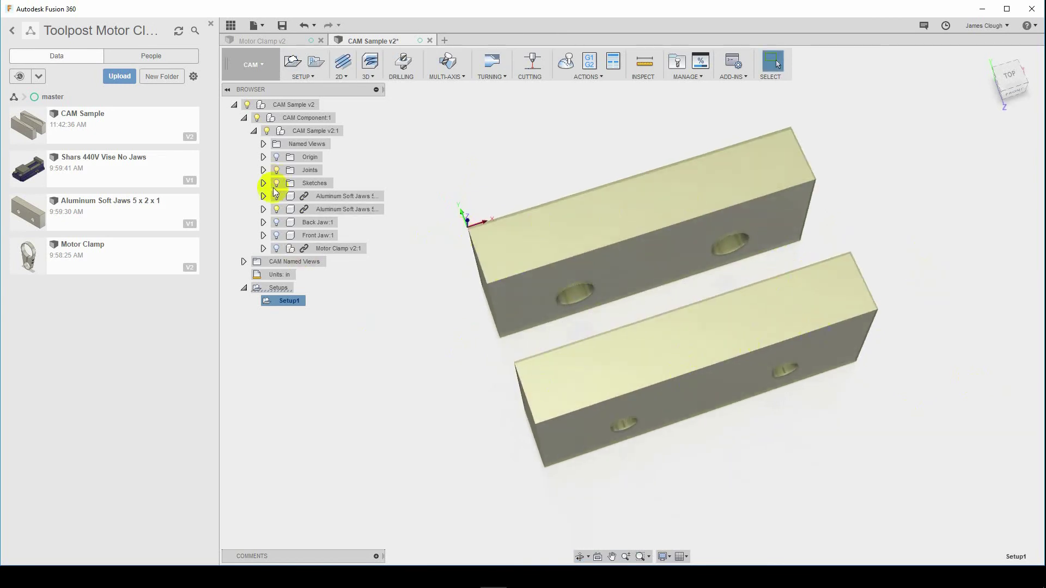
Hide the Aluminum Soft Jaws bodies and show the pocketed Back Jaw and Front Jaw models.
{"action": "left_click", "coordinate": [277, 210]}
{"action": "left_click", "coordinate": [276, 196]}
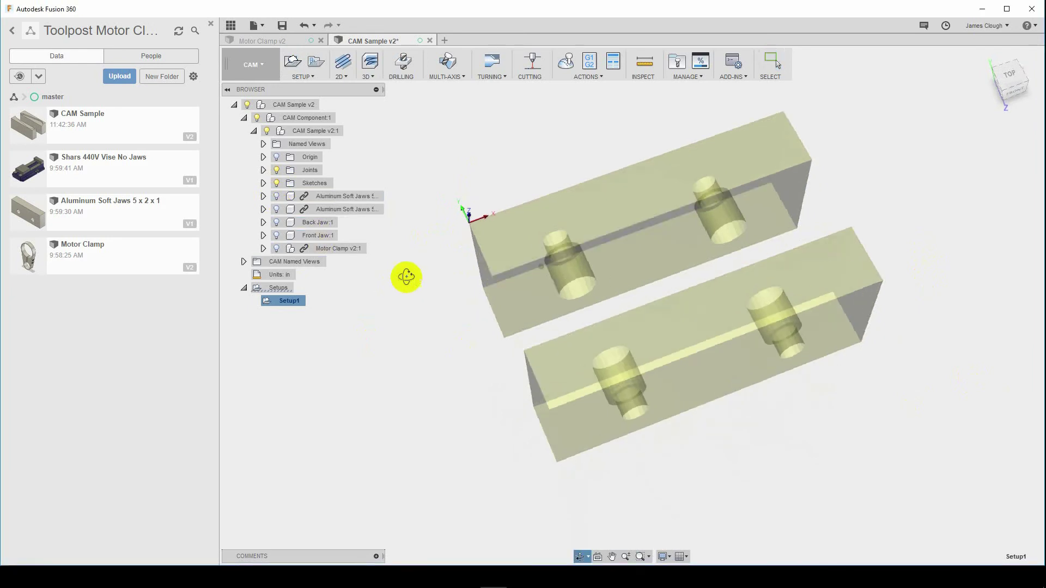
{"action": "middle_click_drag", "start_coordinate": [404, 275], "coordinate": [404, 259], "text": "shift"}
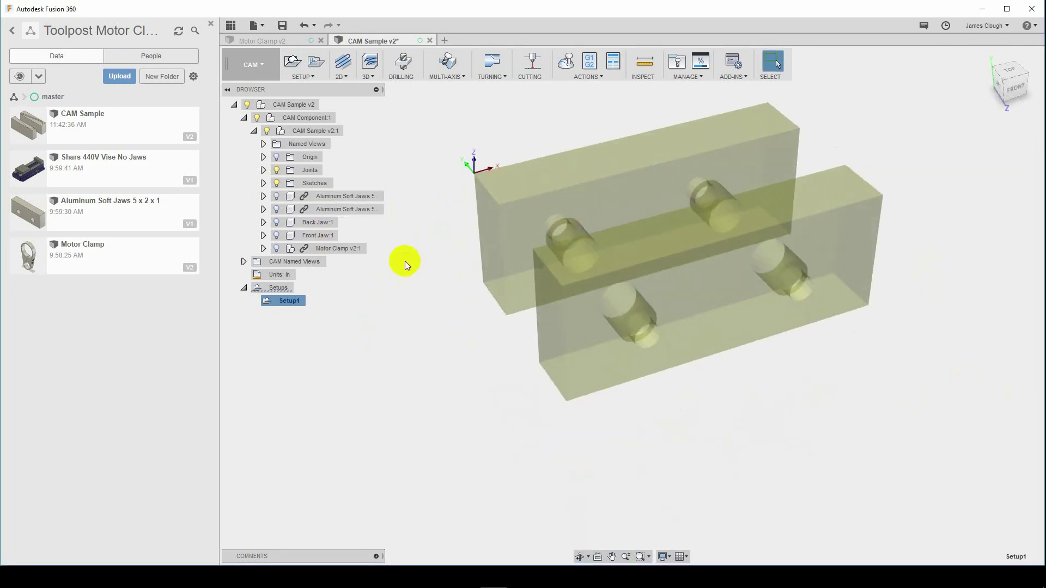
{"action": "left_click", "coordinate": [276, 222]}
{"action": "left_click", "coordinate": [276, 235]}
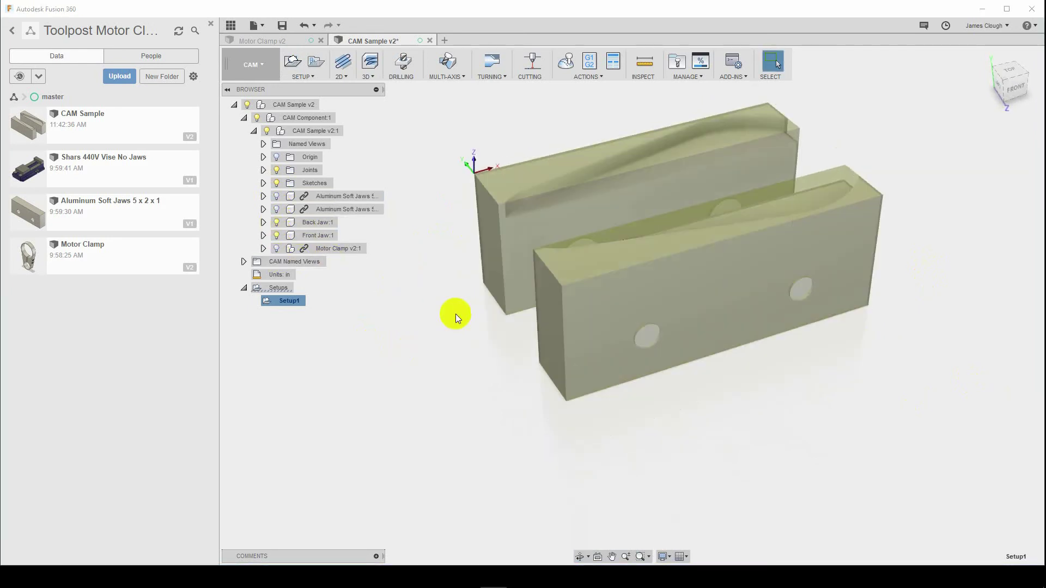
{"action": "mouse_move", "coordinate": [456, 313]}
{"action": "middle_mouse_down", "text": "shift"}
{"action": "mouse_move", "coordinate": [457, 289]}
{"action": "mouse_move", "coordinate": [447, 332]}
{"action": "middle_mouse_up", "text": "shift"}
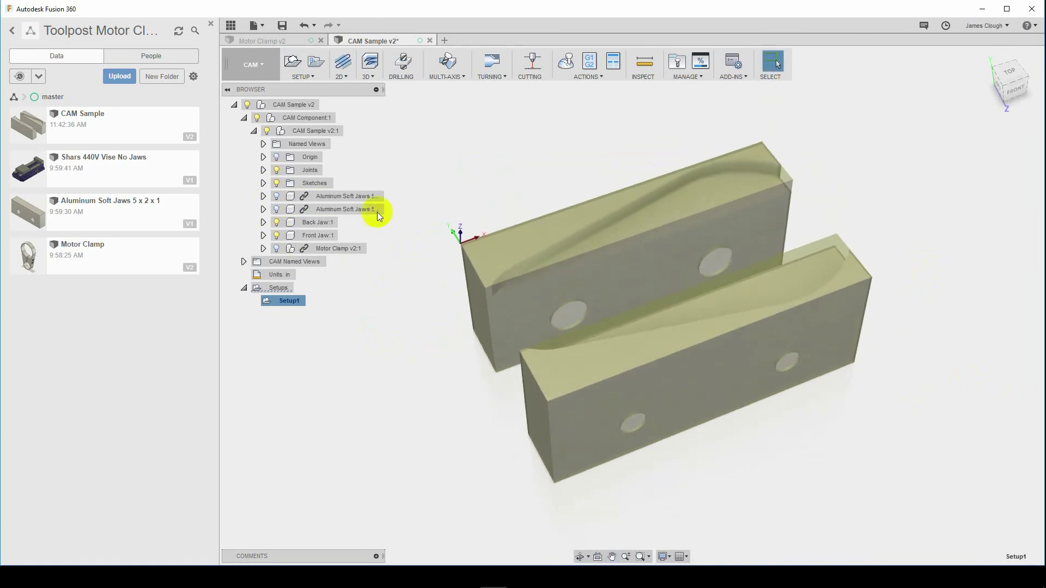
{"action": "left_click", "coordinate": [333, 75]}
Start a 2D Adaptive Clearing using tool #25, the 3/8" Alu-Power end mill from TTS Tools Aluminum.
{"action": "left_click", "coordinate": [348, 87]}
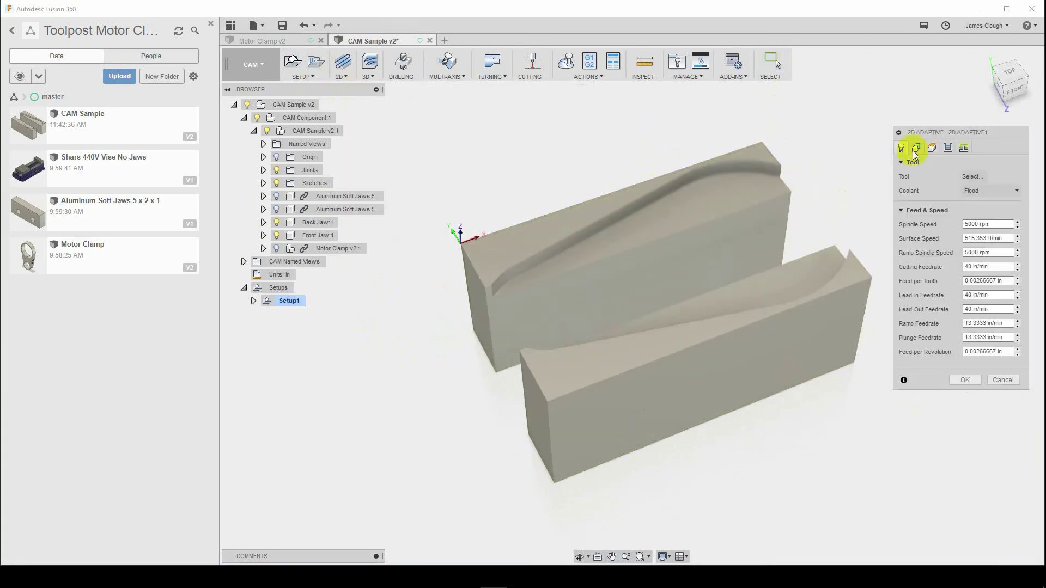
{"action": "left_click", "coordinate": [972, 176]}
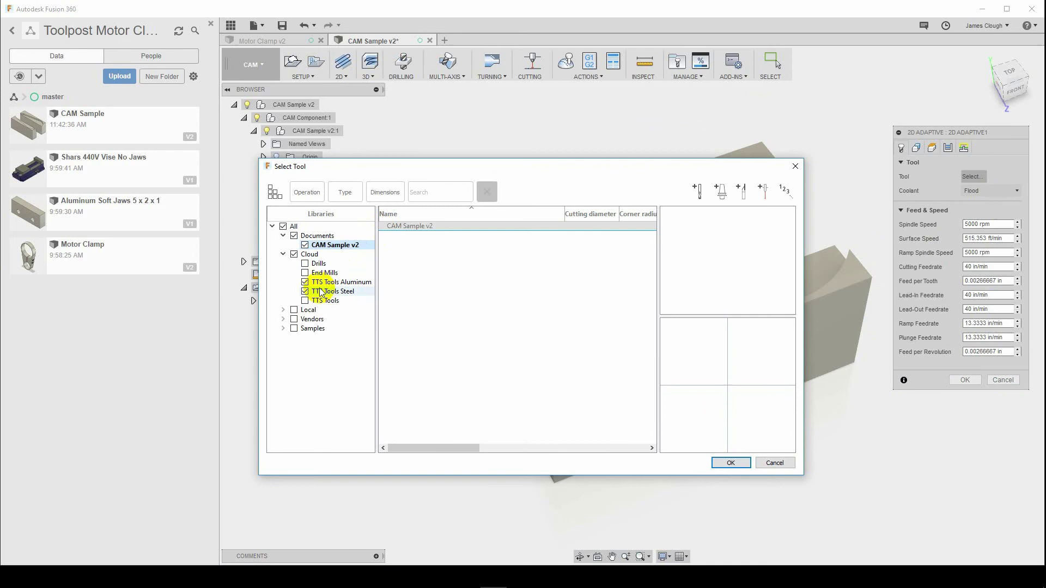
{"action": "left_click", "coordinate": [334, 282]}
{"action": "scroll", "coordinate": [403, 315], "scroll_direction": "down", "scroll_amount": 1}
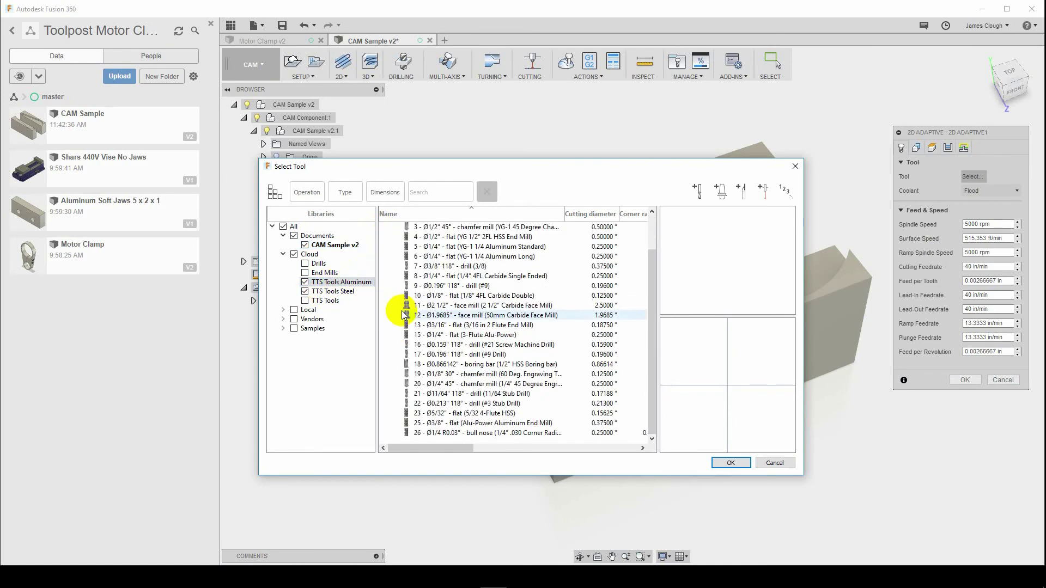
{"action": "left_click", "coordinate": [469, 423]}
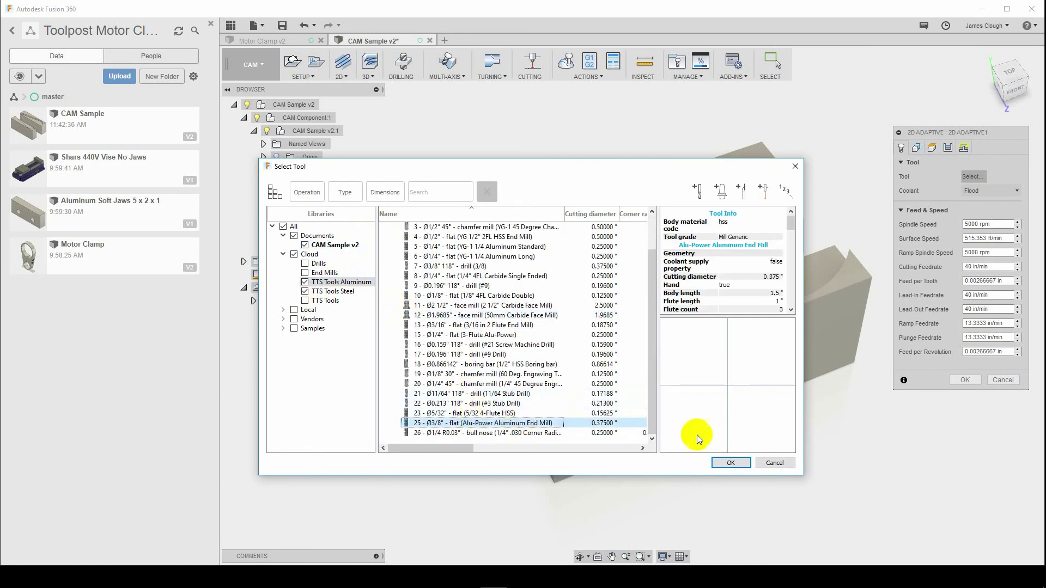
{"action": "left_click", "coordinate": [733, 463]}
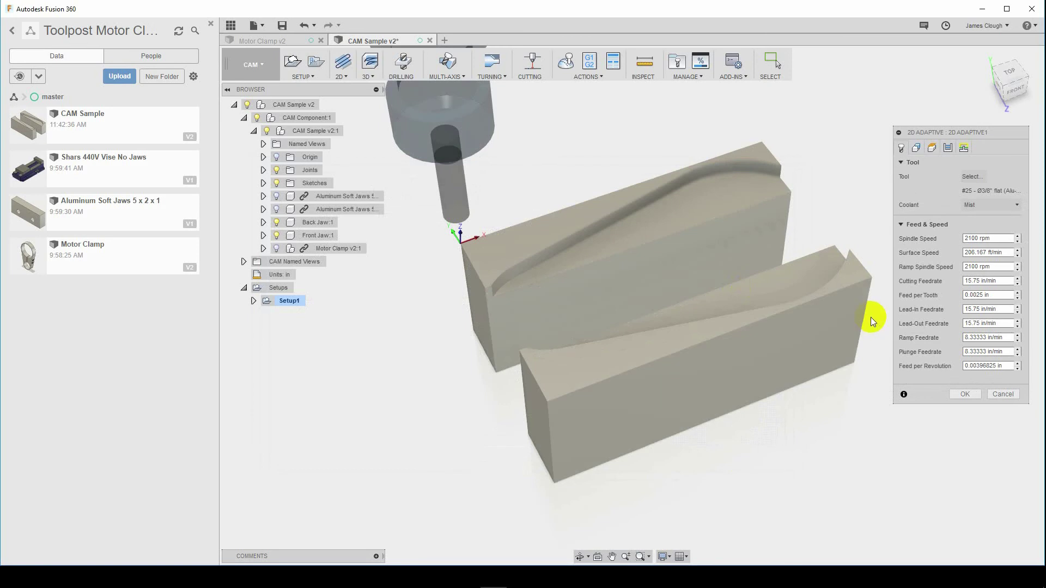
Select both jaw pocket chains, leave 0.02 in radial stock, and generate the adaptive toolpath.
{"action": "left_click", "coordinate": [709, 191]}
{"action": "left_click", "coordinate": [783, 273]}
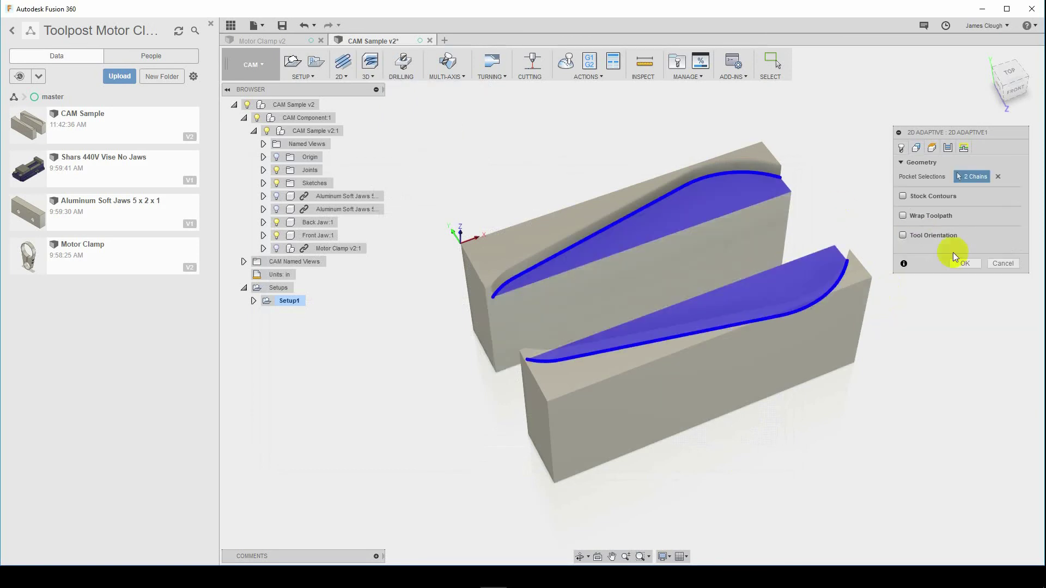
{"action": "left_click", "coordinate": [947, 149]}
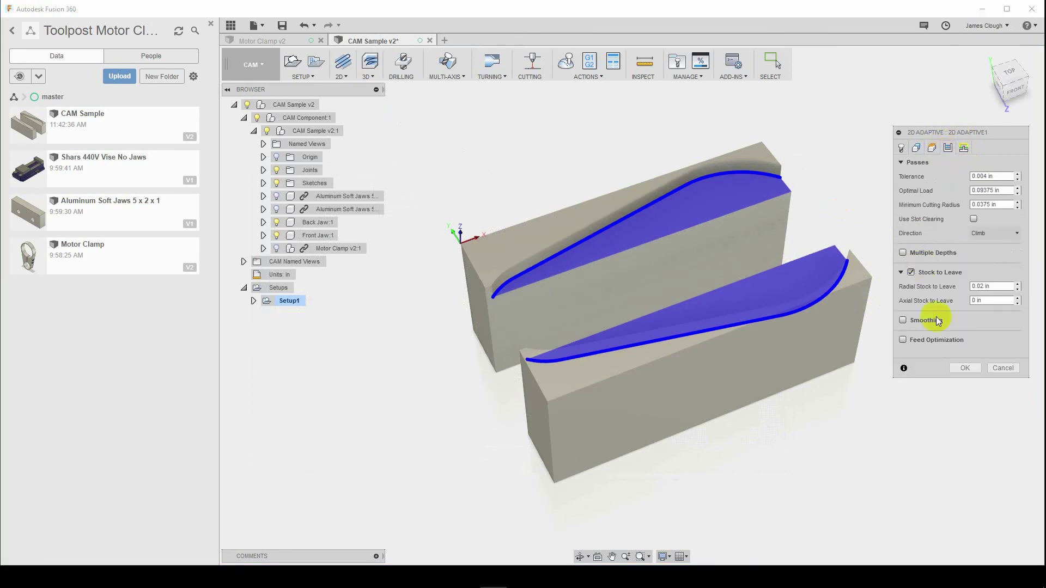
{"action": "left_click", "coordinate": [986, 287]}
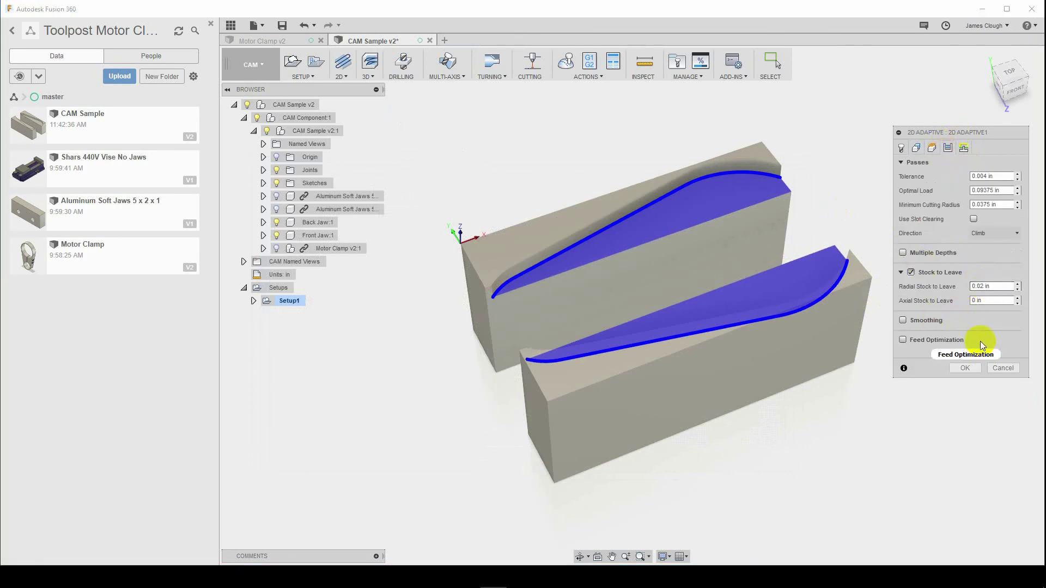
{"action": "left_click", "coordinate": [757, 173]}
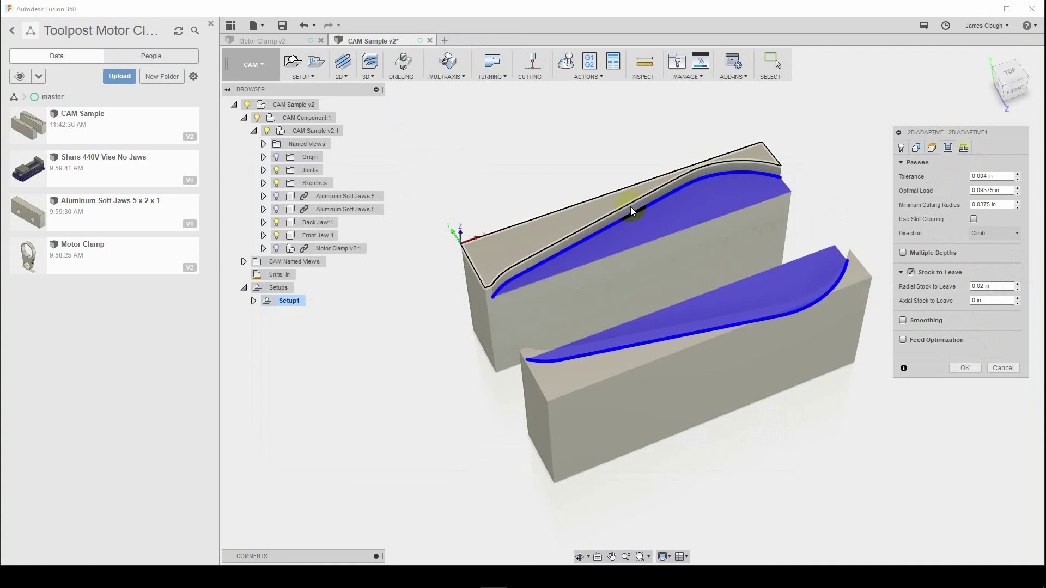
{"action": "left_click", "coordinate": [965, 368]}
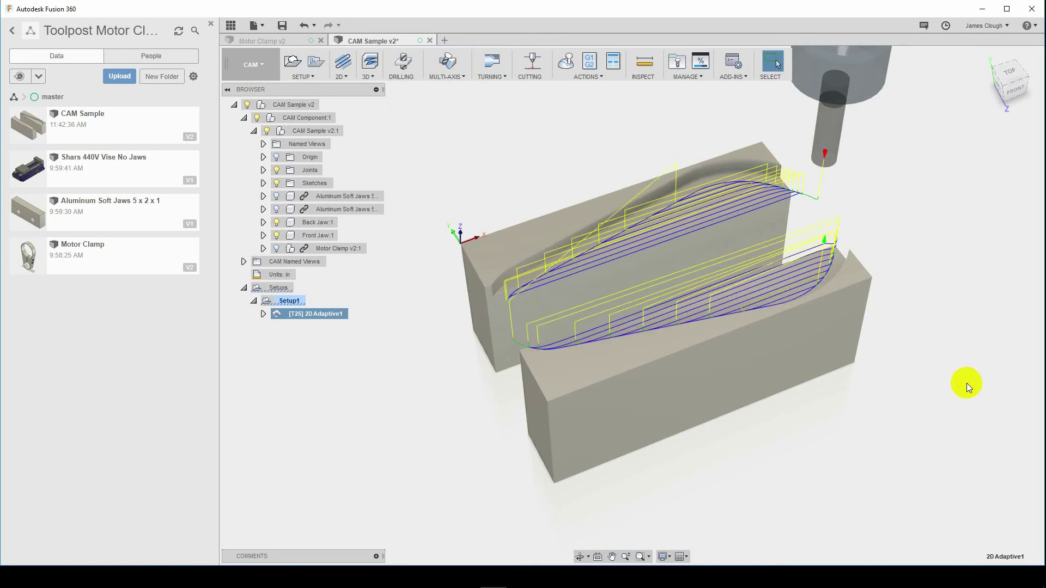
{"action": "left_click", "coordinate": [341, 73]}
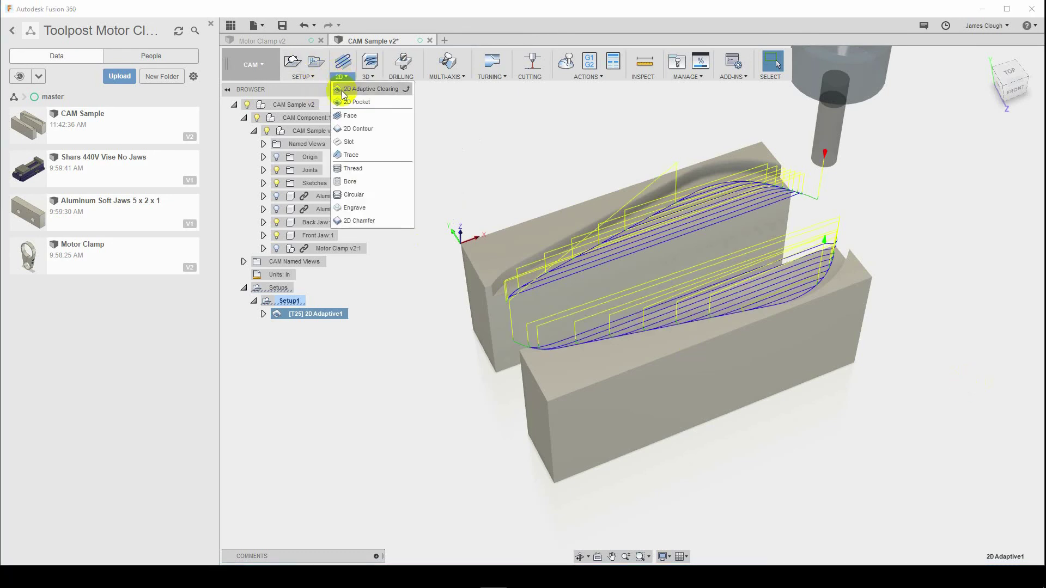
Generate a 2D Contour along both jaws' pocket edge chains, then select Setup1.
{"action": "left_click", "coordinate": [354, 128]}
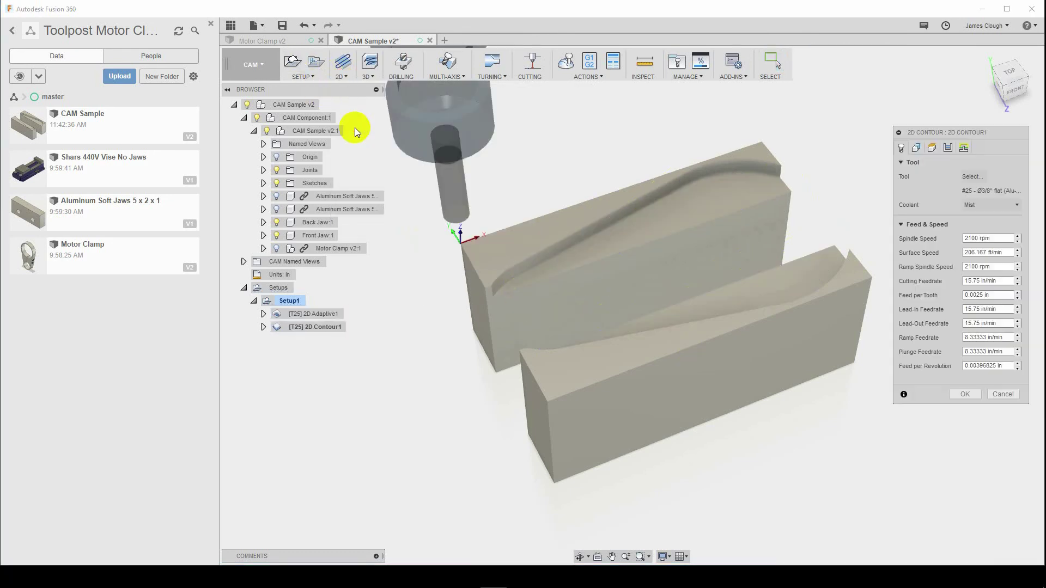
{"action": "left_click", "coordinate": [705, 180]}
{"action": "middle_click_drag", "start_coordinate": [720, 276], "coordinate": [760, 227], "text": "shift"}
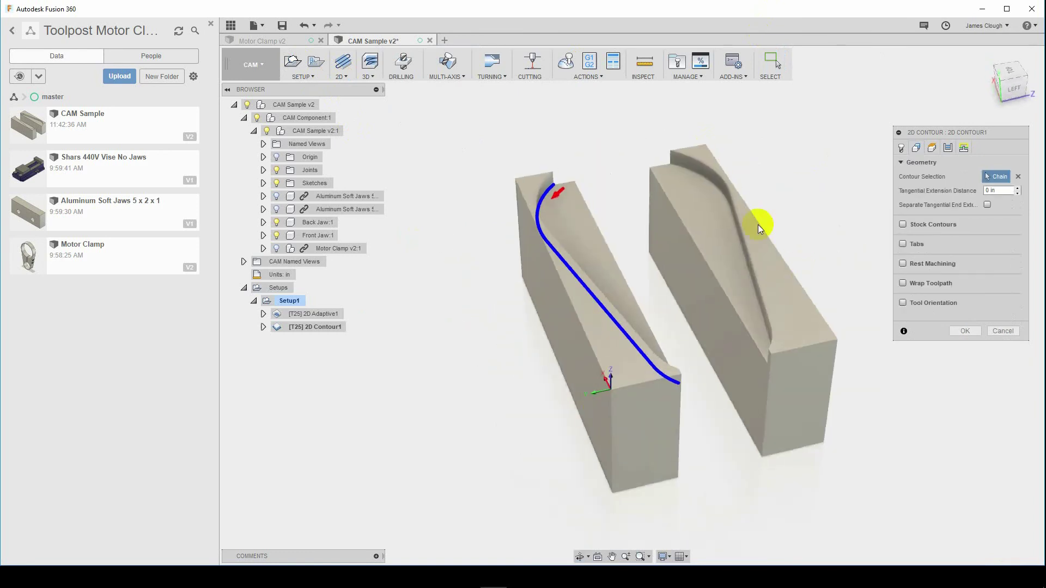
{"action": "left_click", "coordinate": [695, 173]}
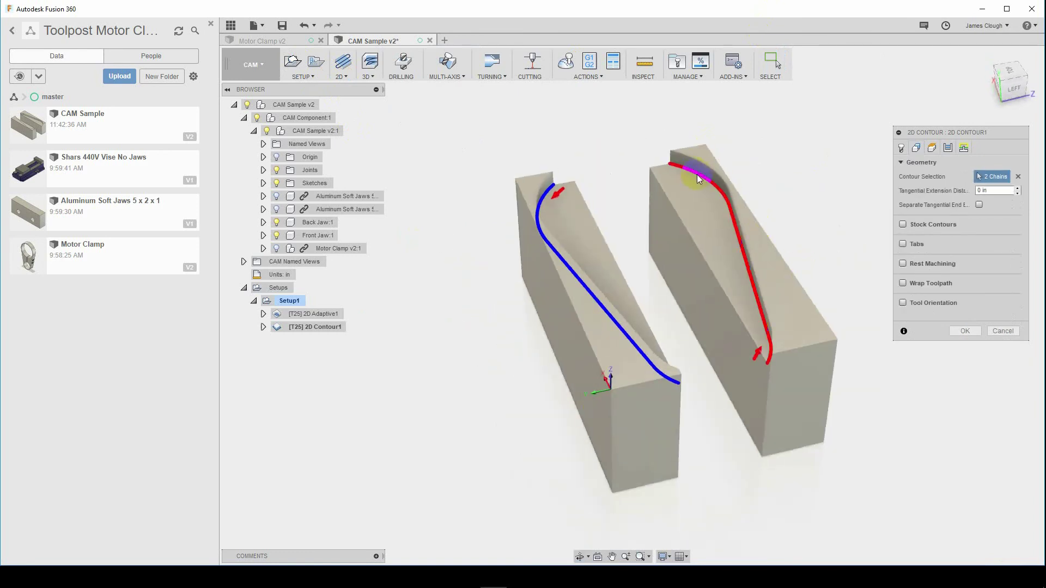
{"action": "left_click", "coordinate": [975, 332]}
{"action": "middle_click_drag", "start_coordinate": [893, 273], "coordinate": [815, 282], "text": "shift"}
{"action": "left_click", "coordinate": [265, 301]}
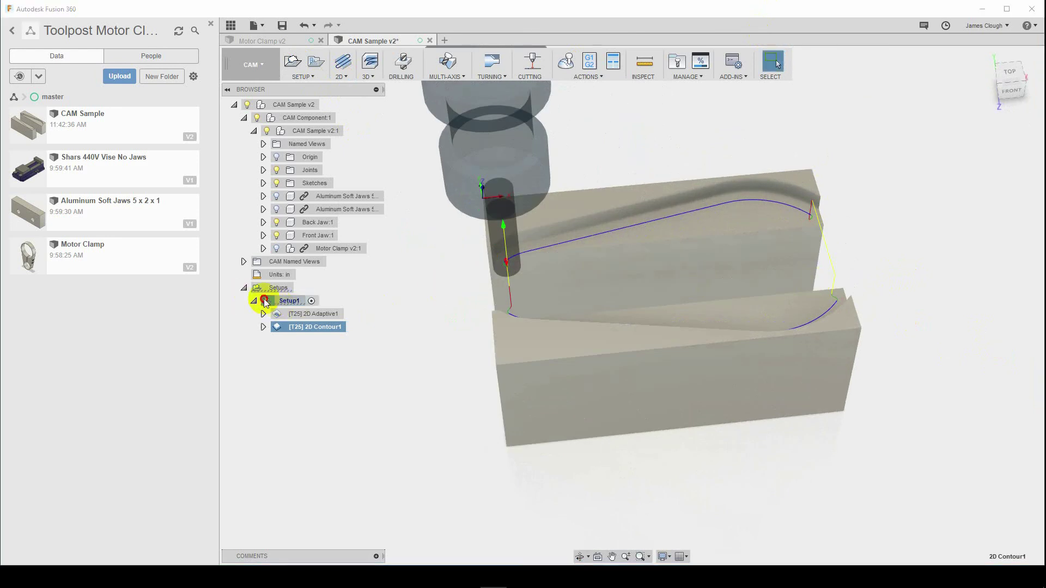
Simulate Setup1 with both jaw bodies hidden, running through the adaptive and contour pocket cuts, then close it.
{"action": "left_click", "coordinate": [565, 61]}
{"action": "left_click", "coordinate": [276, 222]}
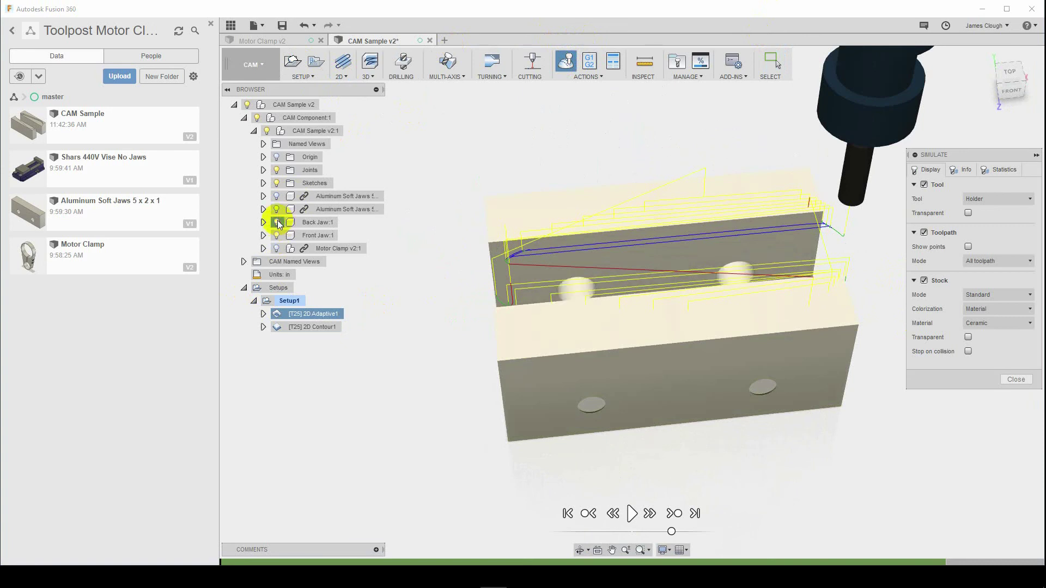
{"action": "left_click", "coordinate": [276, 235]}
{"action": "middle_click_drag", "start_coordinate": [451, 343], "coordinate": [472, 400], "text": "shift"}
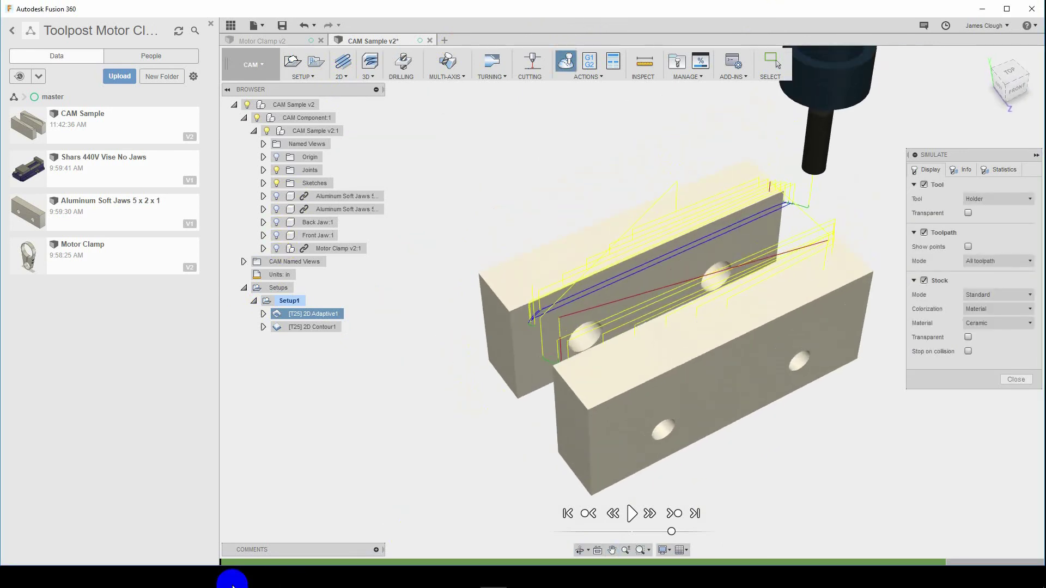
{"action": "left_click", "coordinate": [252, 560]}
{"action": "left_click_drag", "start_coordinate": [252, 560], "coordinate": [1037, 578]}
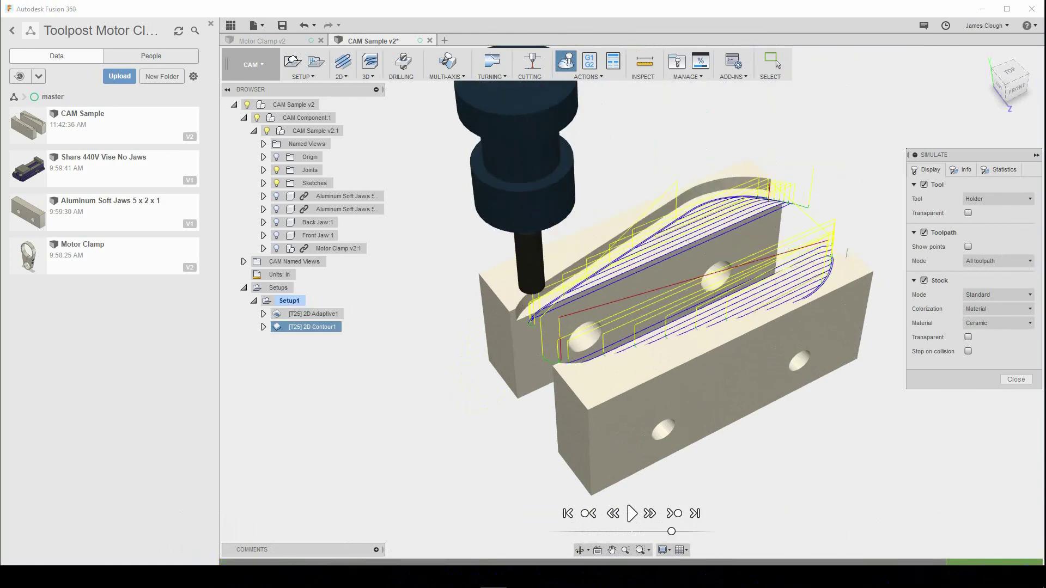
{"action": "middle_click_drag", "start_coordinate": [927, 516], "coordinate": [913, 474], "text": "shift"}
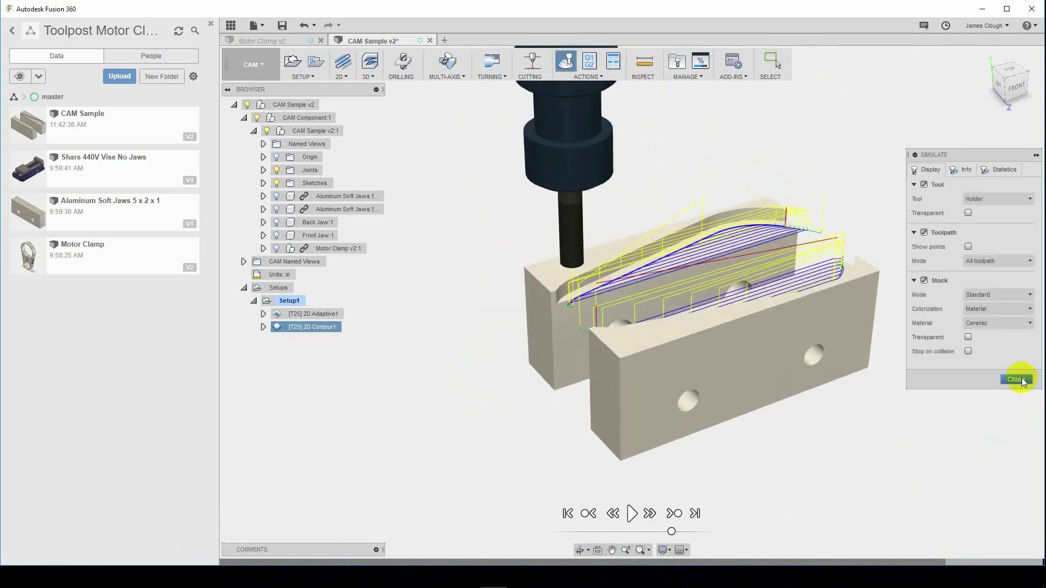
{"action": "left_click", "coordinate": [1017, 380]}
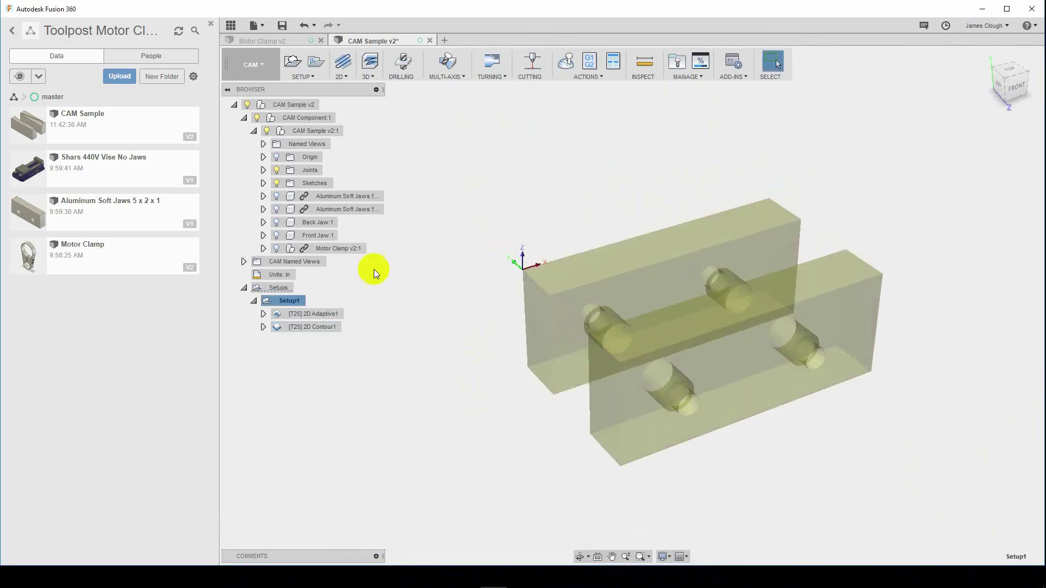
Rename Setup1 to 'Soft Jaws'.
{"action": "double_click", "coordinate": [290, 301]}
{"action": "type", "text": "Sof"}
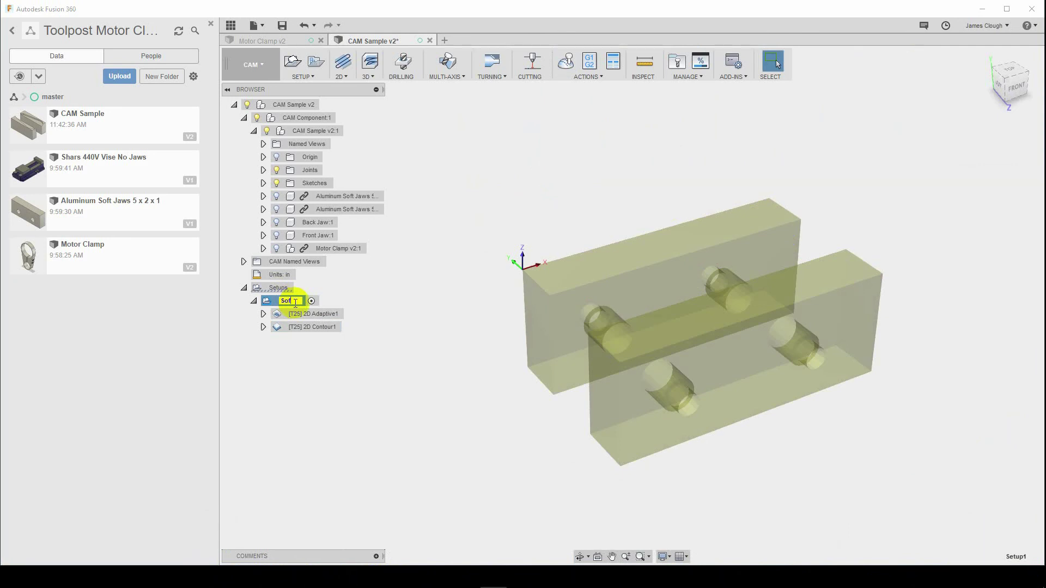
{"action": "type", "text": "t Jaws"}
{"action": "key", "text": "Return"}
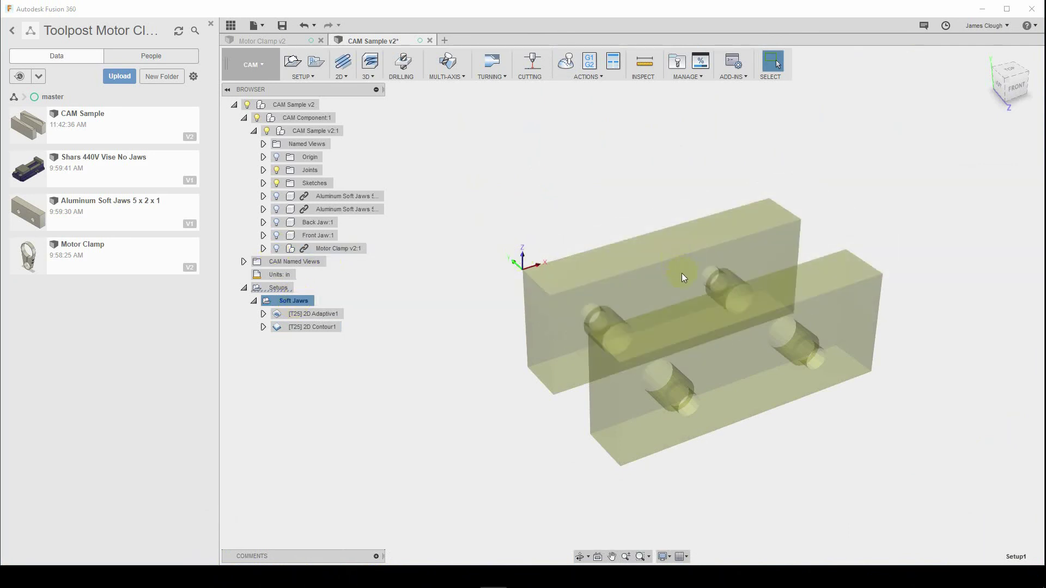
Start a new milling setup with the motor clamp body as its model.
{"action": "left_click", "coordinate": [277, 249]}
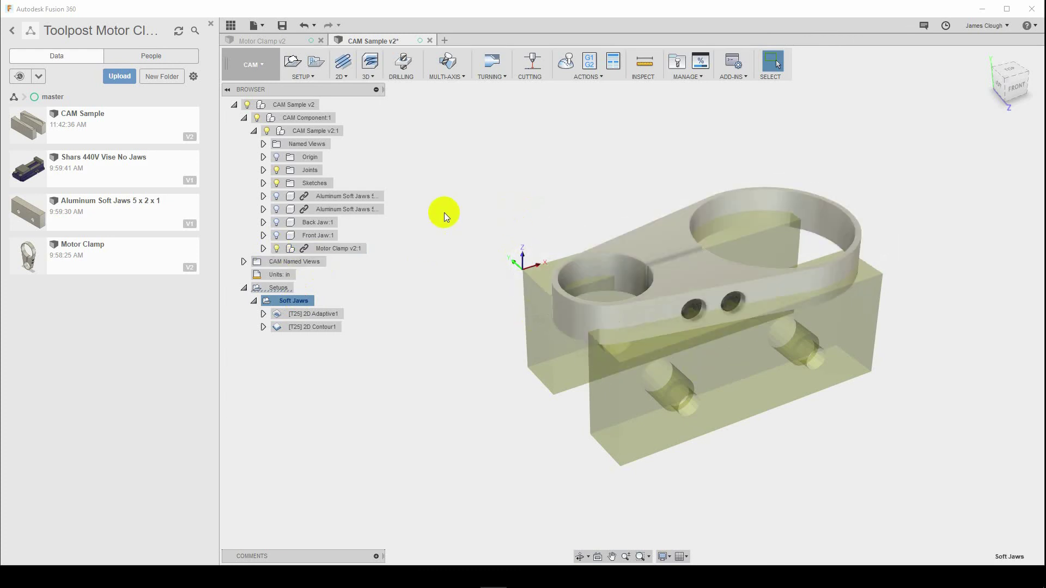
{"action": "middle_click_drag", "start_coordinate": [443, 212], "coordinate": [468, 209], "text": "shift"}
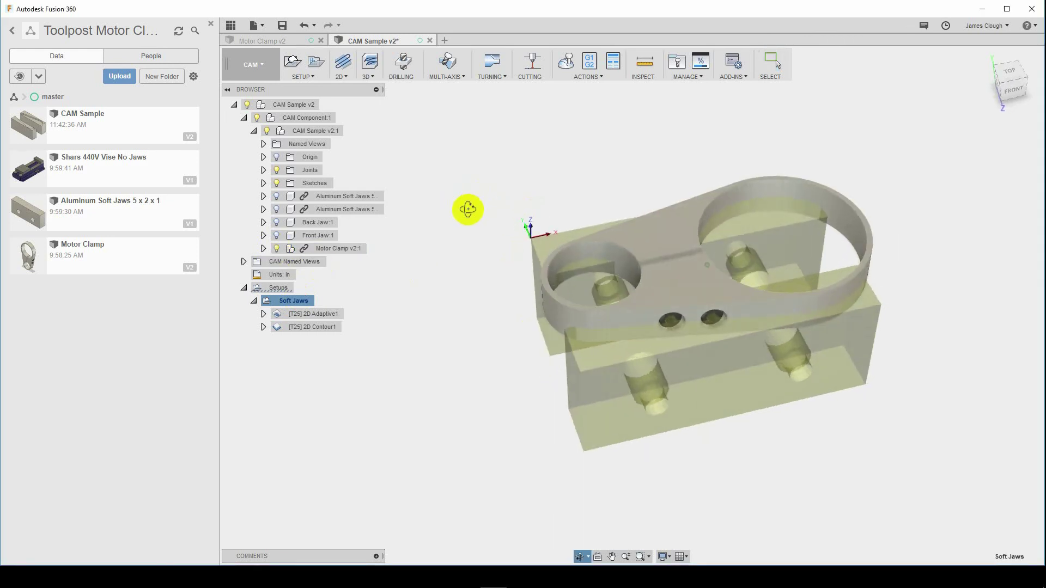
{"action": "left_click", "coordinate": [304, 76]}
{"action": "left_click", "coordinate": [309, 87]}
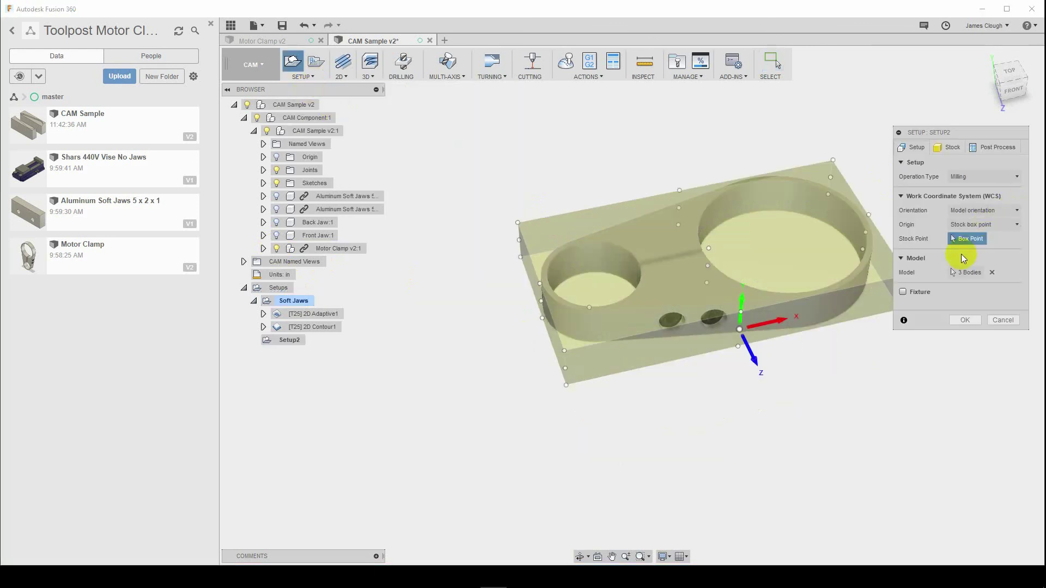
{"action": "left_click", "coordinate": [992, 272]}
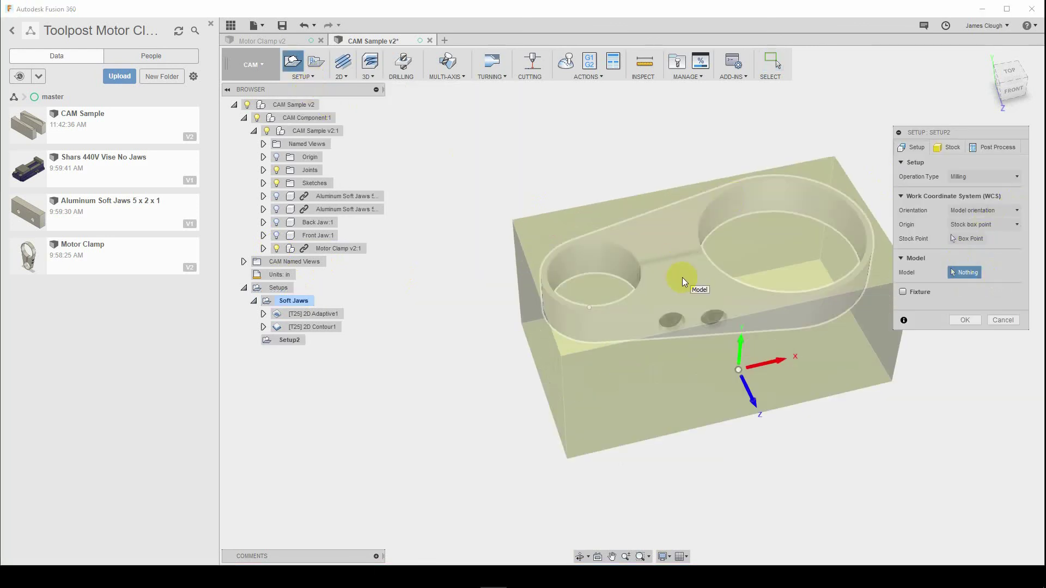
{"action": "left_click", "coordinate": [682, 277]}
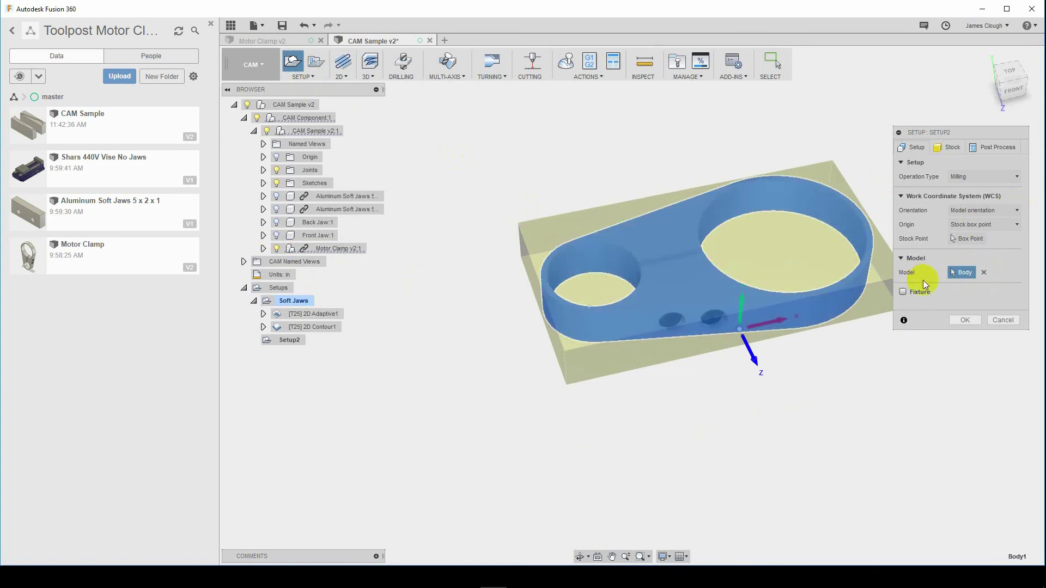
Add the front and back jaws as the setup's fixture bodies.
{"action": "left_click", "coordinate": [276, 222]}
{"action": "left_click", "coordinate": [277, 235]}
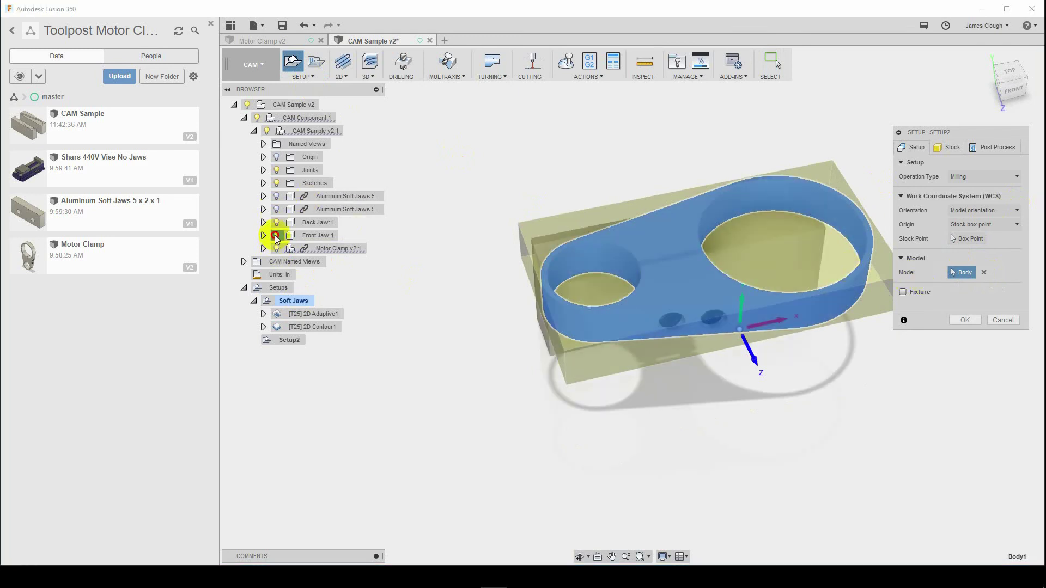
{"action": "left_click", "coordinate": [903, 292]}
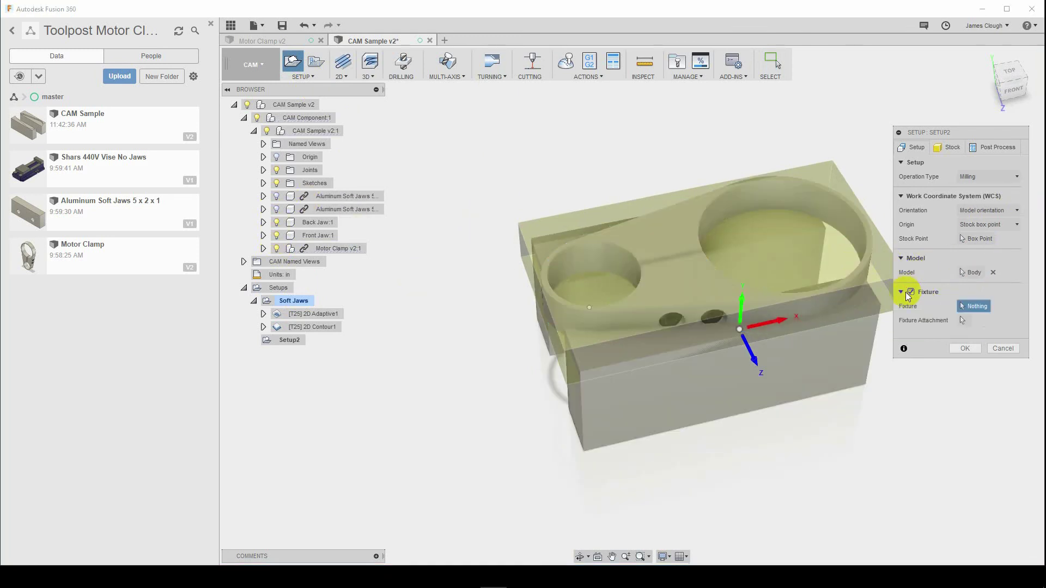
{"action": "left_click", "coordinate": [622, 380]}
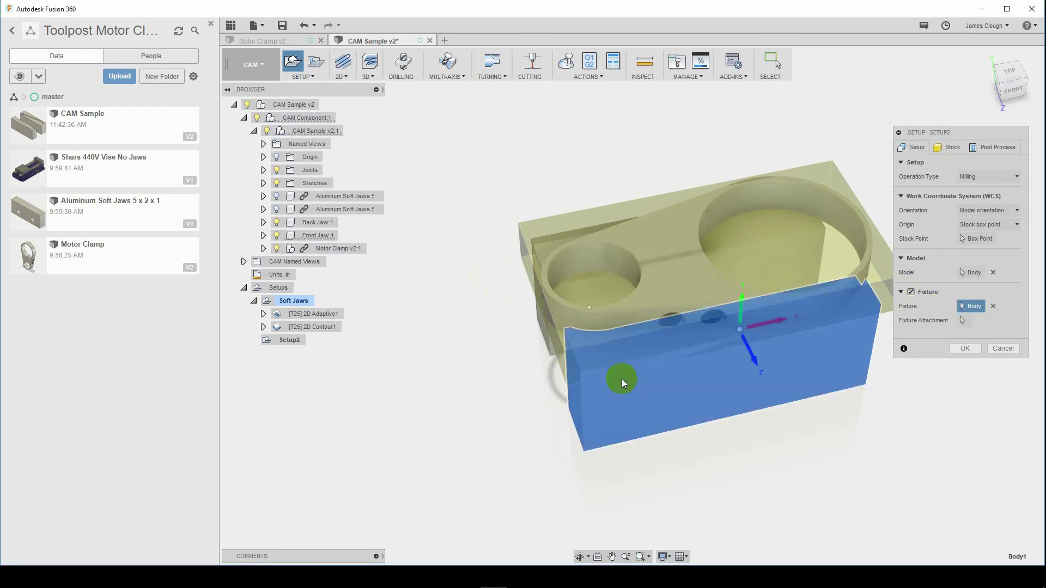
{"action": "left_click", "coordinate": [541, 248]}
{"action": "middle_click_drag", "start_coordinate": [881, 413], "coordinate": [889, 409], "text": "shift"}
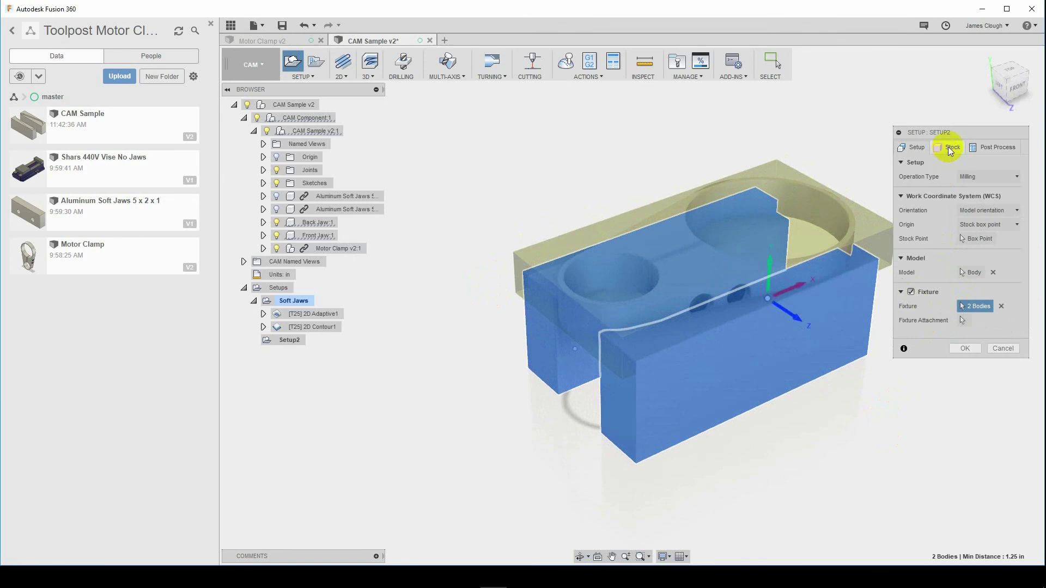
Set Z from the clamp's top face and the origin at its corner vertex, creating Setup2.
{"action": "left_click", "coordinate": [779, 305]}
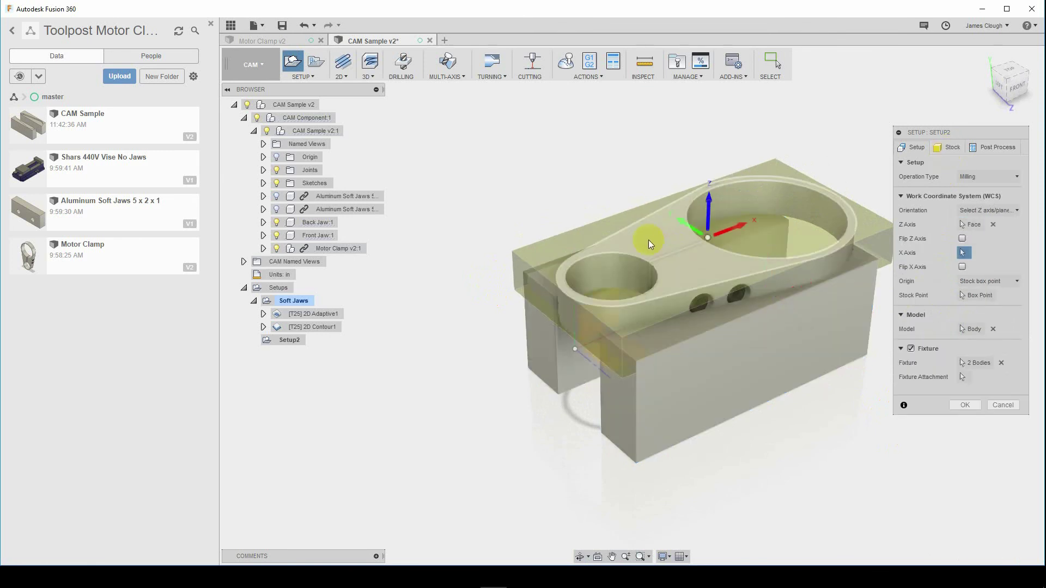
{"action": "left_click", "coordinate": [708, 238]}
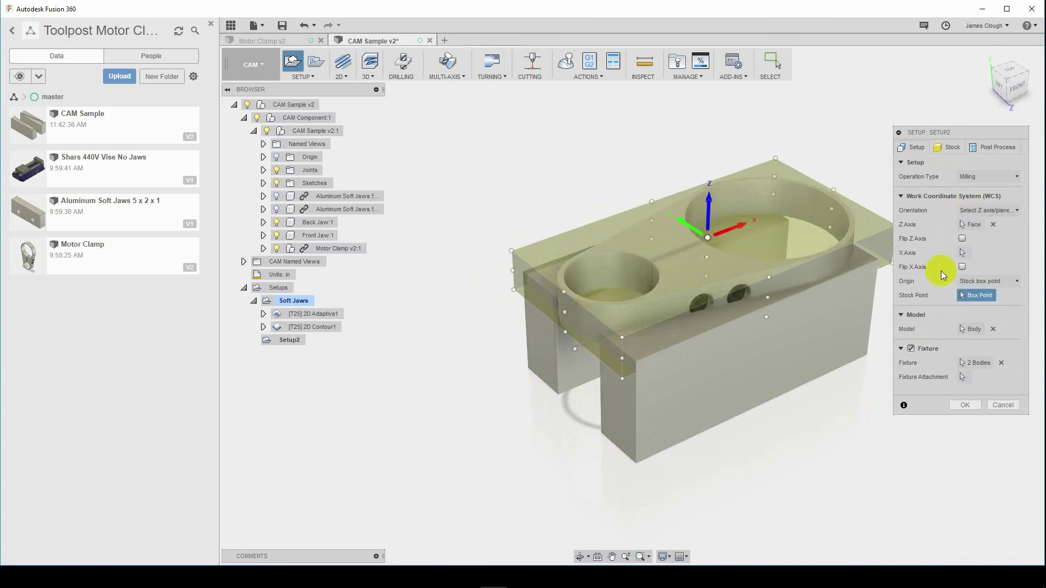
{"action": "left_click", "coordinate": [967, 282]}
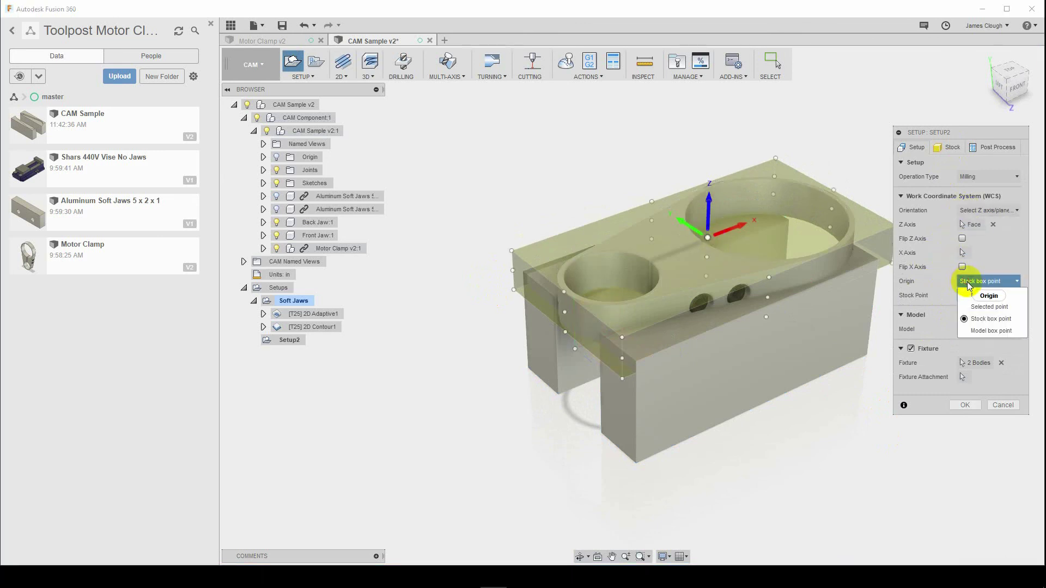
{"action": "left_click", "coordinate": [982, 308]}
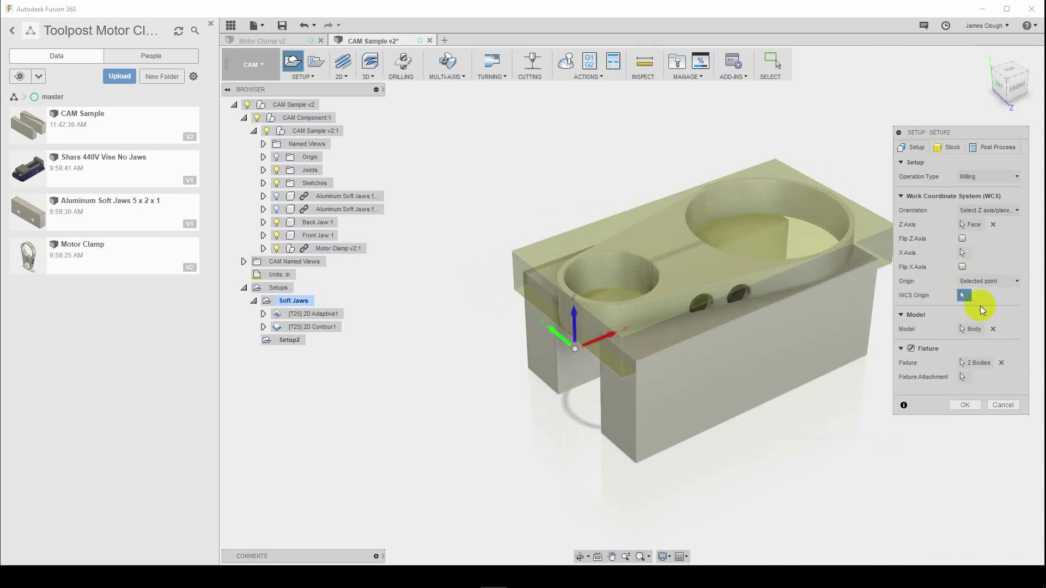
{"action": "left_click", "coordinate": [523, 270]}
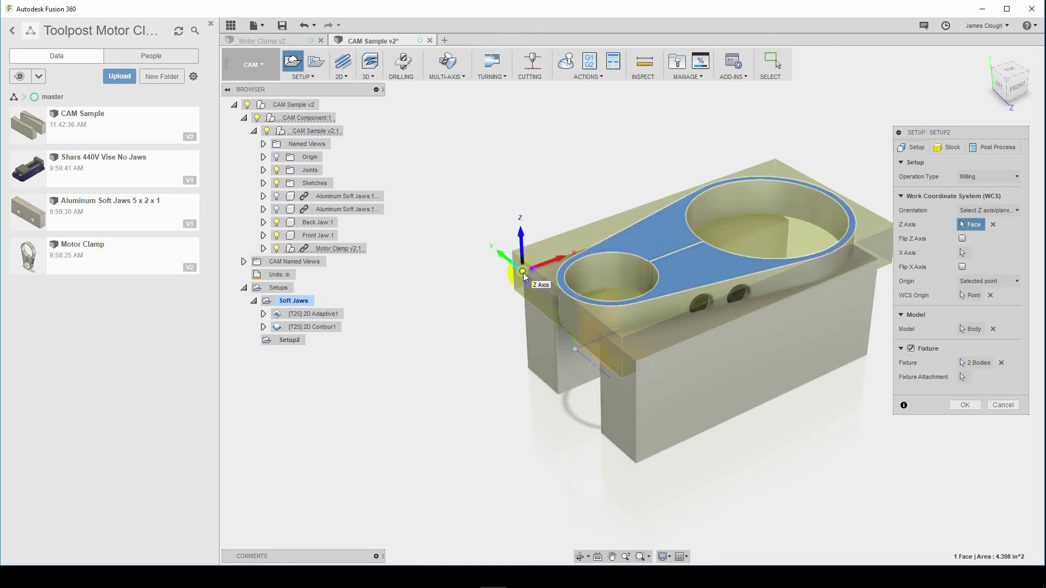
{"action": "left_click", "coordinate": [965, 406]}
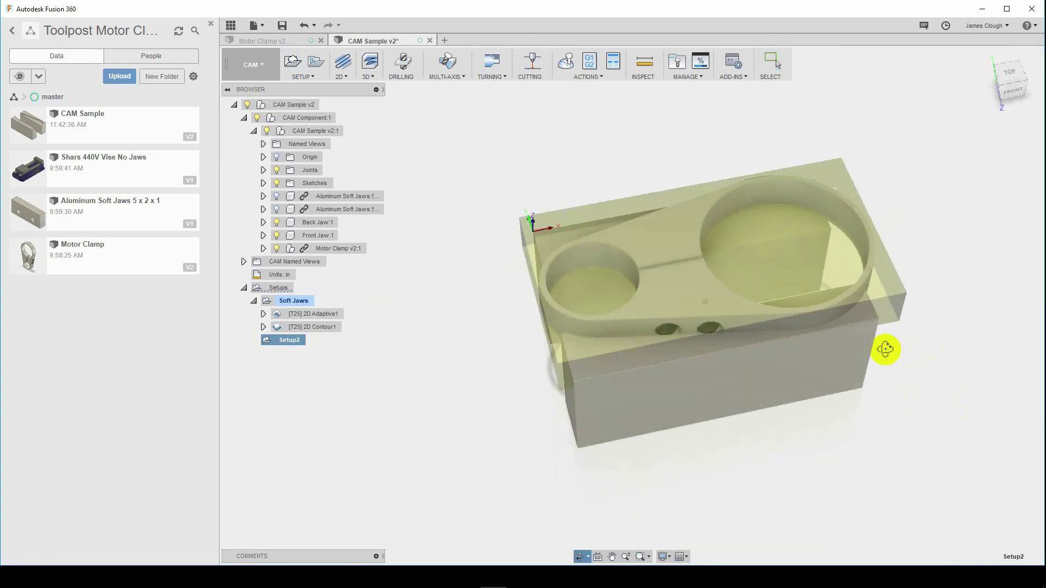
{"action": "left_click", "coordinate": [266, 303]}
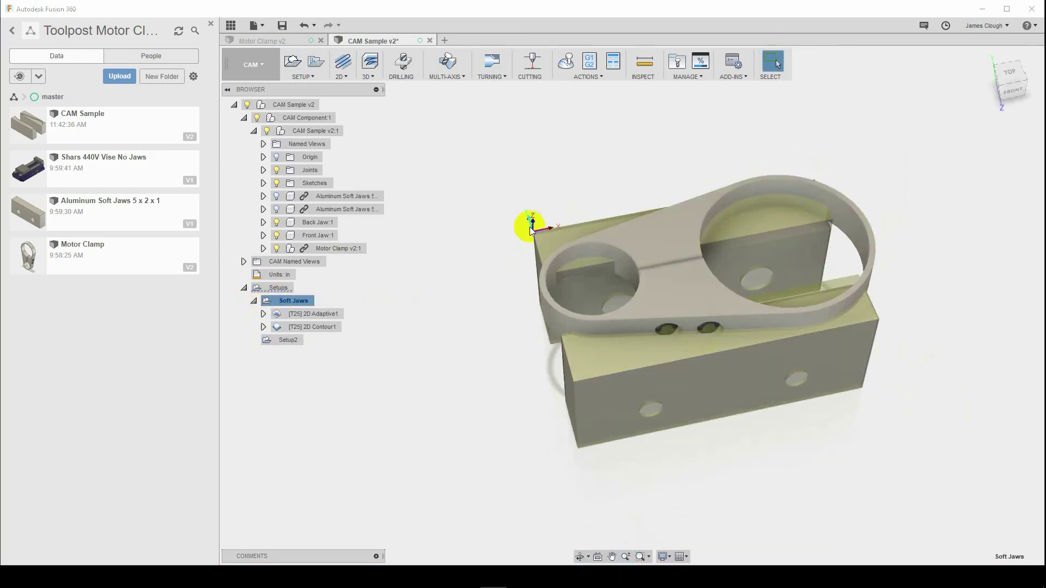
{"action": "left_click", "coordinate": [266, 340]}
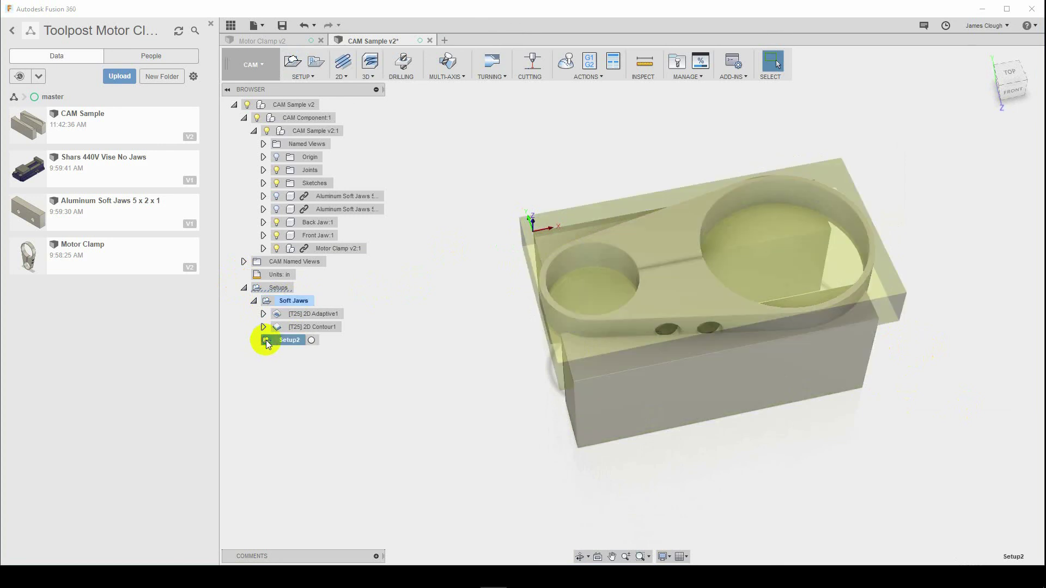
{"action": "middle_click_drag", "start_coordinate": [492, 340], "coordinate": [500, 311], "text": "shift"}
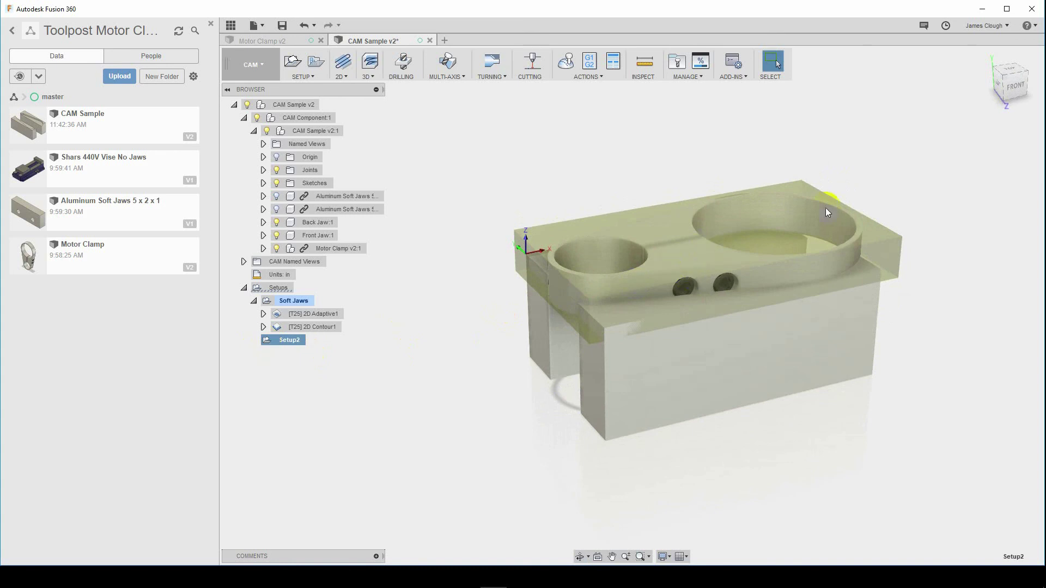
{"action": "middle_click_drag", "start_coordinate": [918, 334], "coordinate": [887, 355], "text": "shift"}
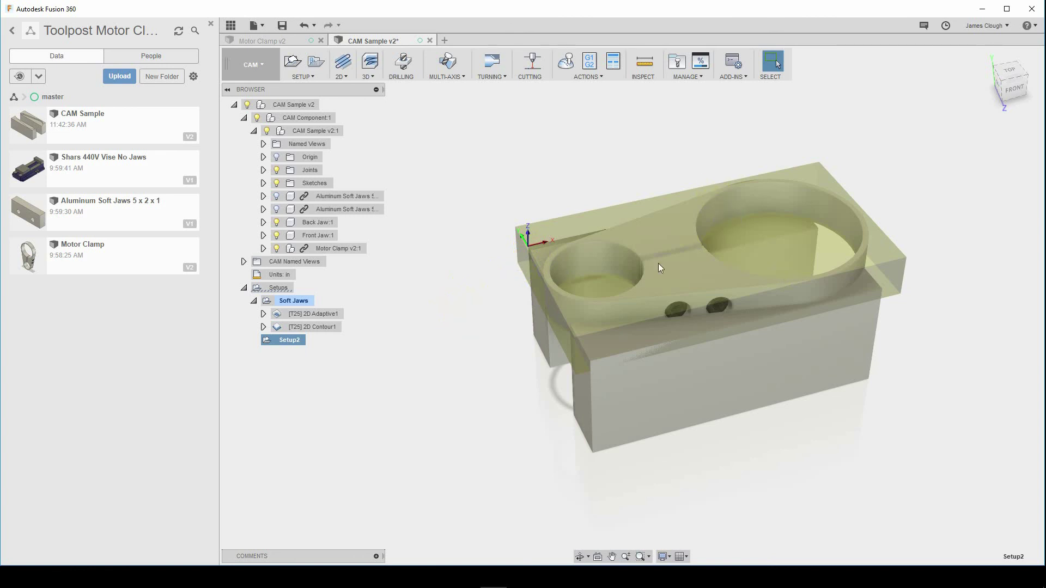
{"action": "left_click", "coordinate": [455, 364]}
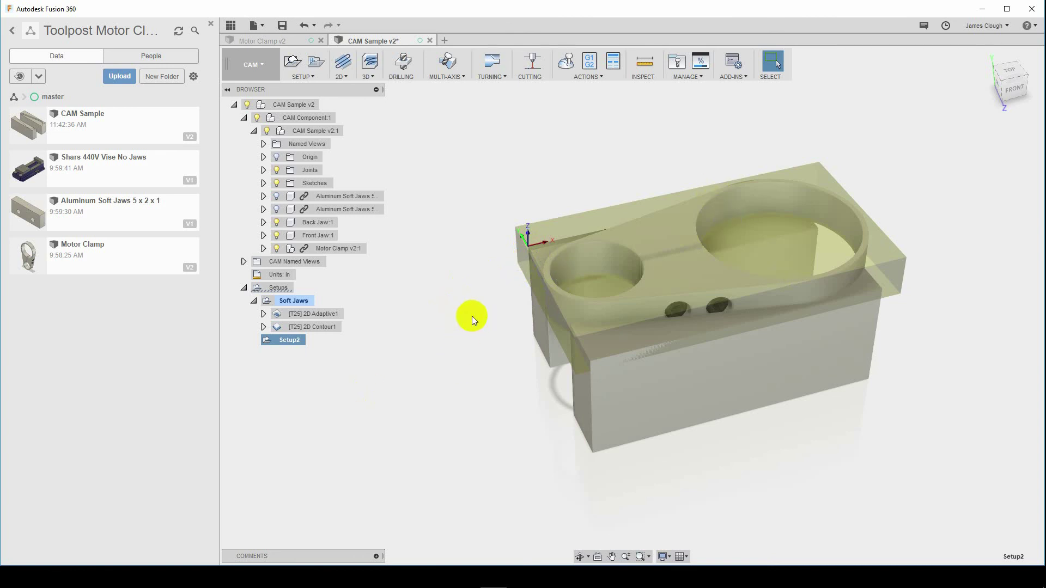